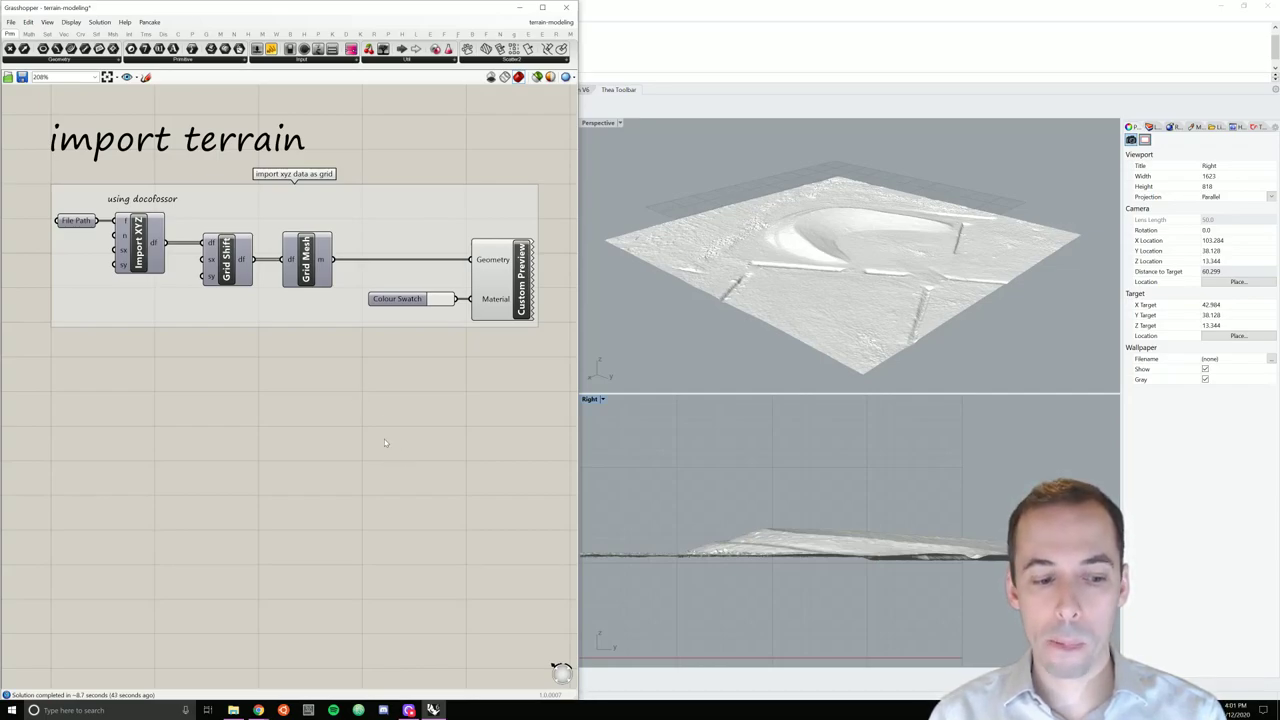
Step: Browse the food4Rhino Docofossor page, its GitHub repository and the terrain modeling paper PDF
mouse_move(258, 710)
left_click(296, 673)
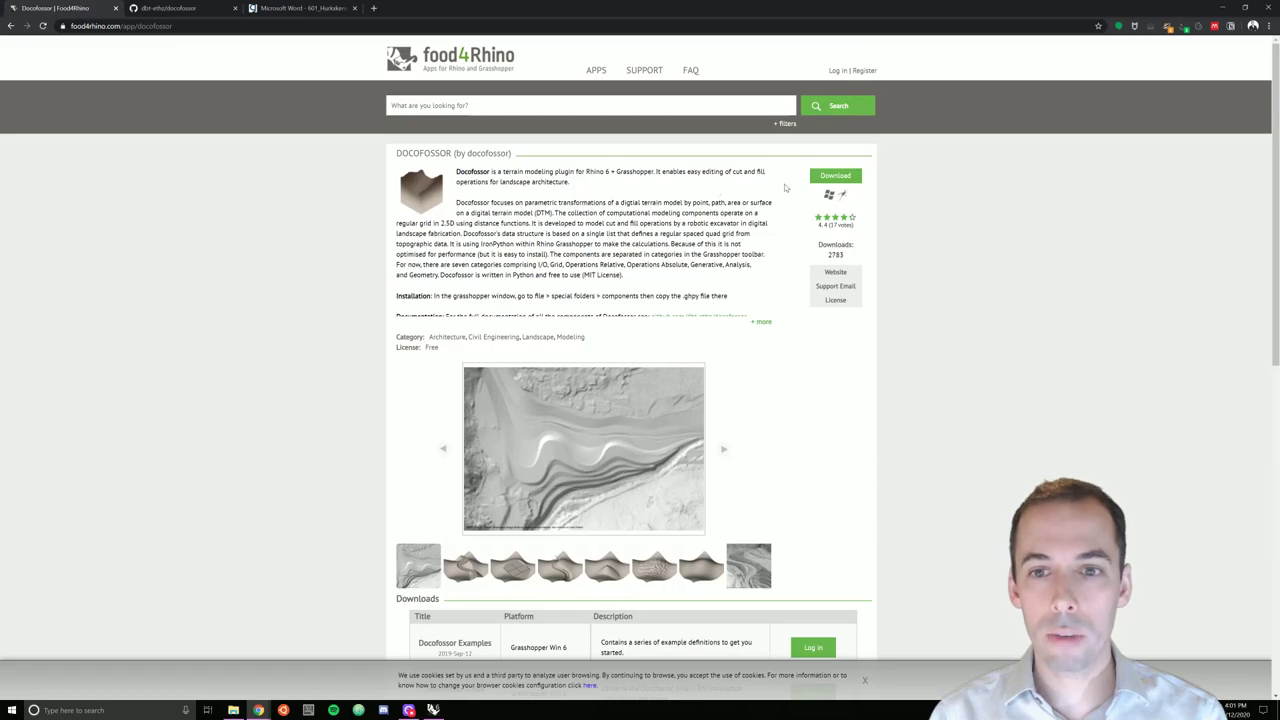
left_click(201, 12)
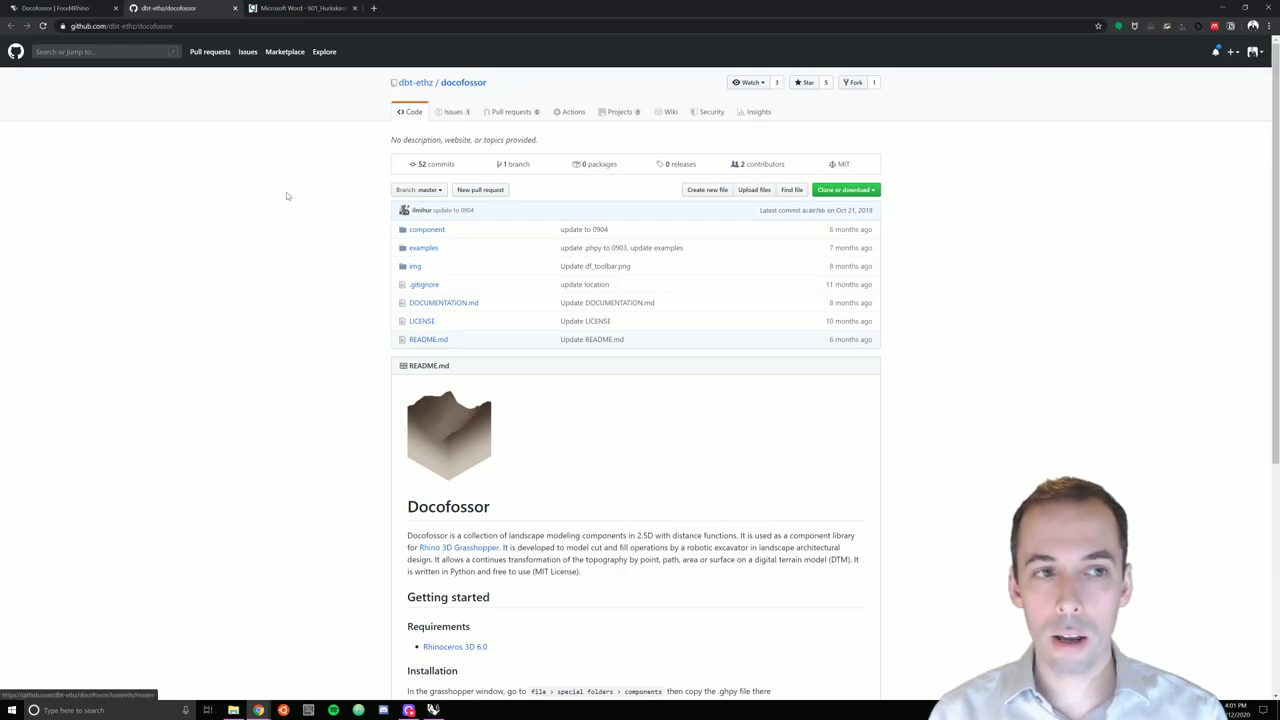
left_click(300, 8)
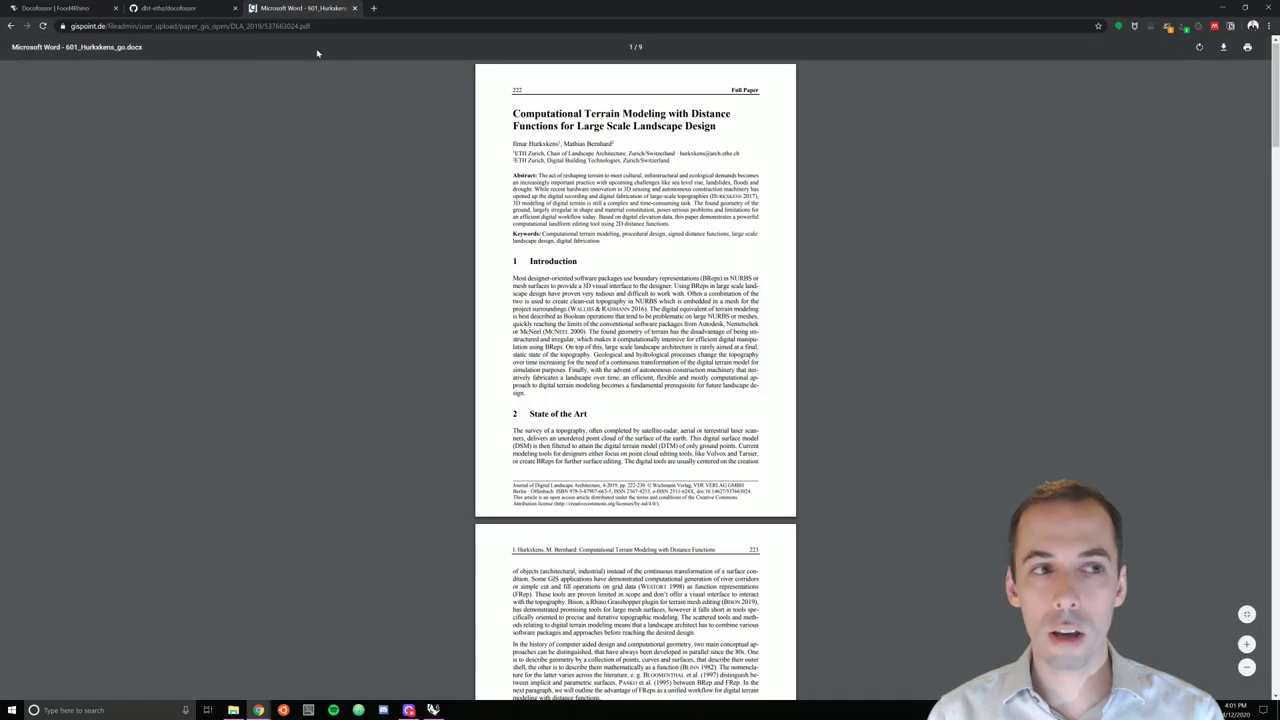
left_click(58, 8)
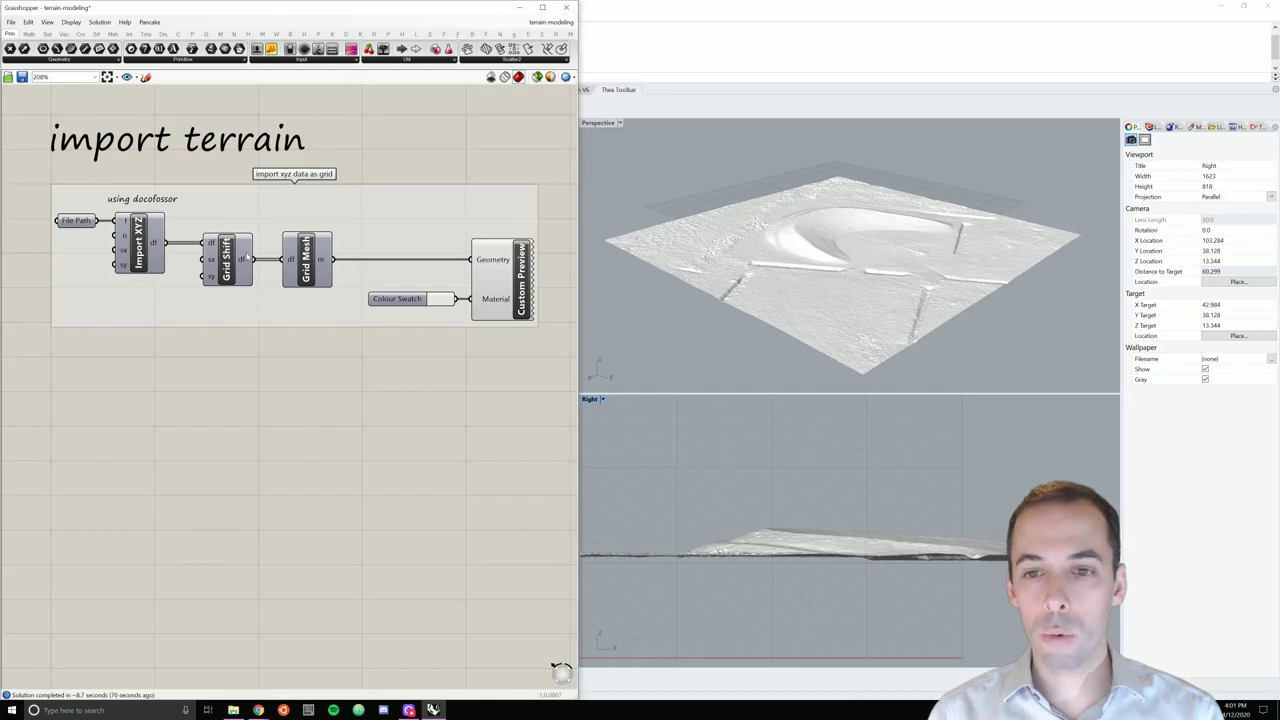
mouse_move(246, 256)
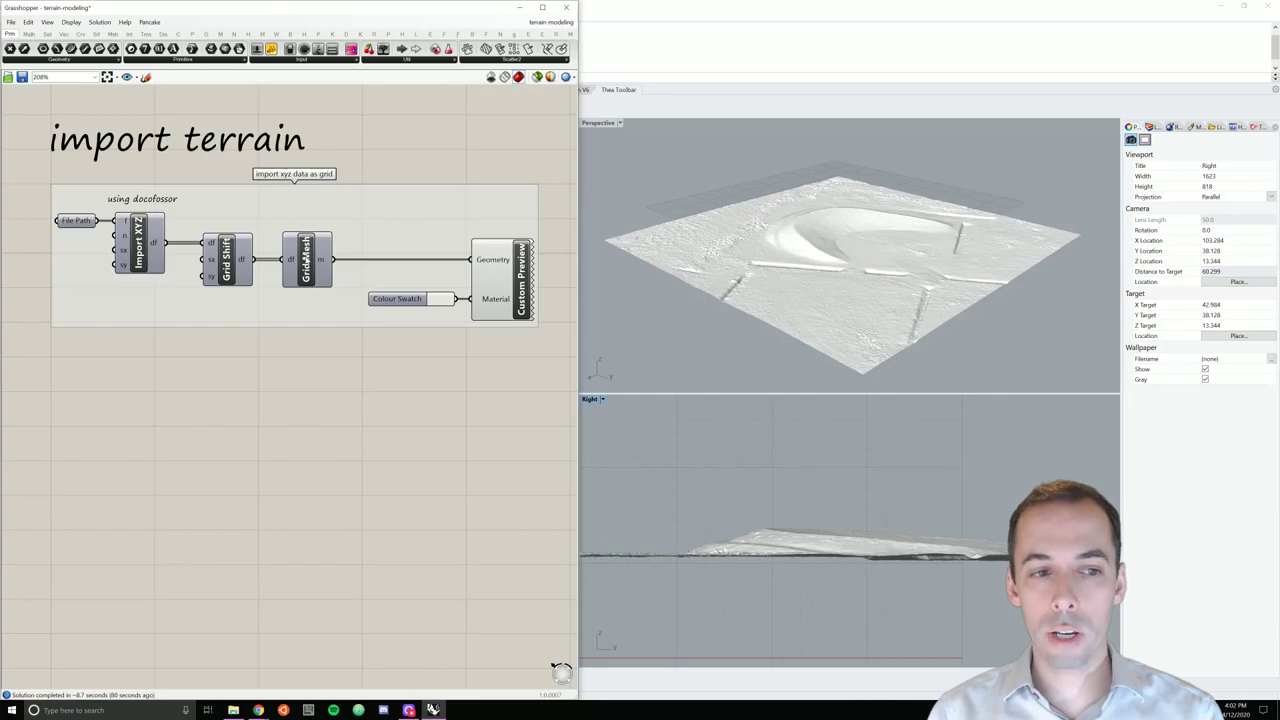
Step: Enable the Vector Display component in the analyze terrain group to draw red slope arrows
scroll(510, 270, "down", 4)
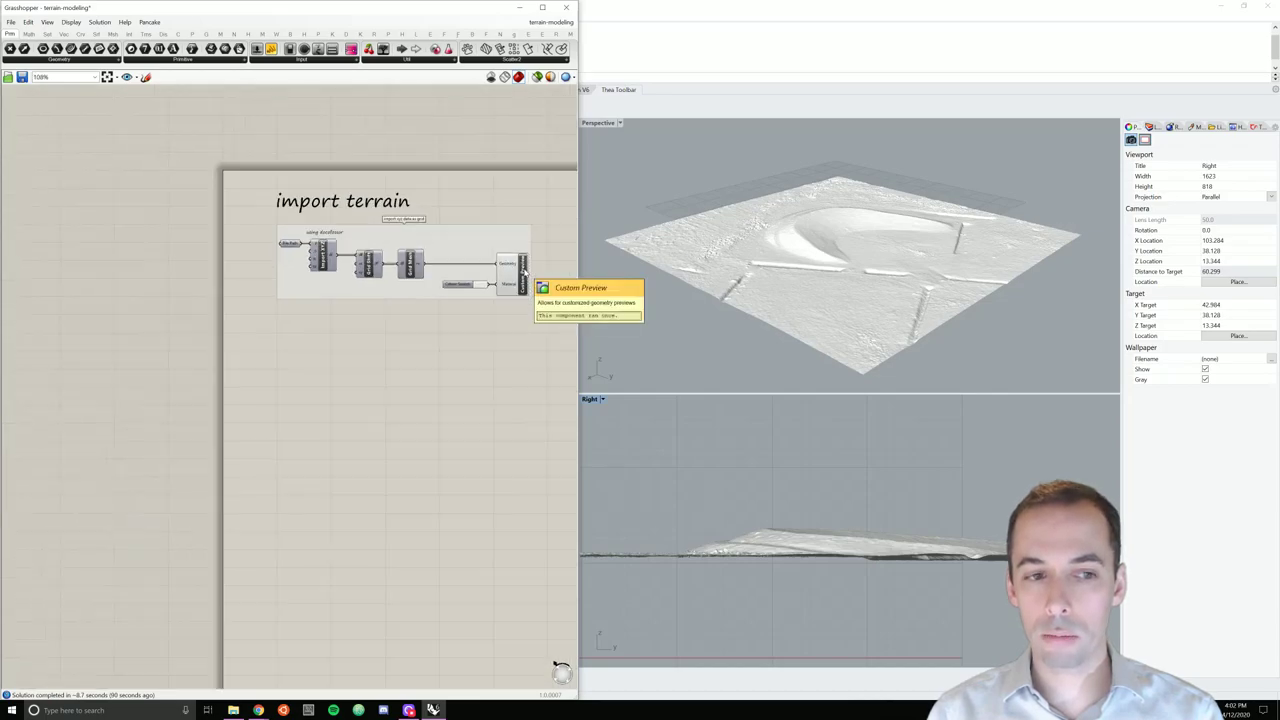
right_click_drag(280, 243, 141, 233)
scroll(347, 222, "up", 3)
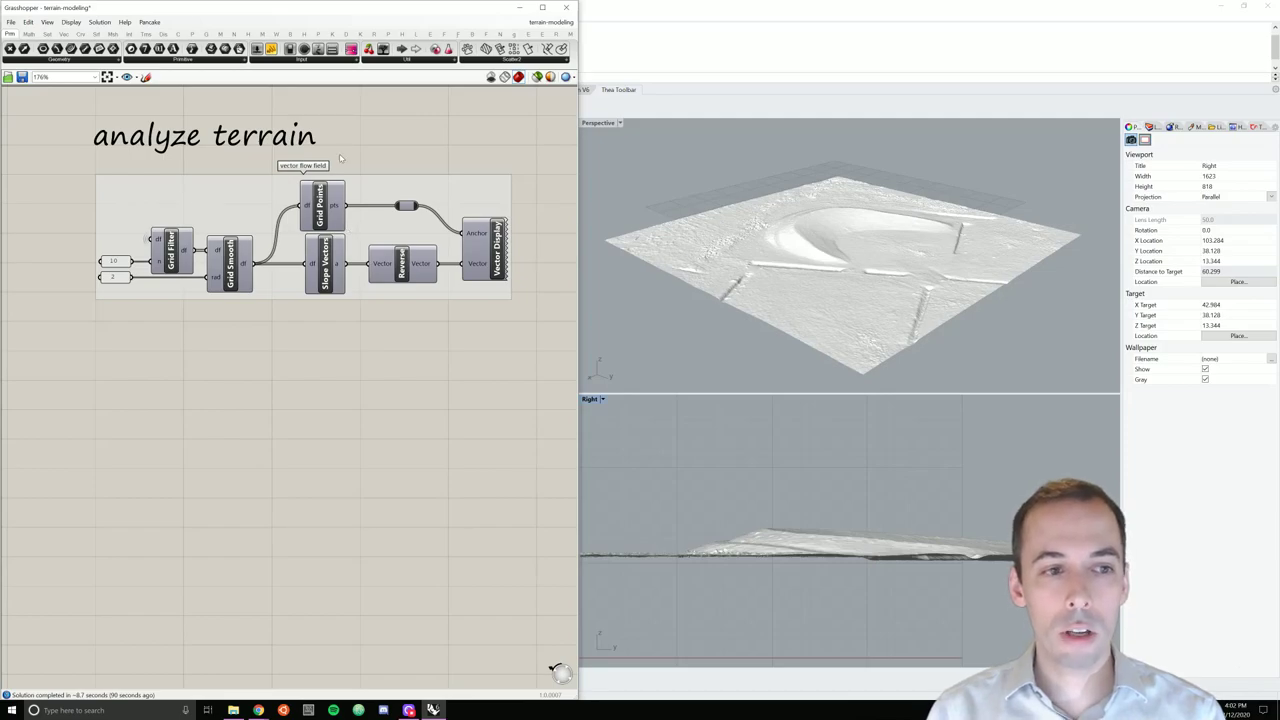
right_click(522, 256)
left_click(530, 269)
Step: Turn off Vector Display's preview so the slope arrows disappear from the terrain
scroll(862, 230, "up", 3)
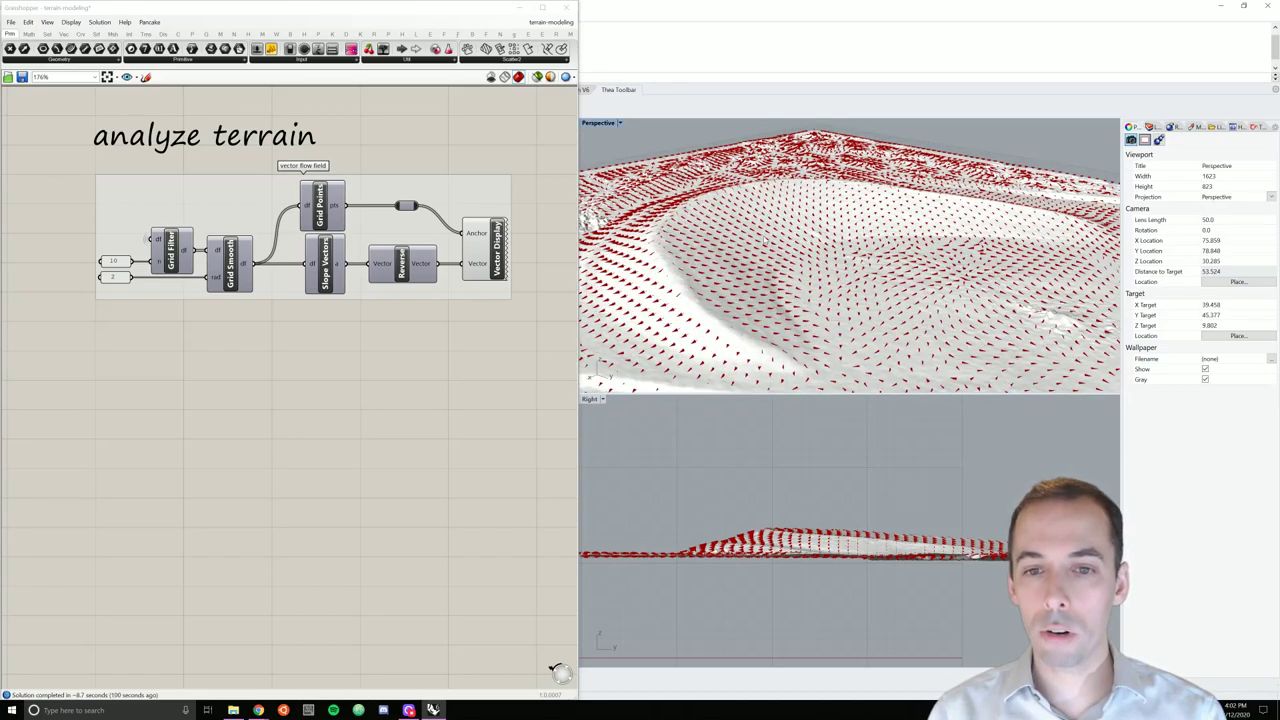
scroll(765, 239, "down", 4)
right_click_drag(763, 238, 759, 218, "shift")
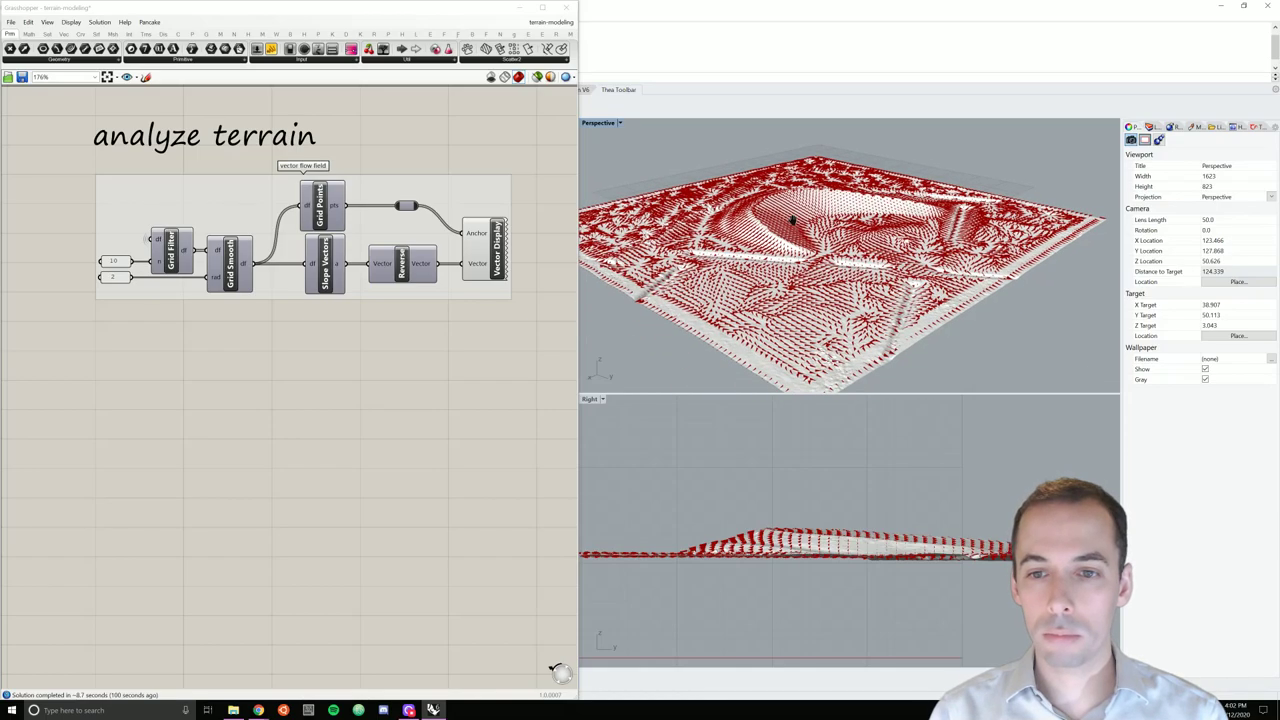
right_click(497, 240)
left_click(525, 268)
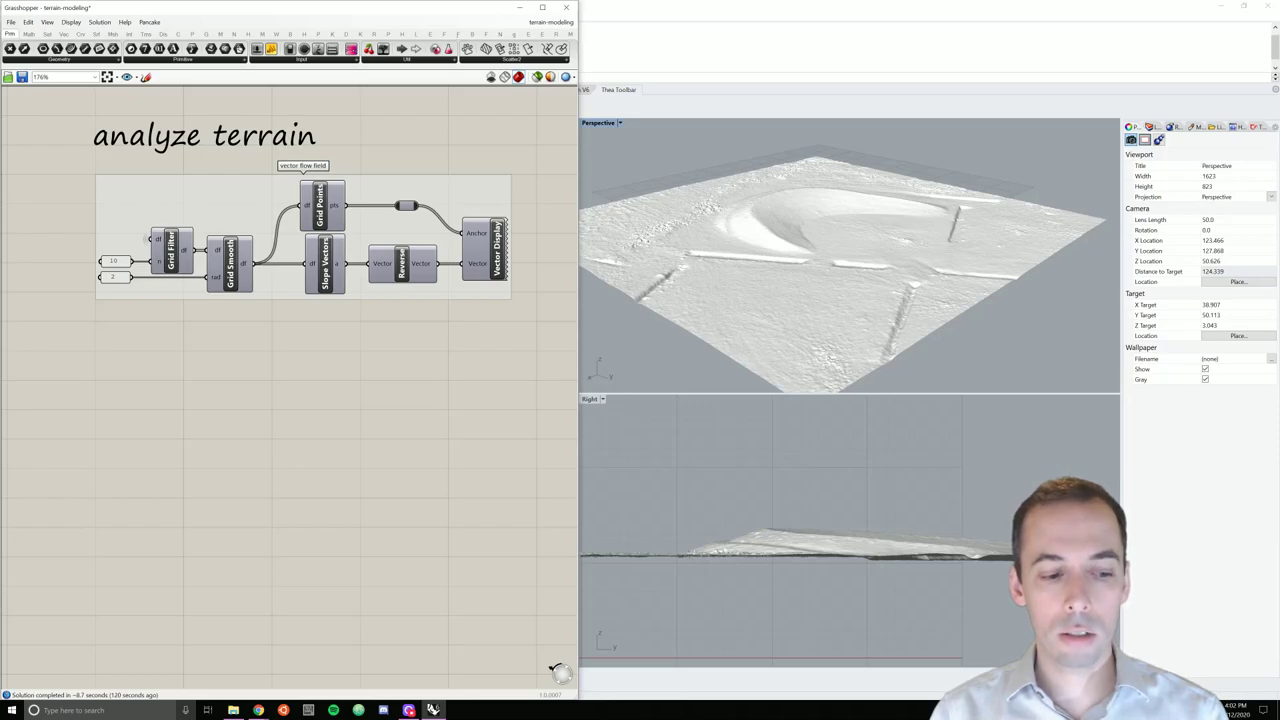
Step: Launch GRASS GIS 7.8 from a Windows search for 'grass'
key("super")
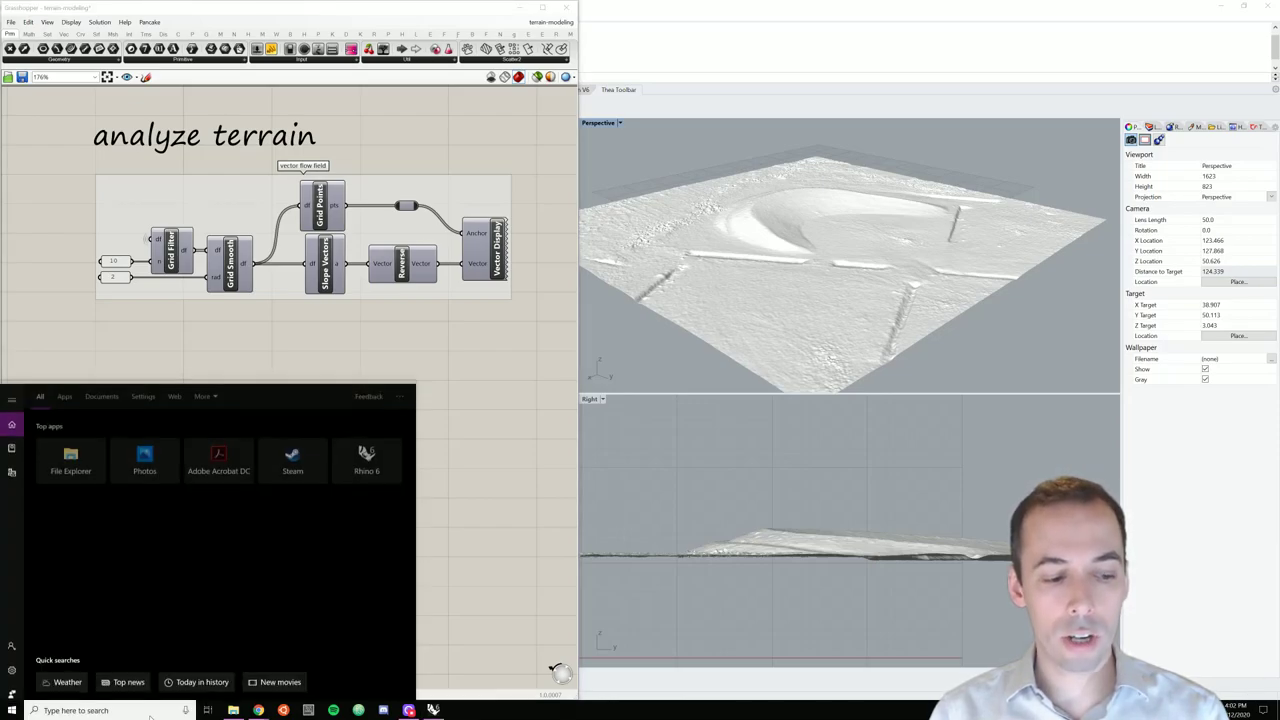
type("grass")
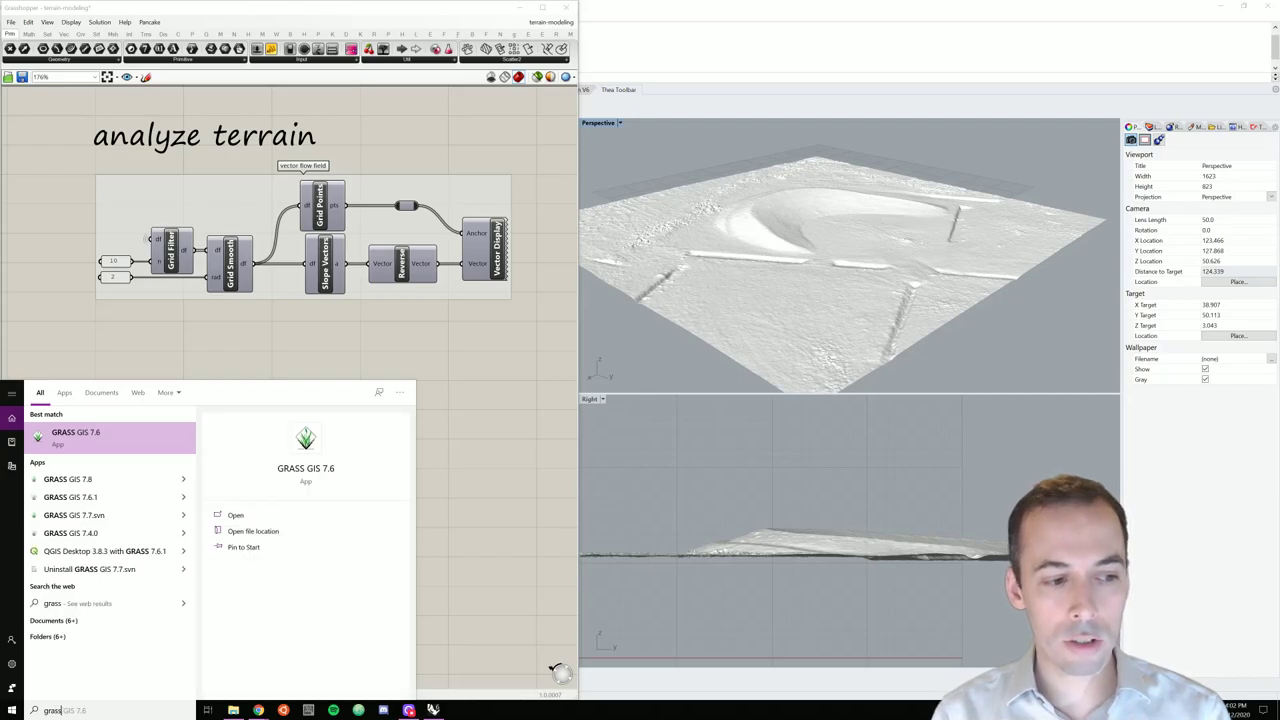
key("Down")
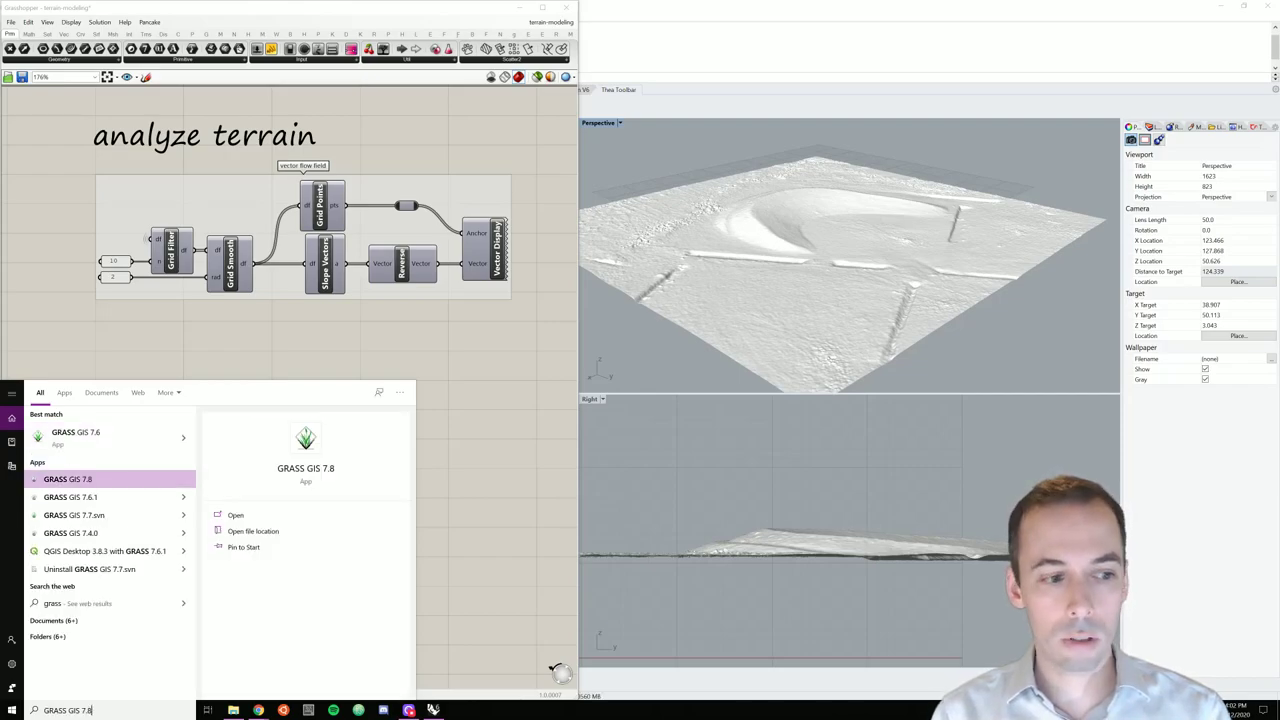
key("Return")
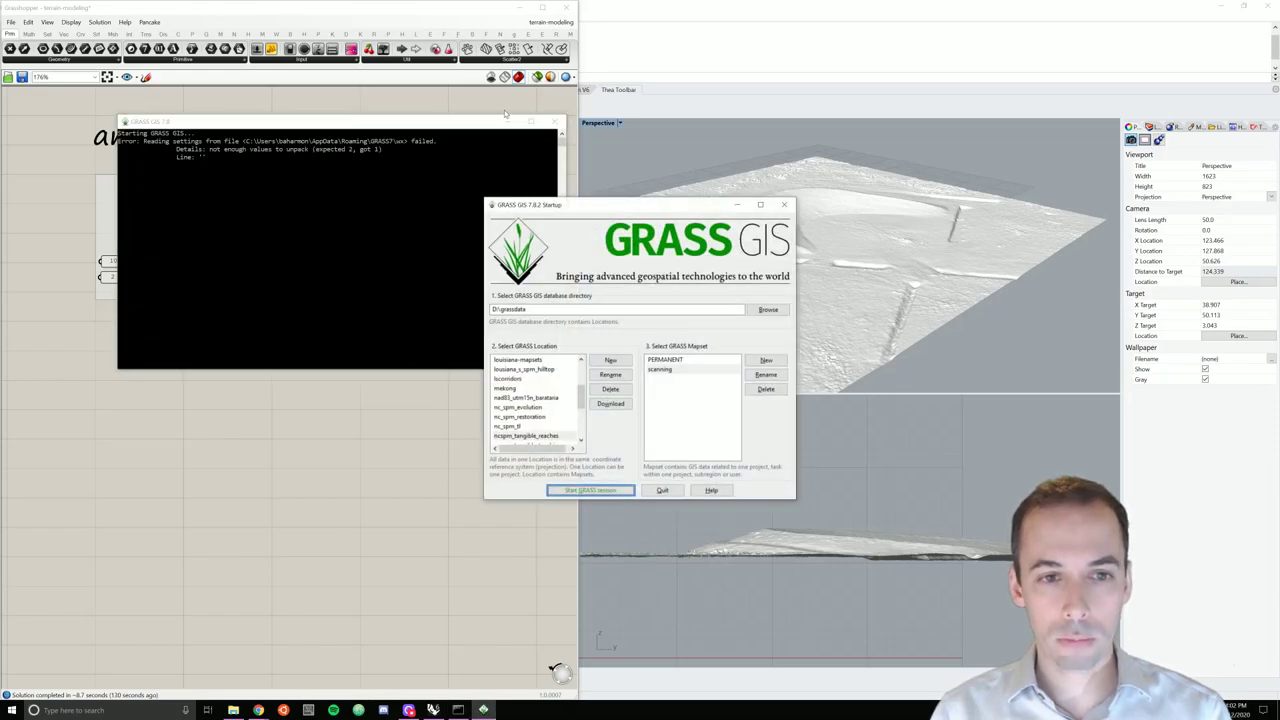
Step: In the D:\grassdata database, choose location louisiana_s_spm_hilltop and mapset PERMANENT
left_click(506, 120)
left_click_drag(605, 212, 599, 192)
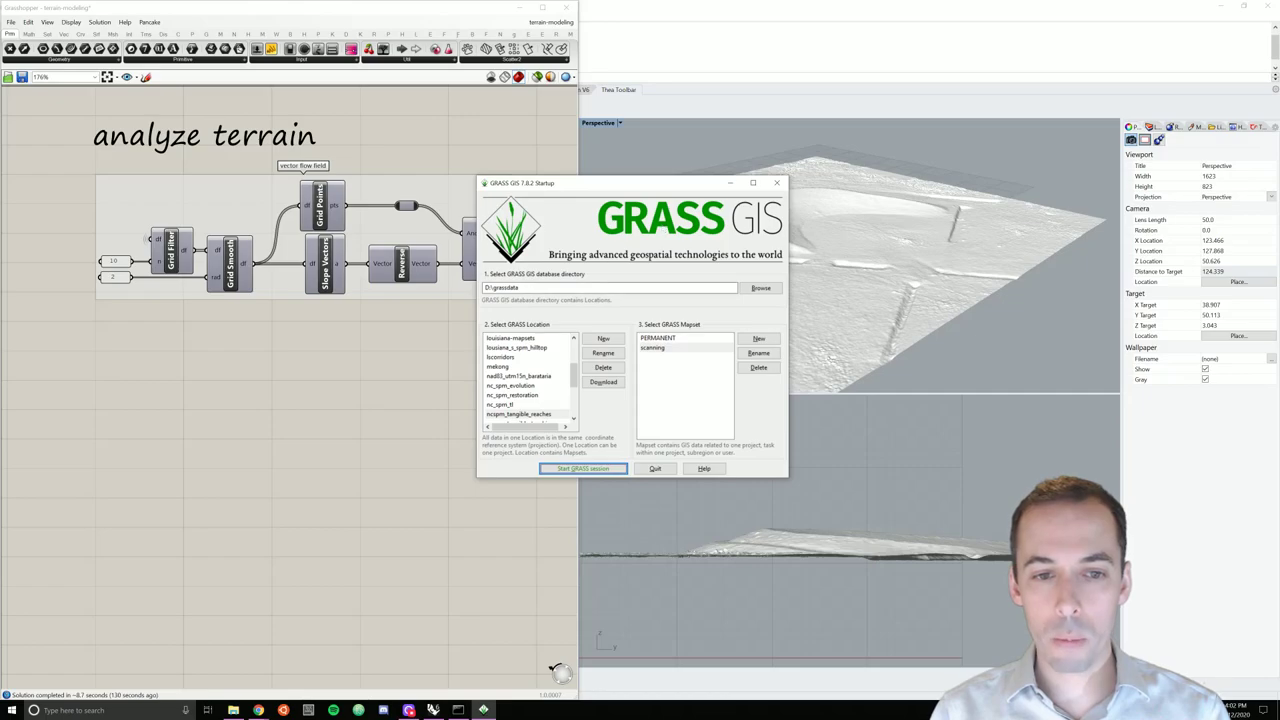
left_click(519, 288)
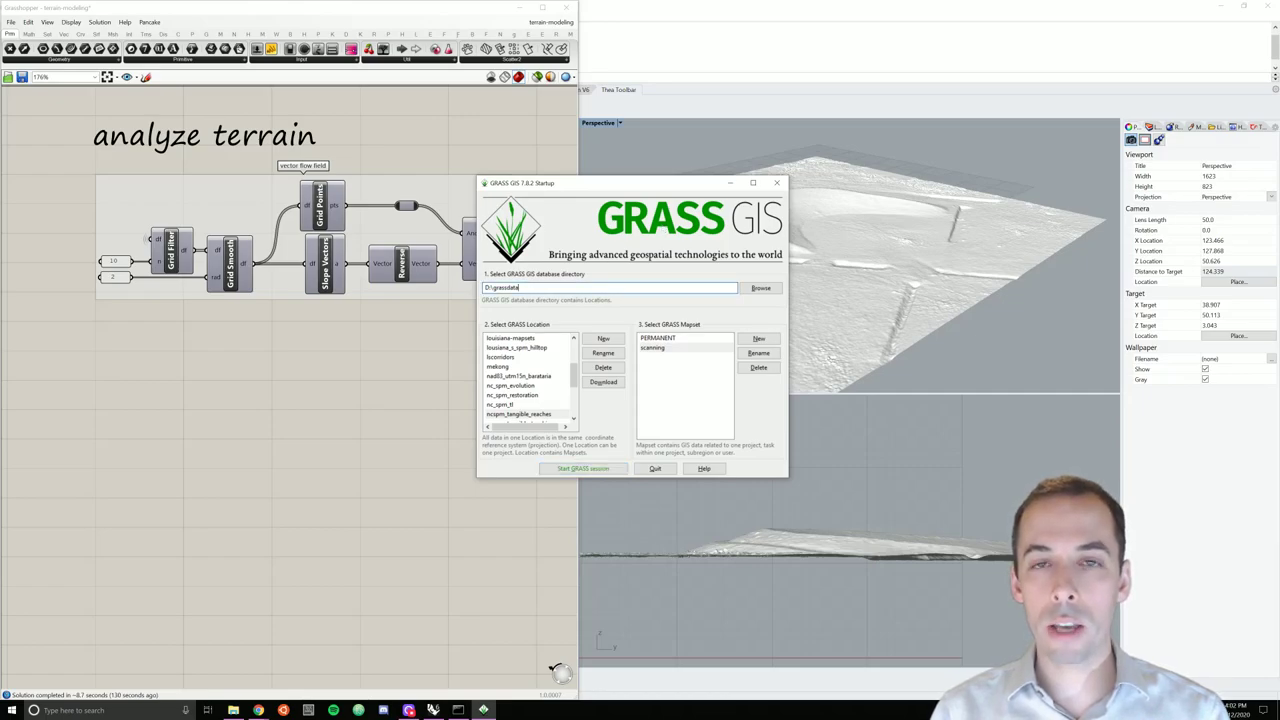
left_click_drag(519, 288, 492, 288)
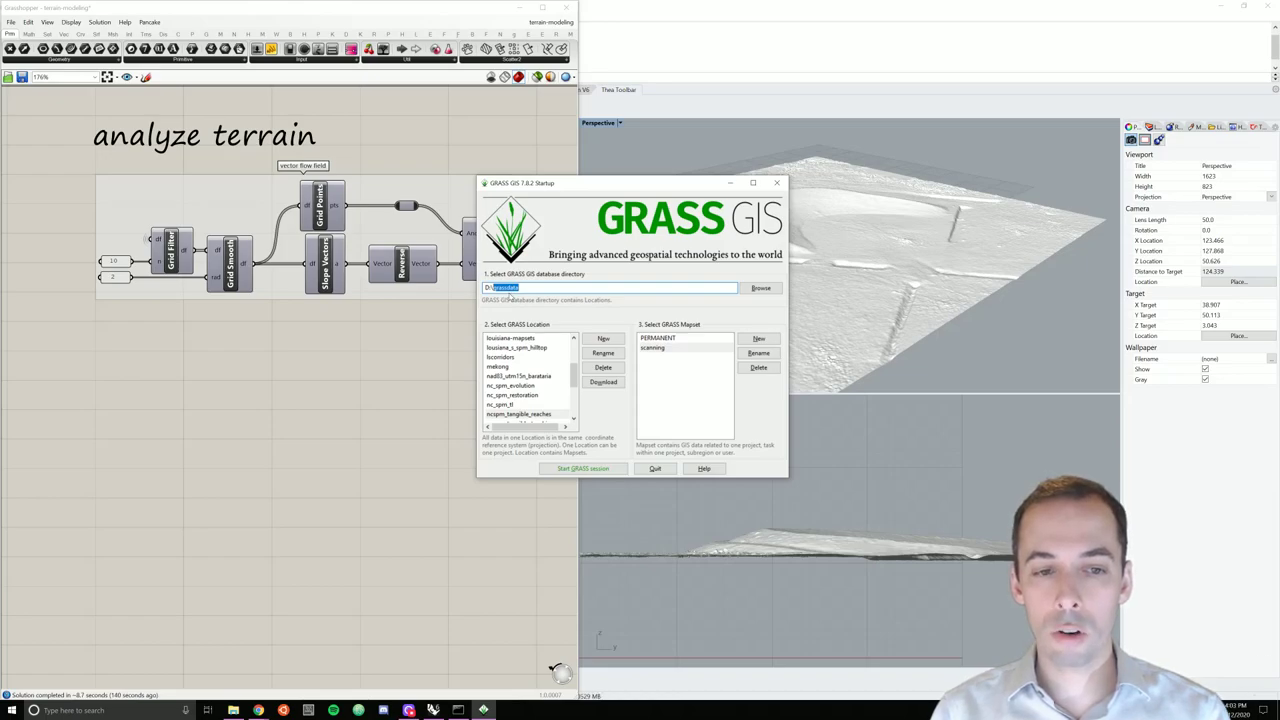
left_click(535, 288)
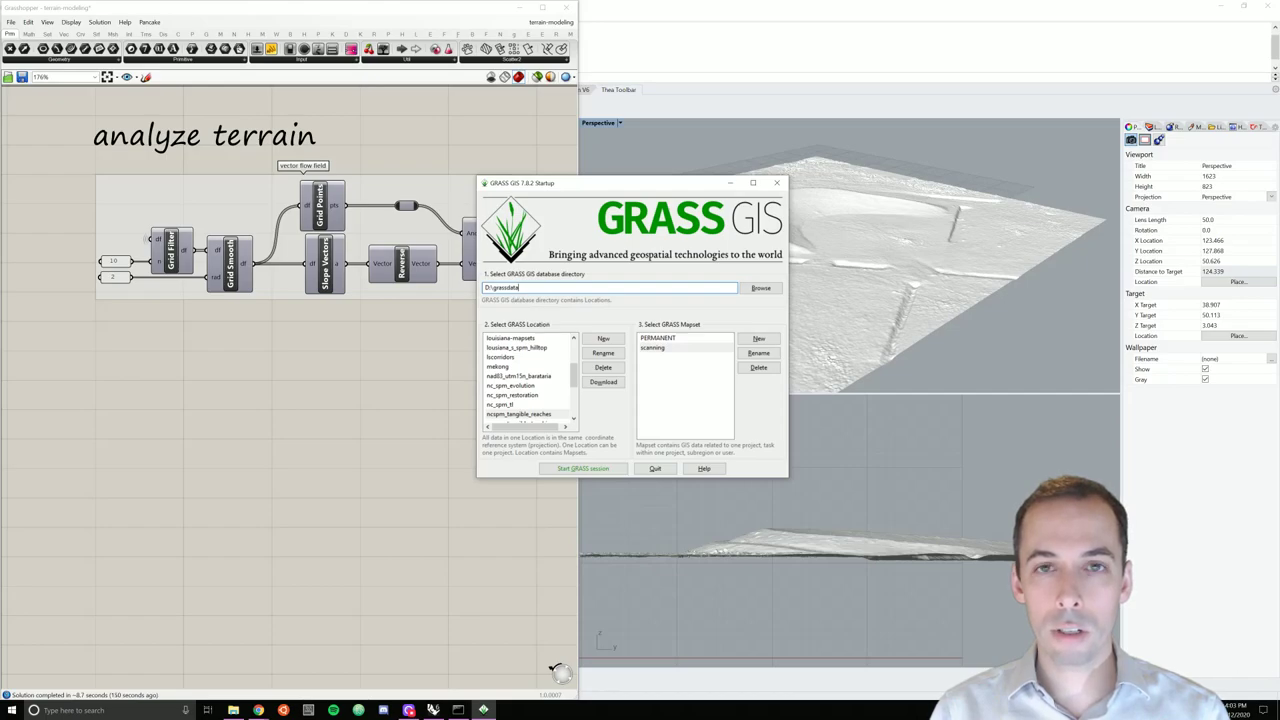
double_click(506, 287)
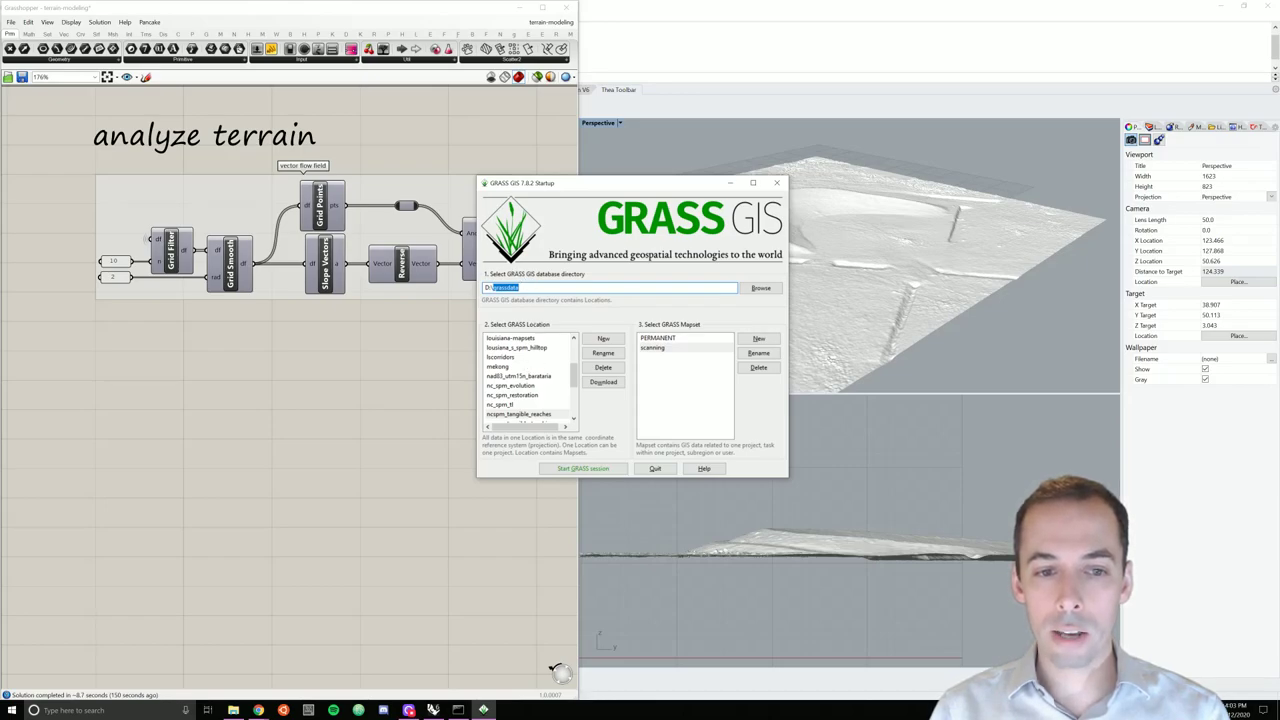
left_click(522, 348)
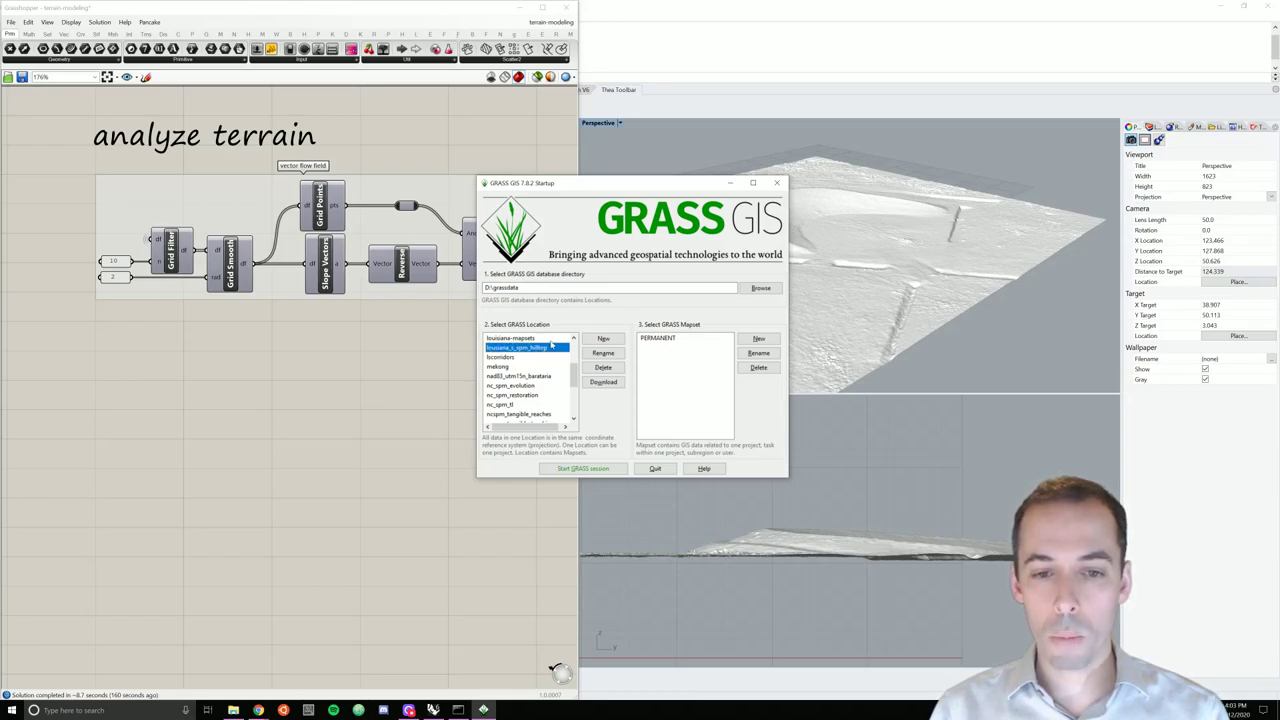
left_click(668, 340)
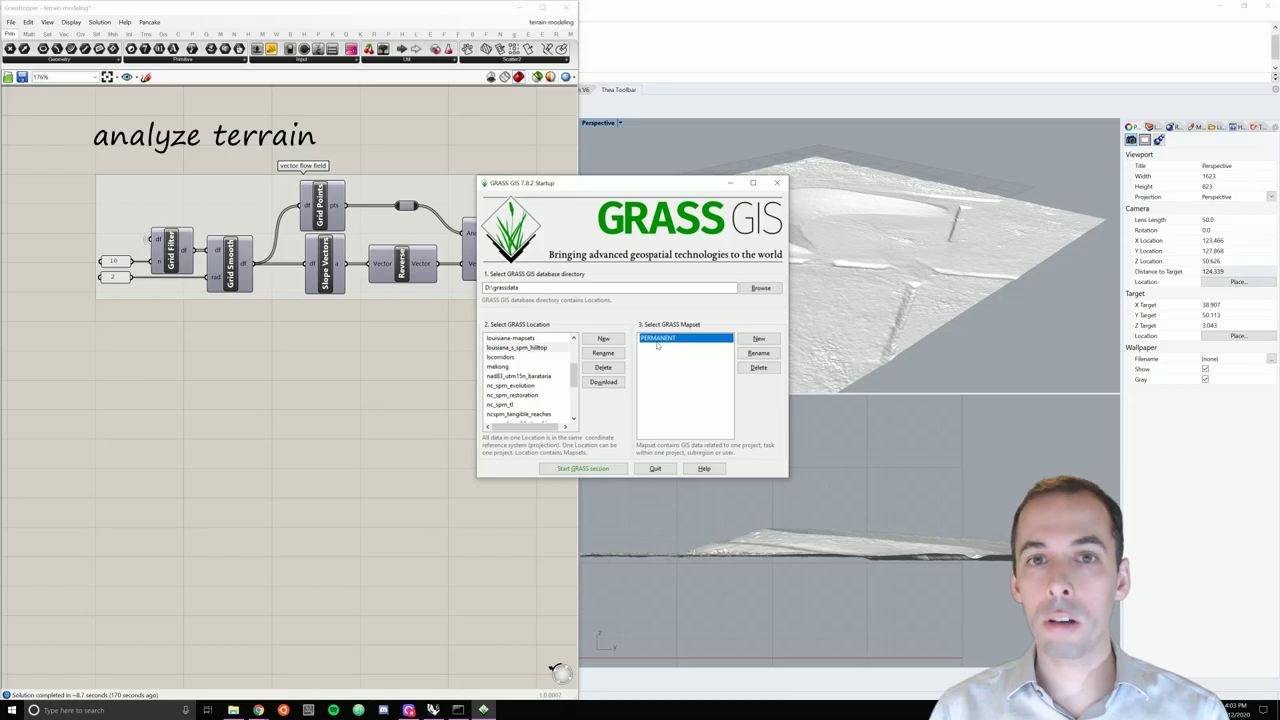
left_click(594, 469)
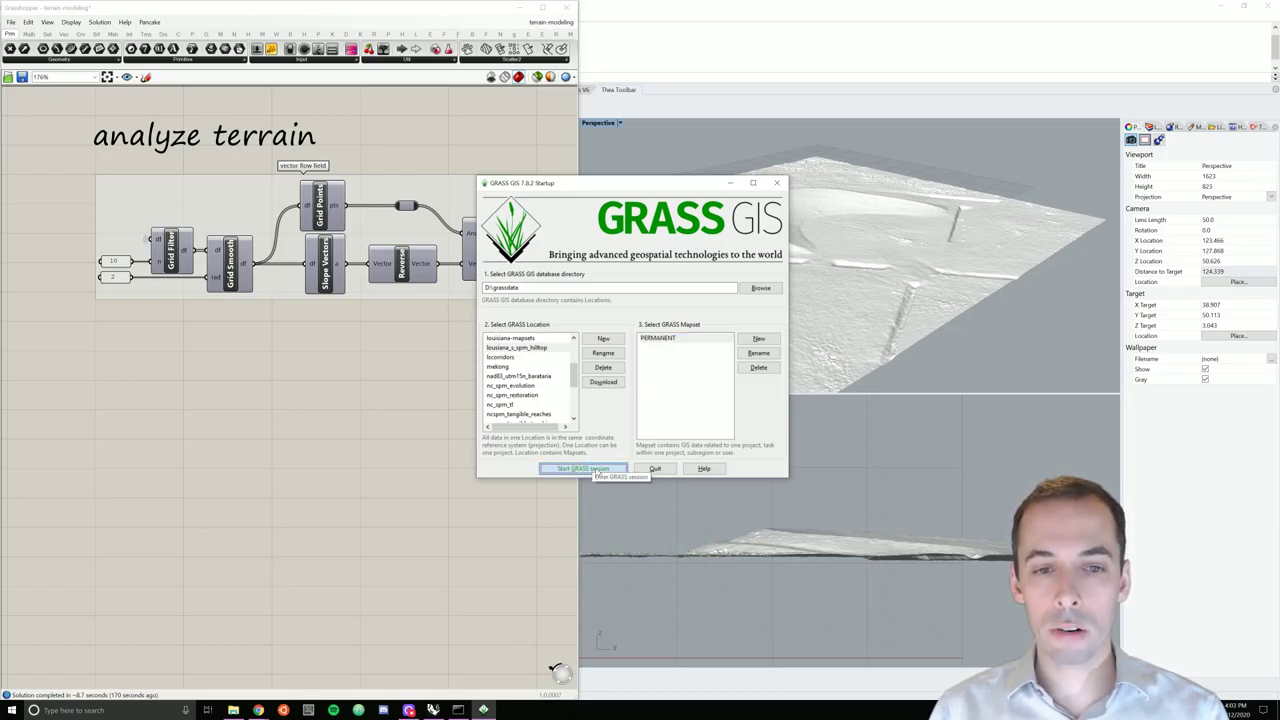
Step: Start the GRASS session and bring up the Layer Manager and Map Display windows
left_click(592, 467)
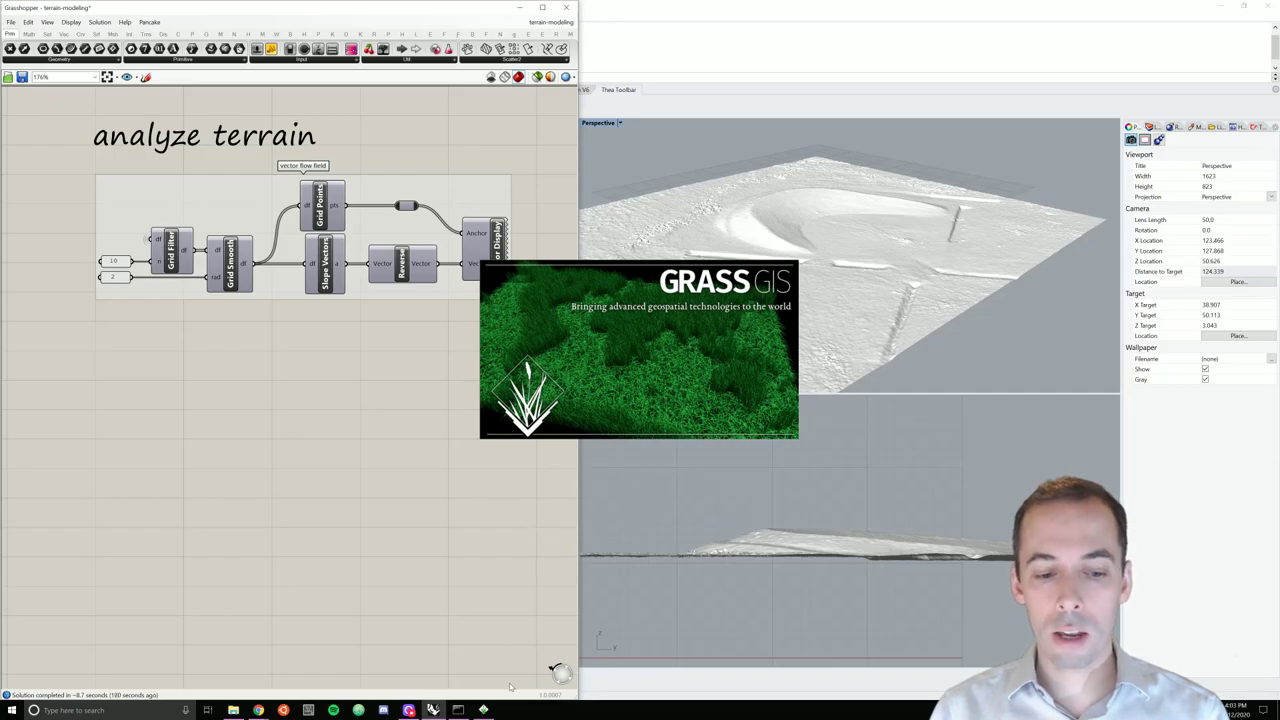
mouse_move(483, 709)
left_click(470, 682)
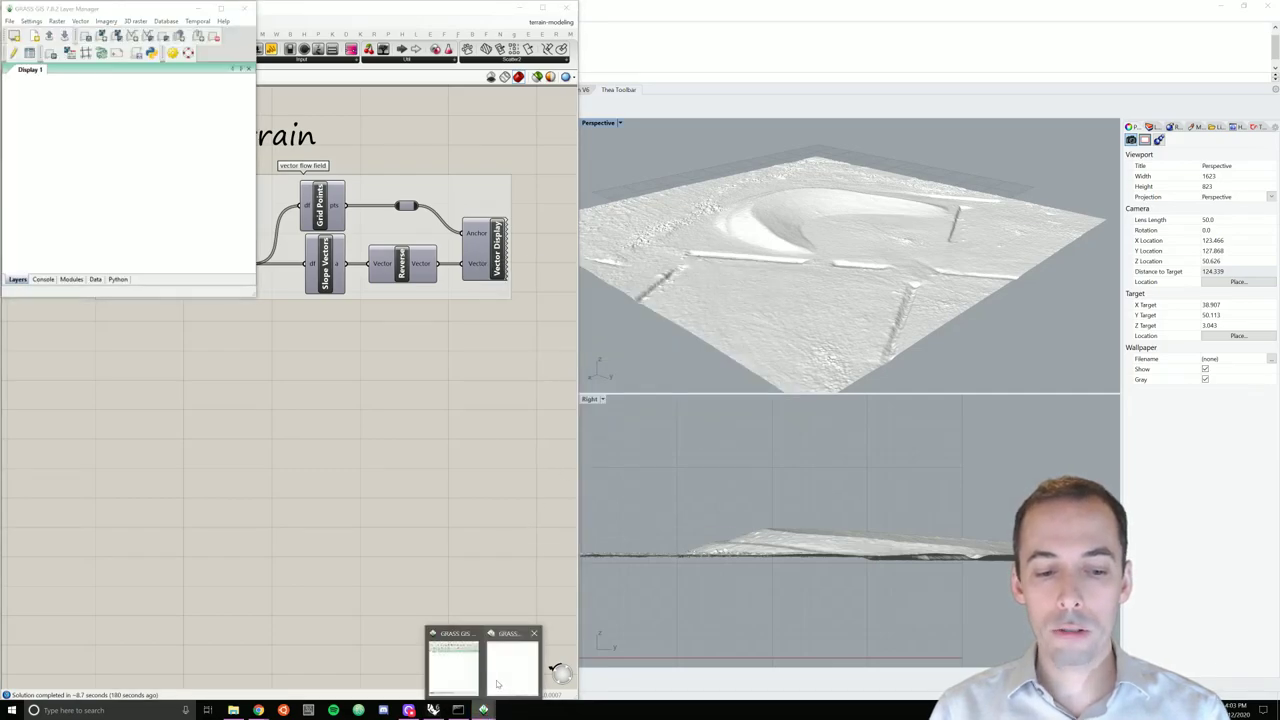
left_click(512, 662)
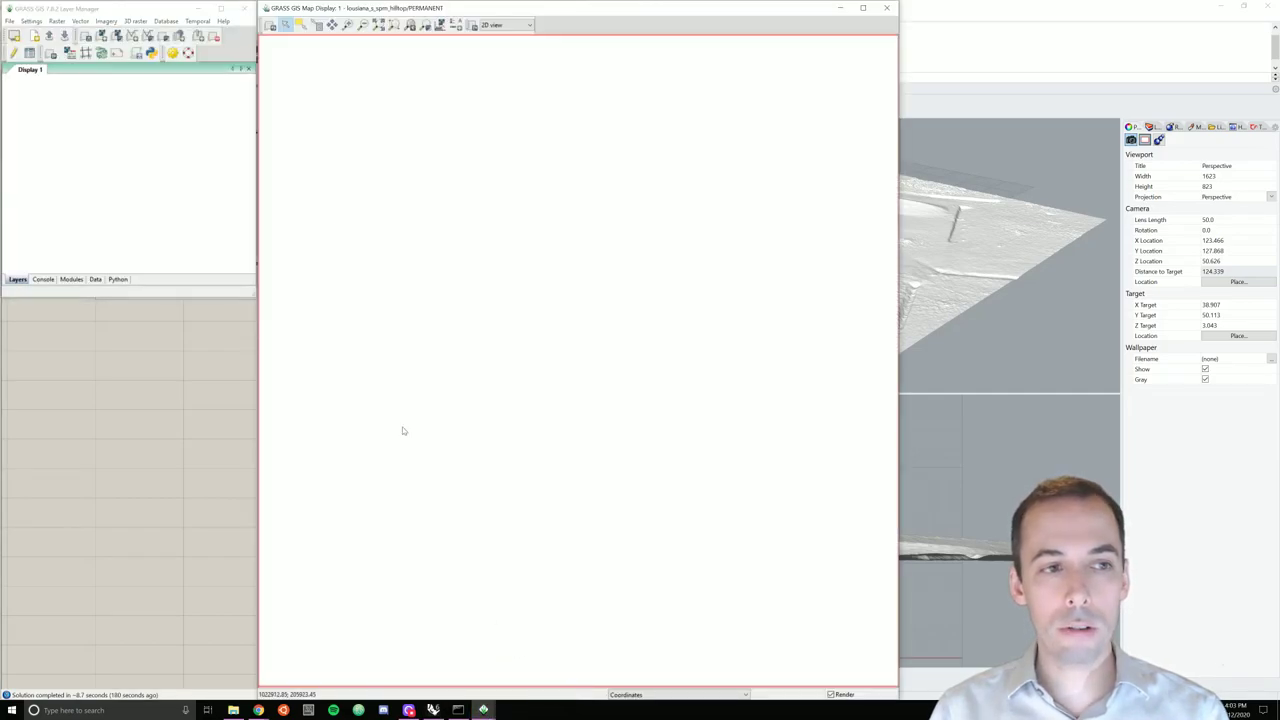
left_click(172, 124)
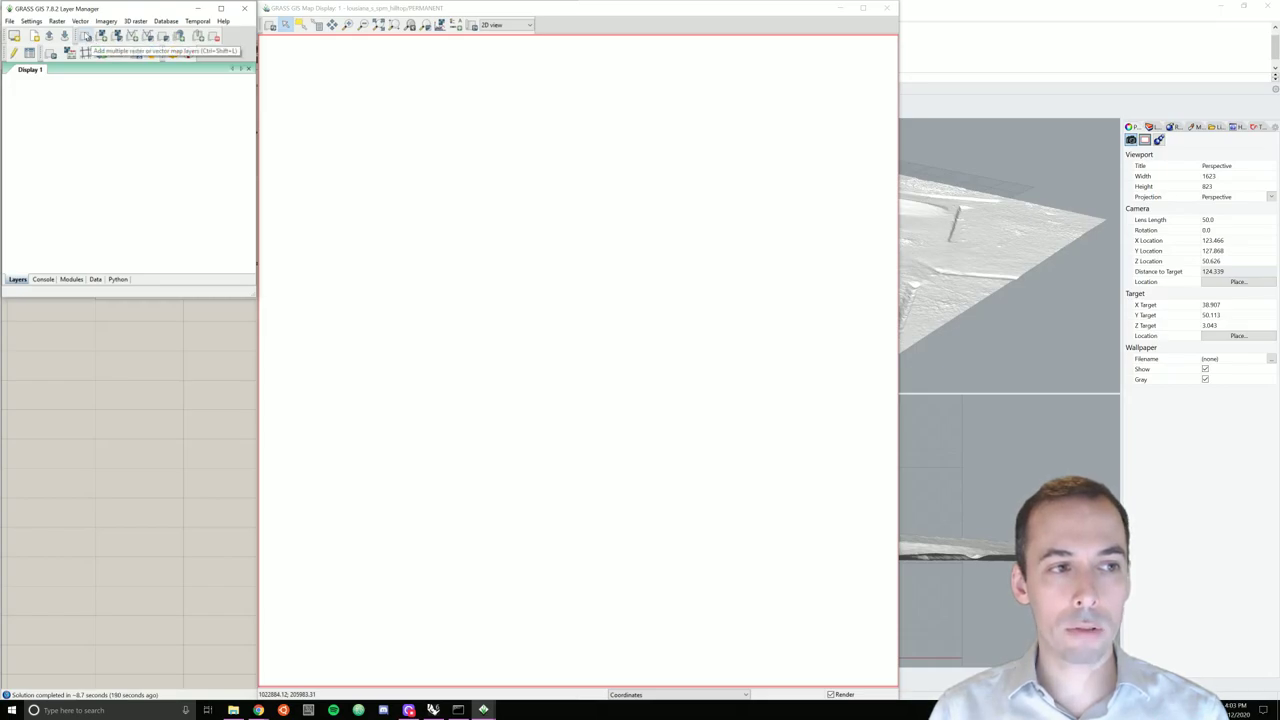
Step: Add the elevation and imagery raster layers, leaving the surface map out
left_click(88, 38)
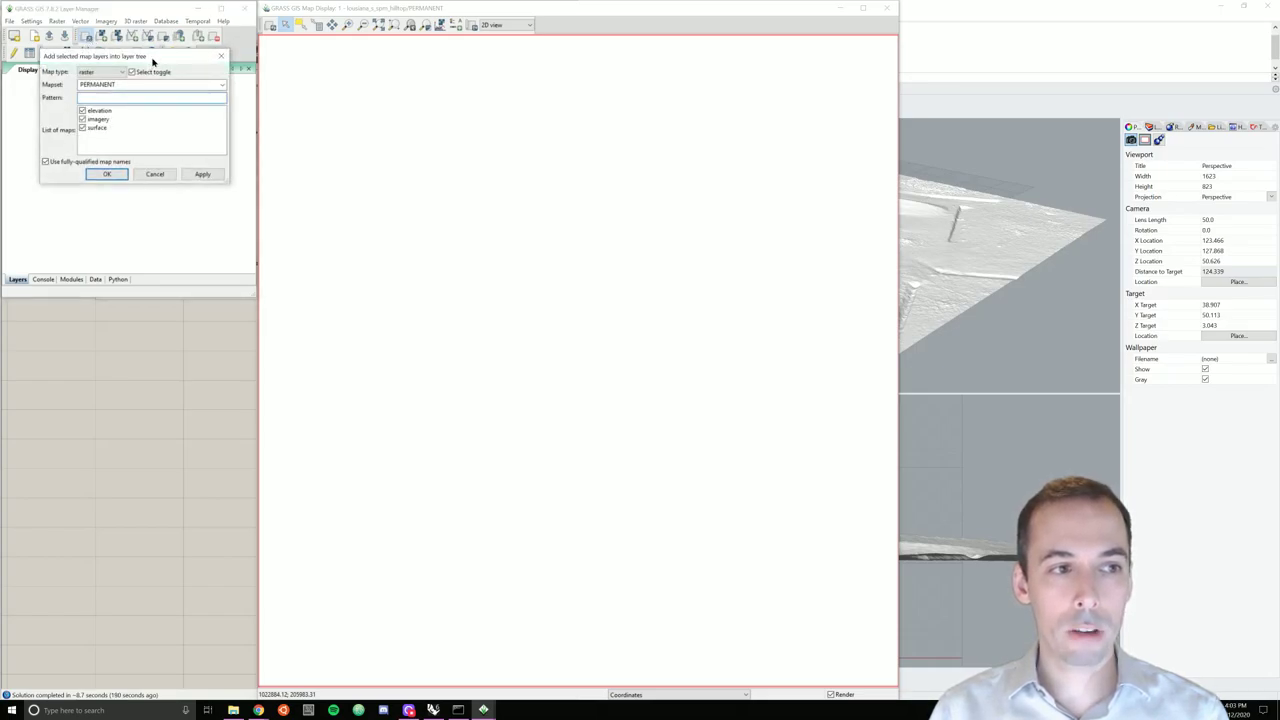
left_click_drag(149, 58, 309, 98)
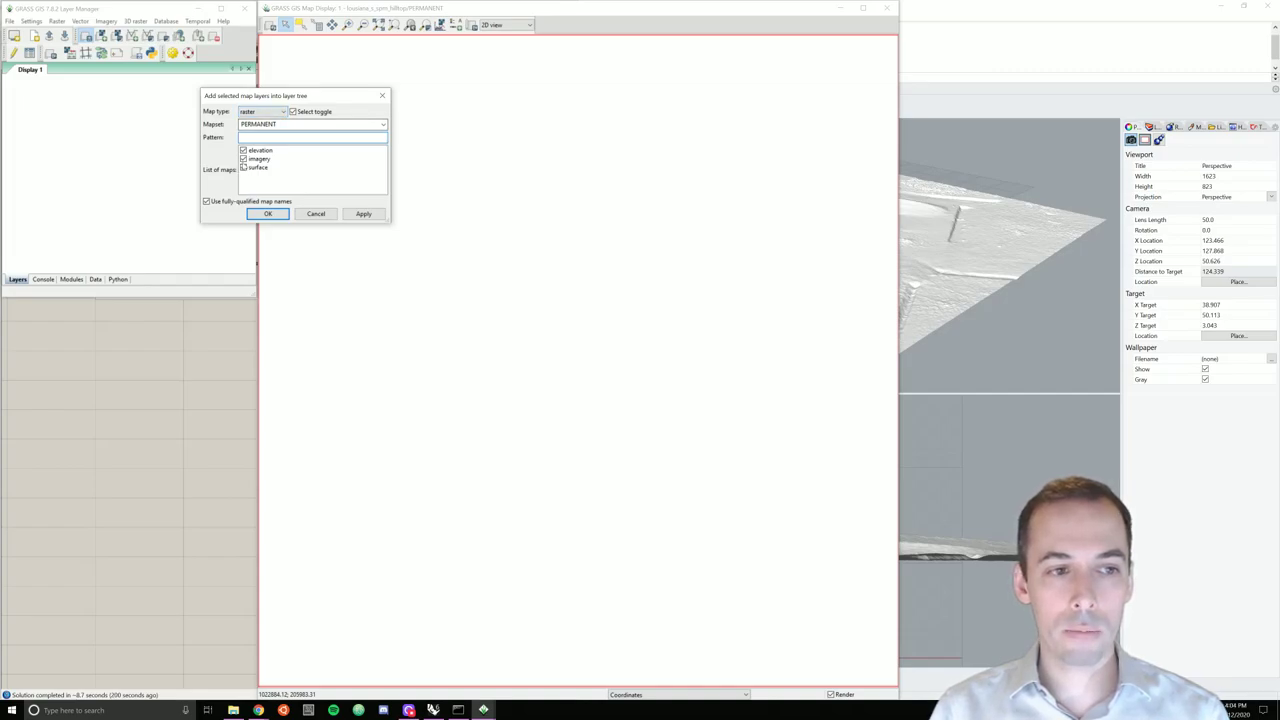
left_click(244, 167)
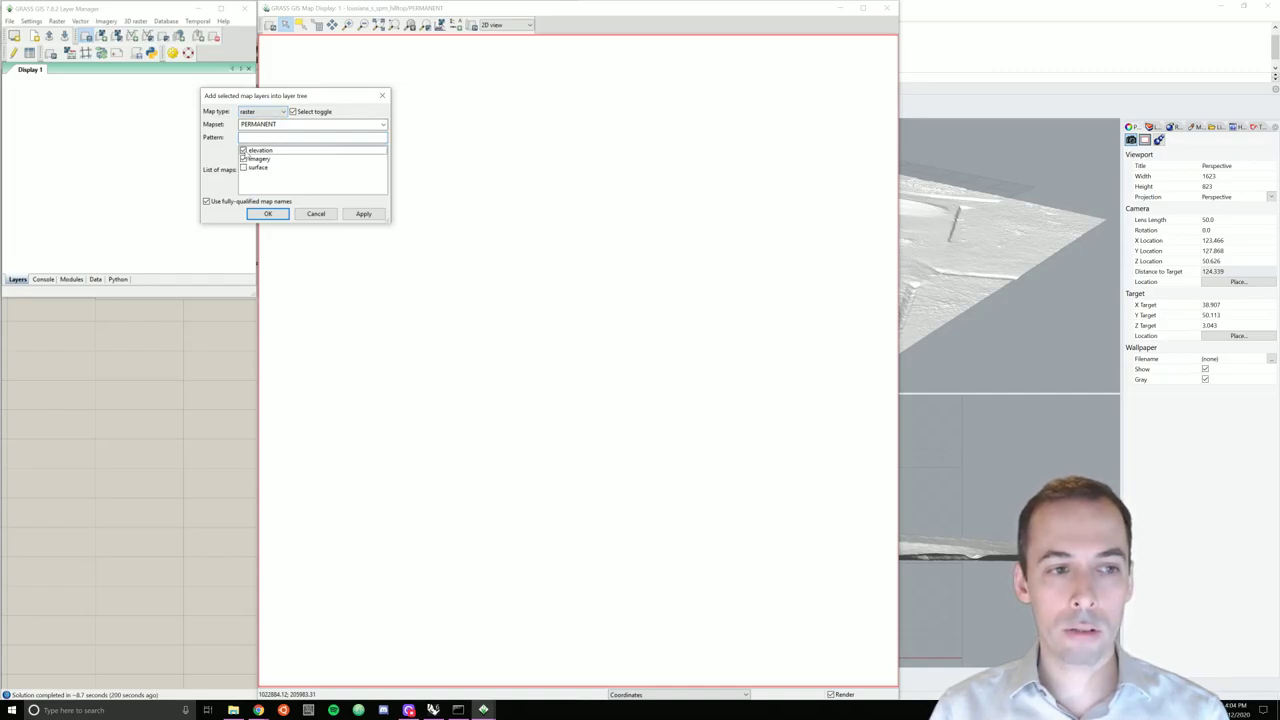
left_click(268, 213)
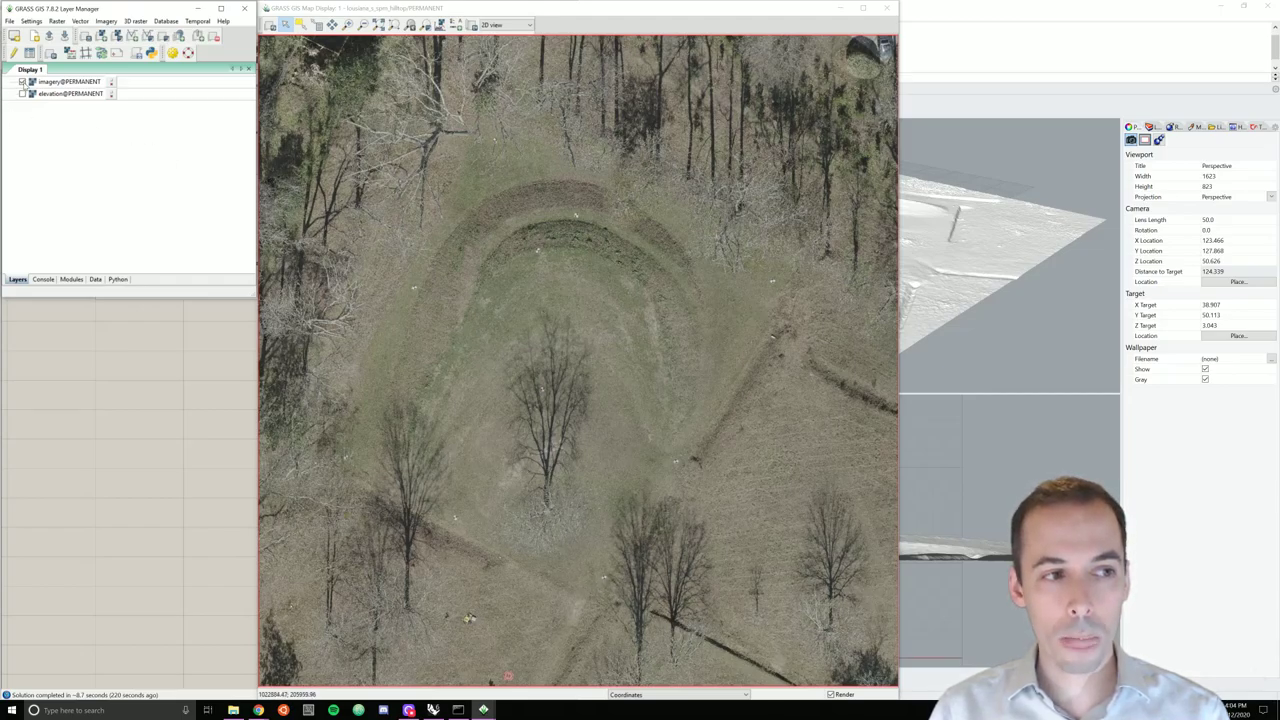
Step: Switch off imagery@PERMANENT and select the elevation@PERMANENT layer
left_click(22, 82)
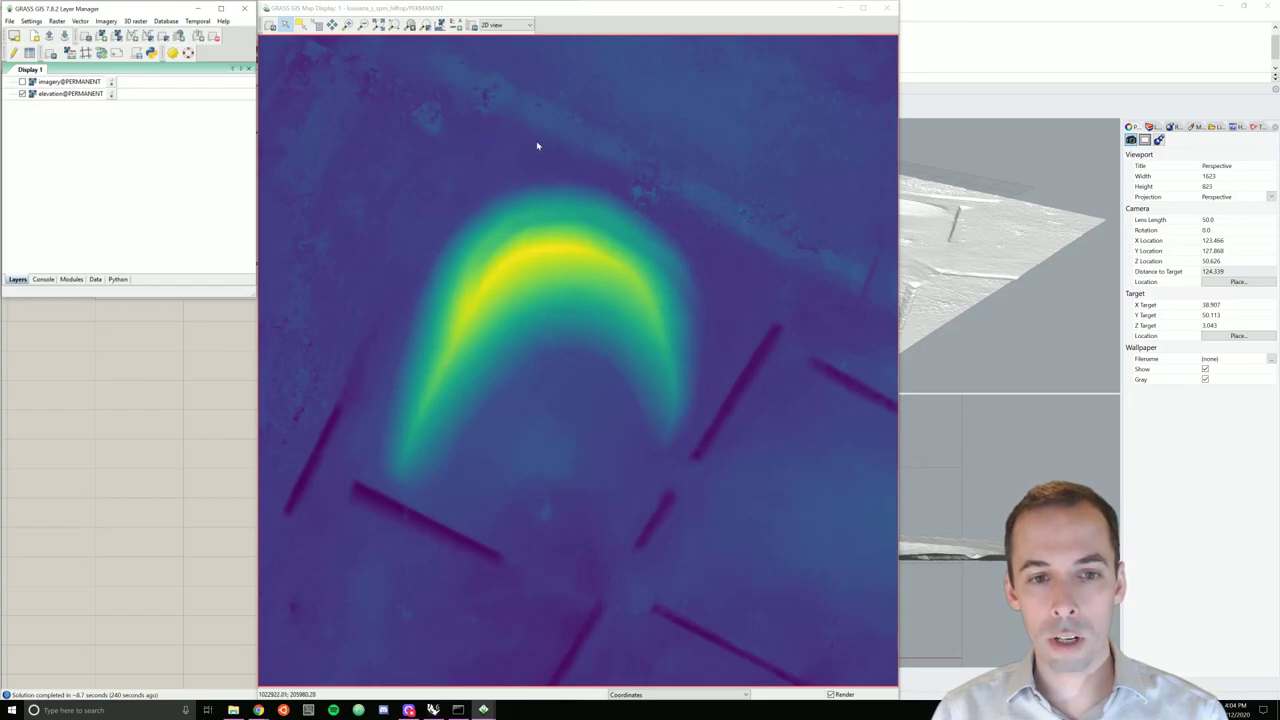
left_click(86, 95)
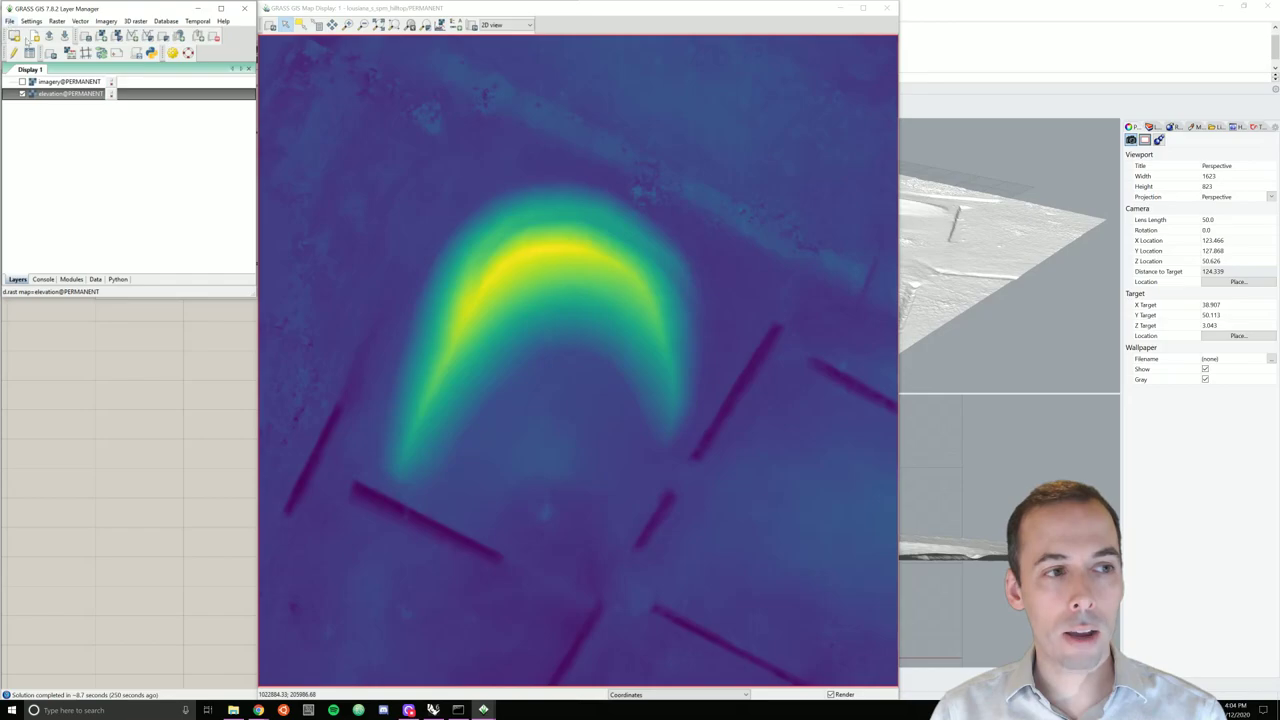
Step: Start the ASCII x,y,z points export for the elevation raster
left_click(9, 21)
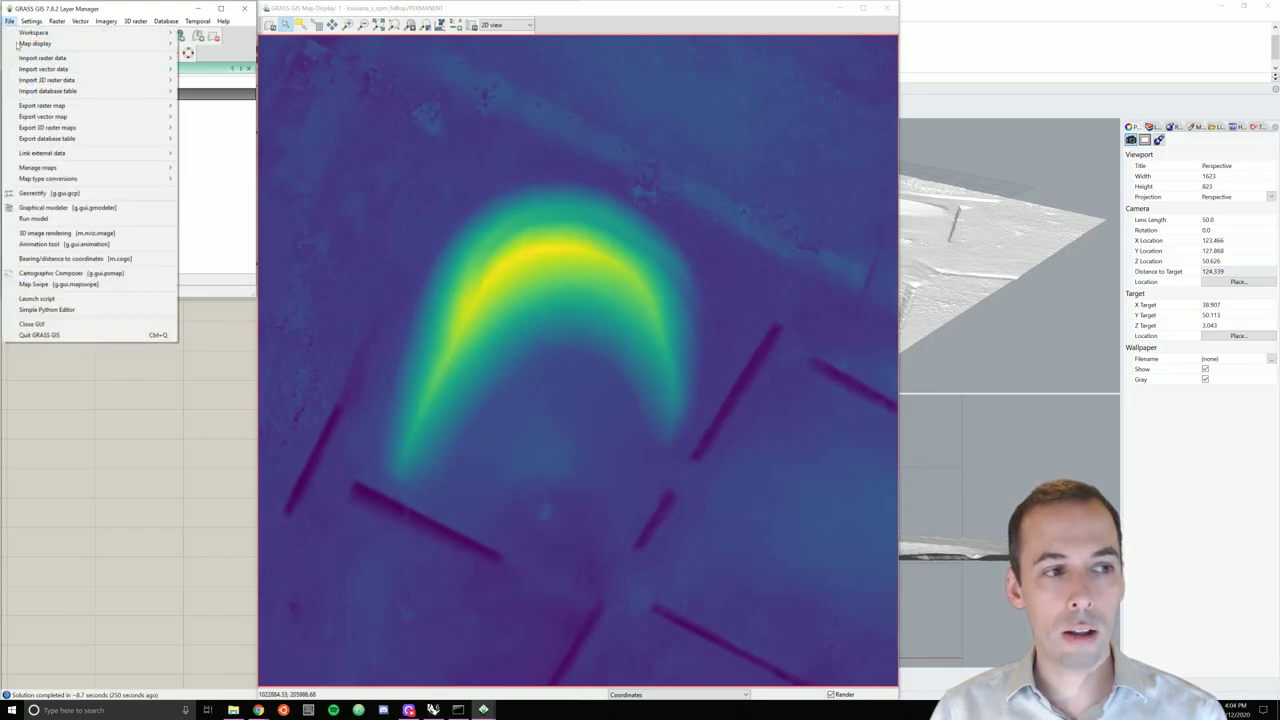
mouse_move(60, 108)
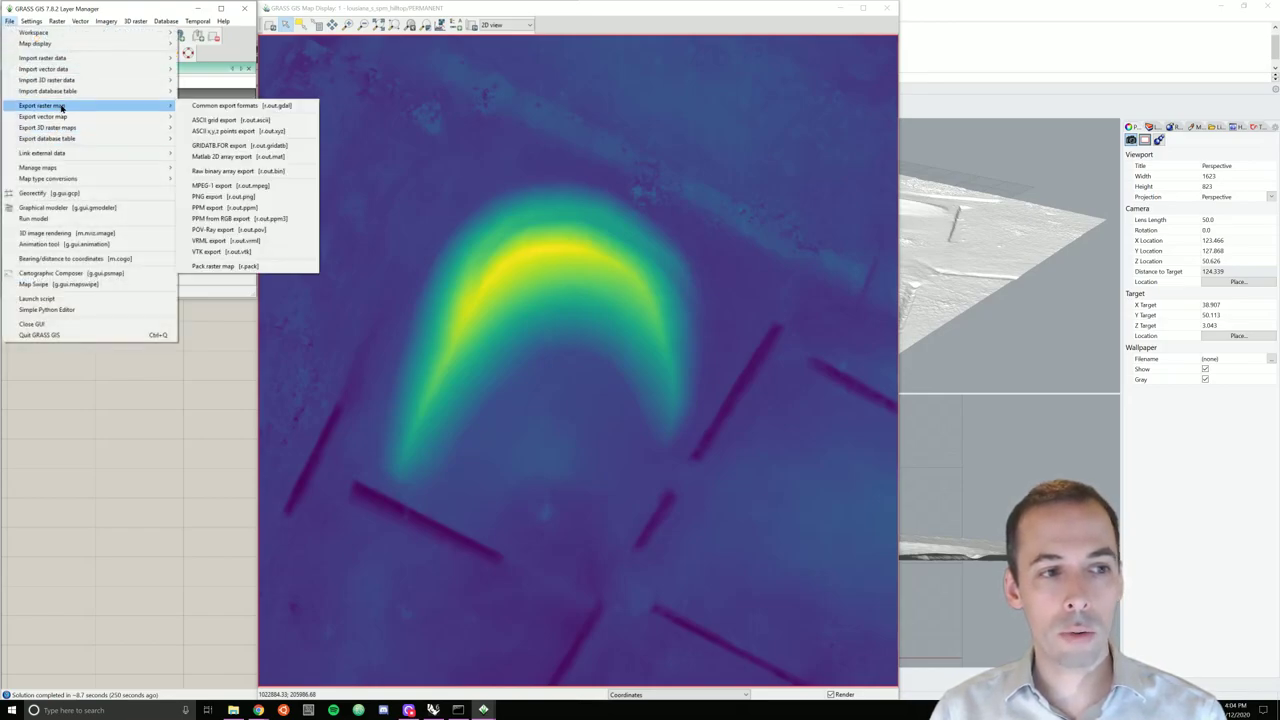
left_click(274, 134)
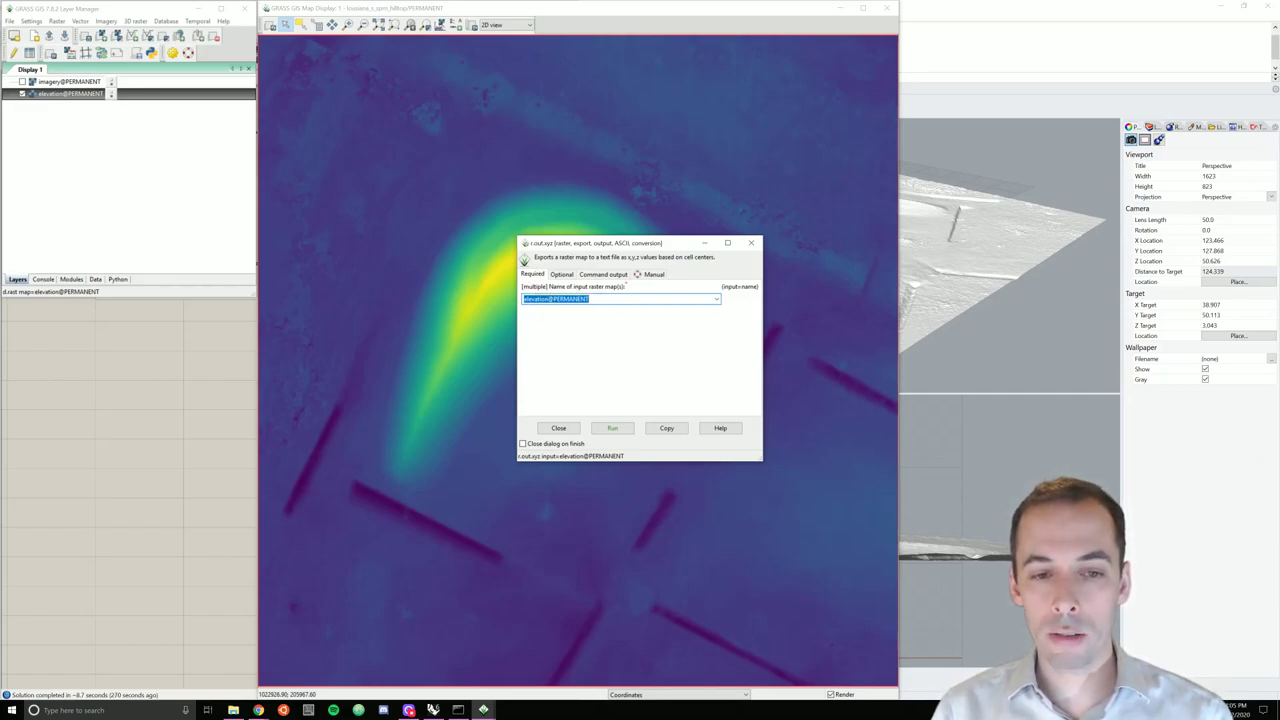
left_click(548, 298)
left_click_drag(548, 298, 600, 298)
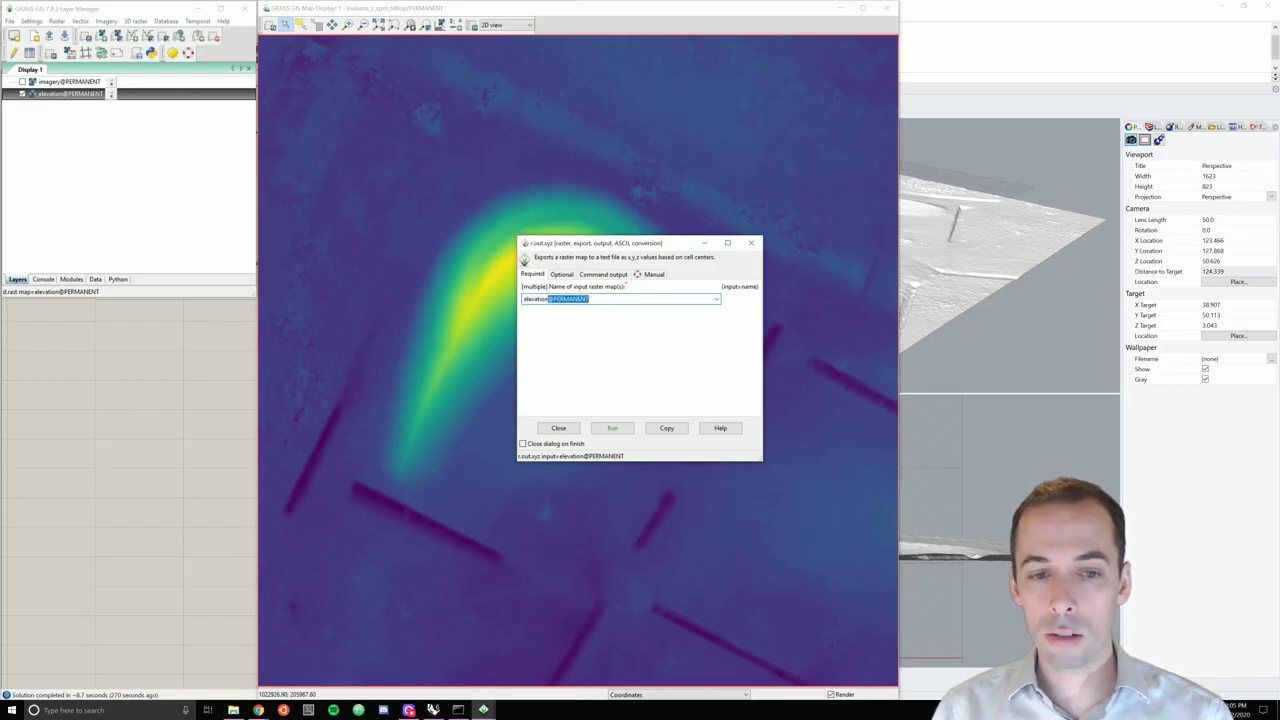
Step: Set the export output file to elevation.xyz in the grasshopper folder
left_click(562, 275)
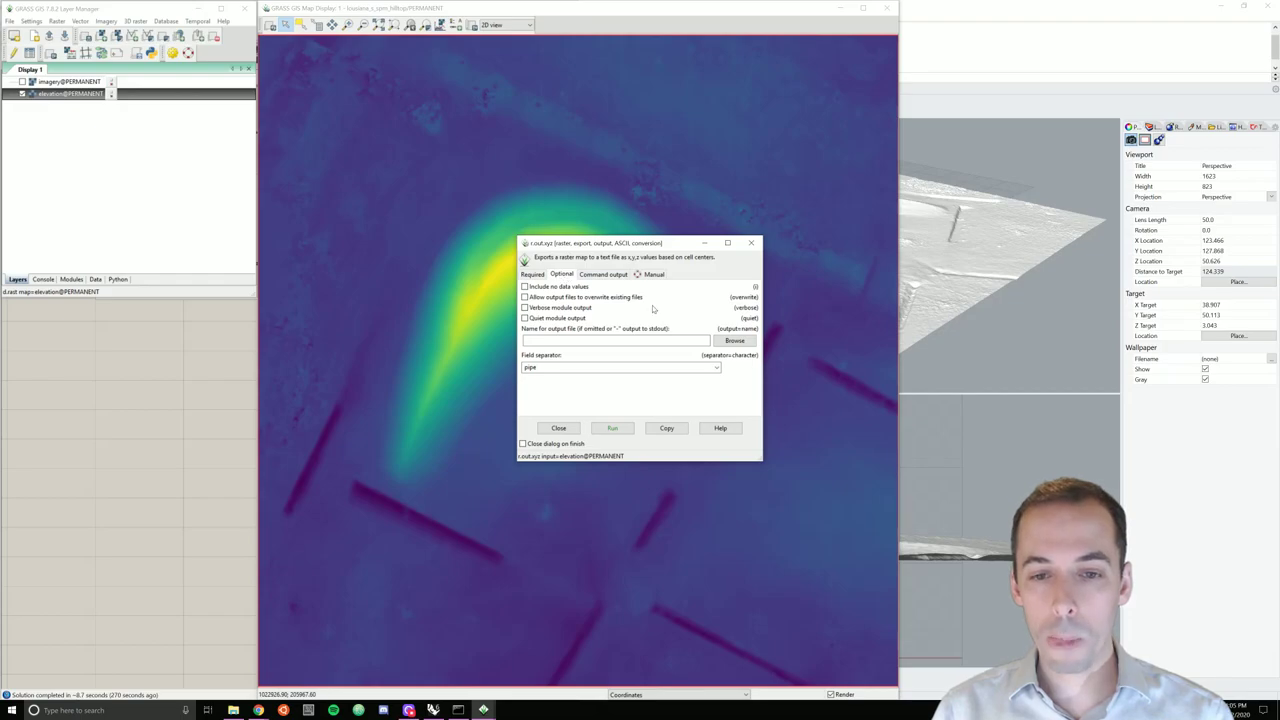
left_click(578, 340)
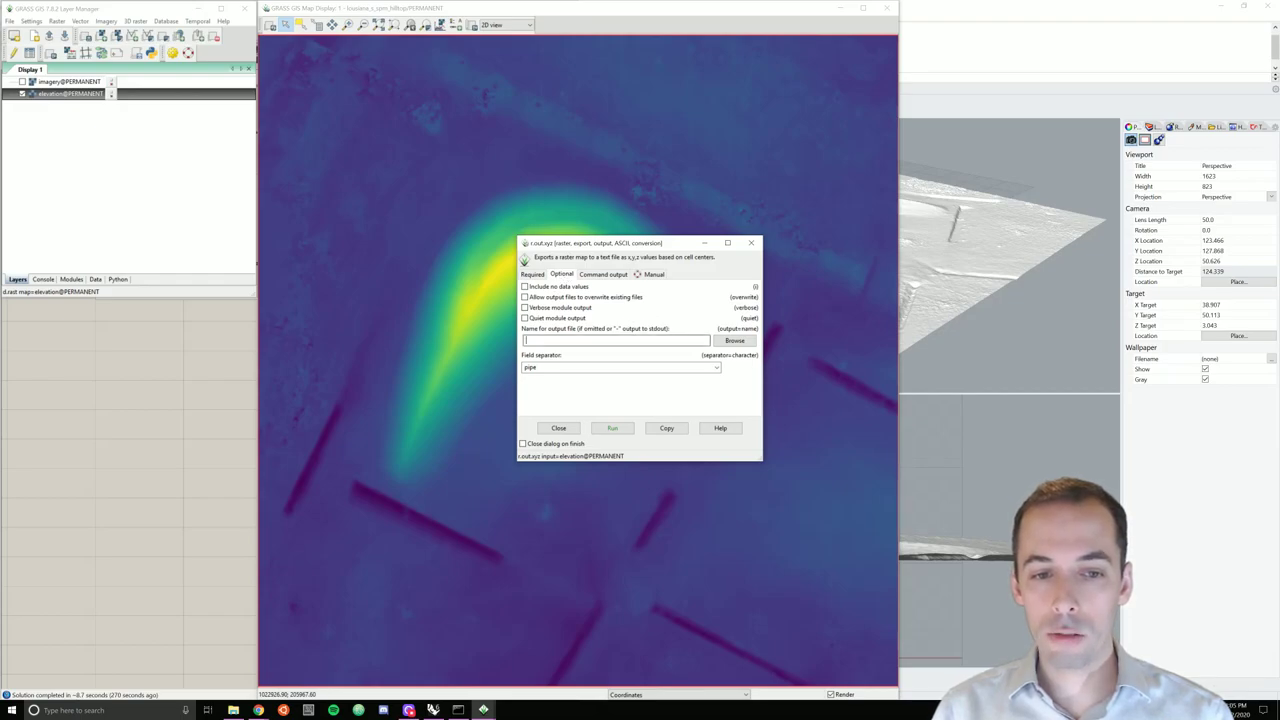
left_click(735, 342)
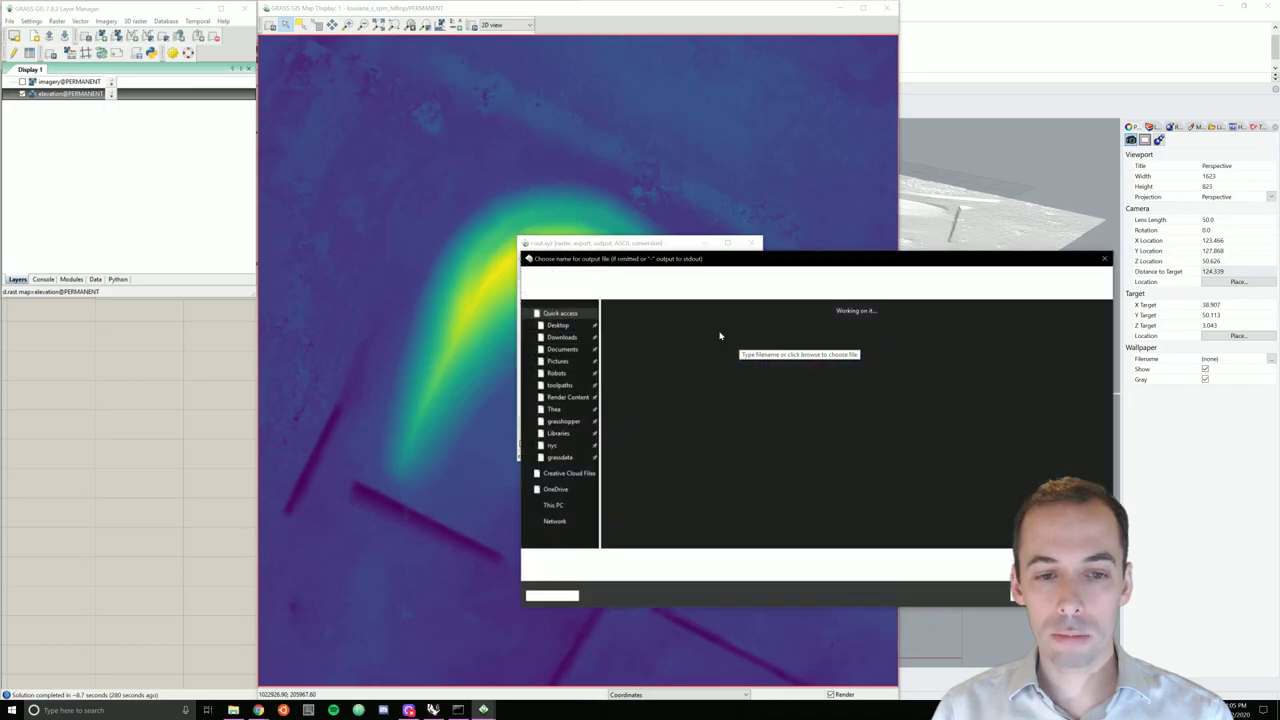
left_click(562, 422)
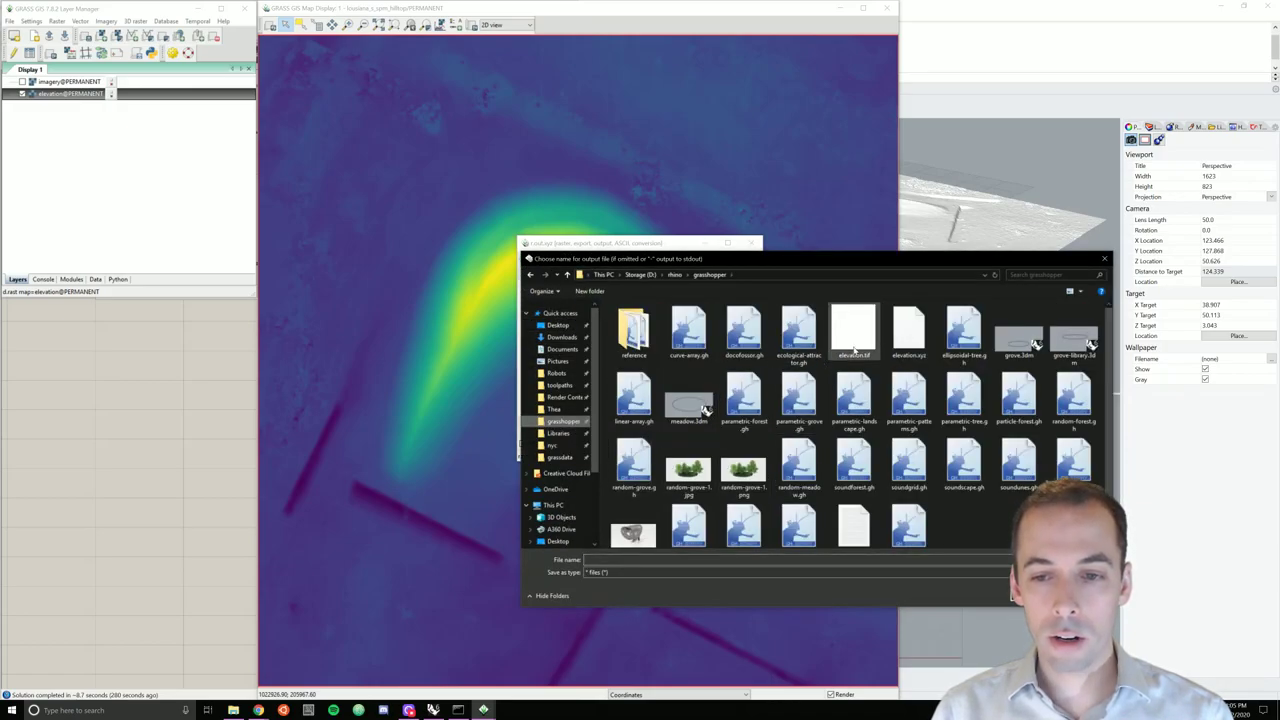
left_click(905, 332)
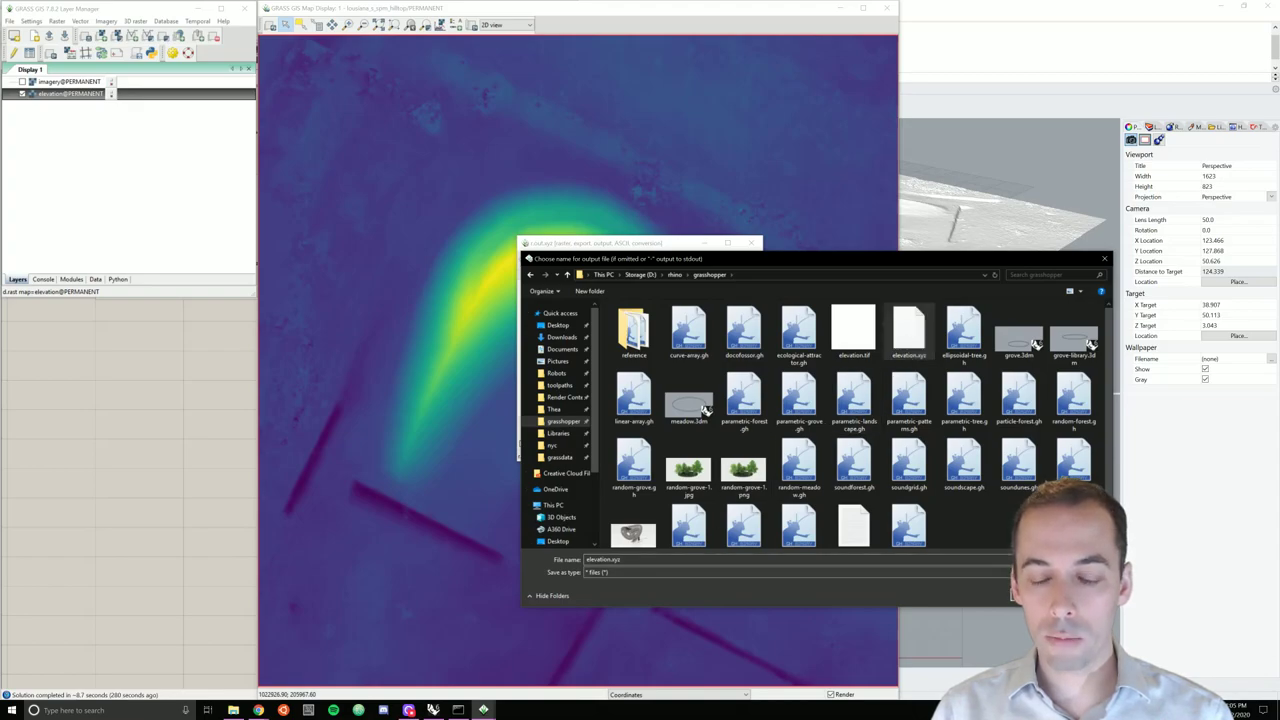
key("Return")
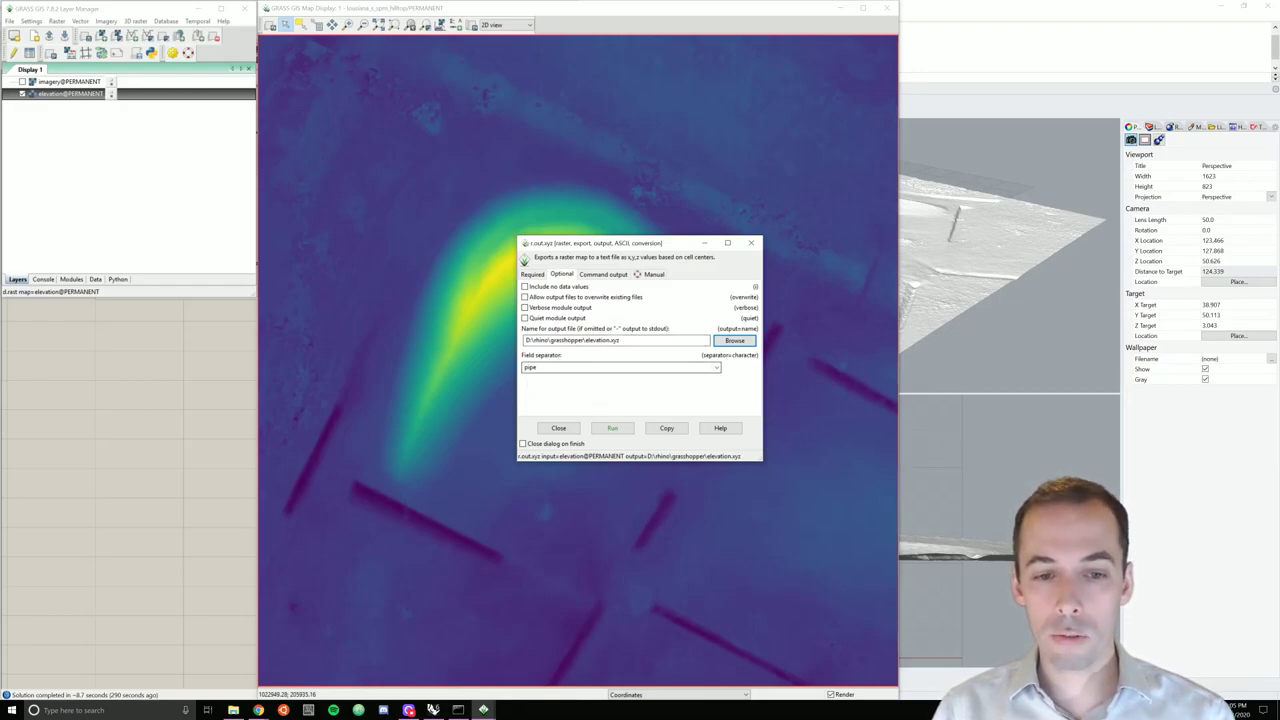
Step: Use a comma separator, allow overwriting, and run the export
left_click(717, 368)
left_click(580, 386)
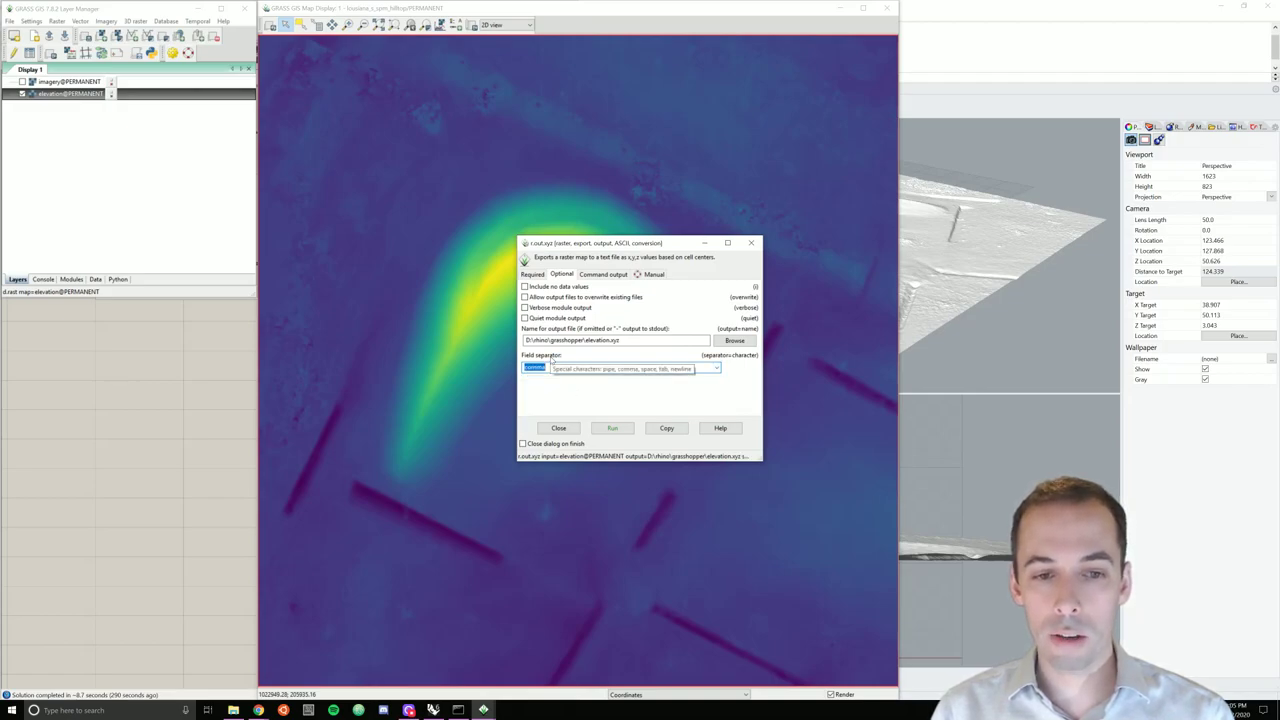
left_click(590, 297)
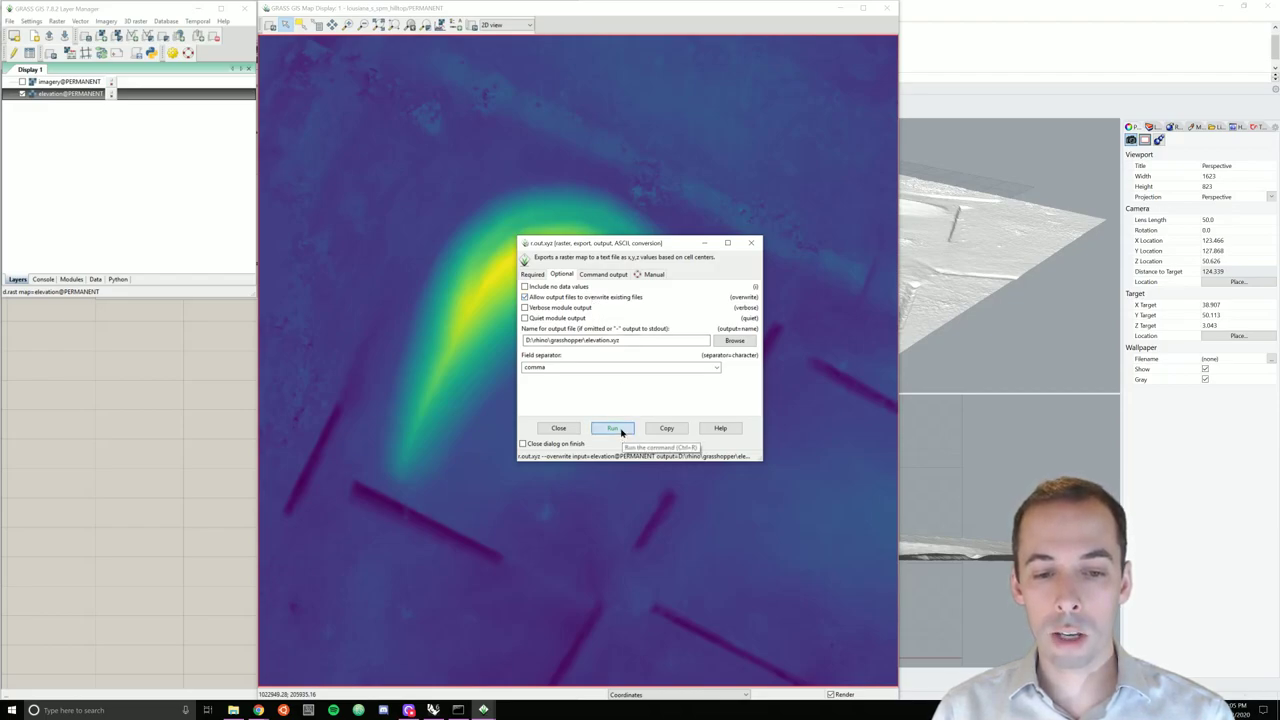
left_click(620, 429)
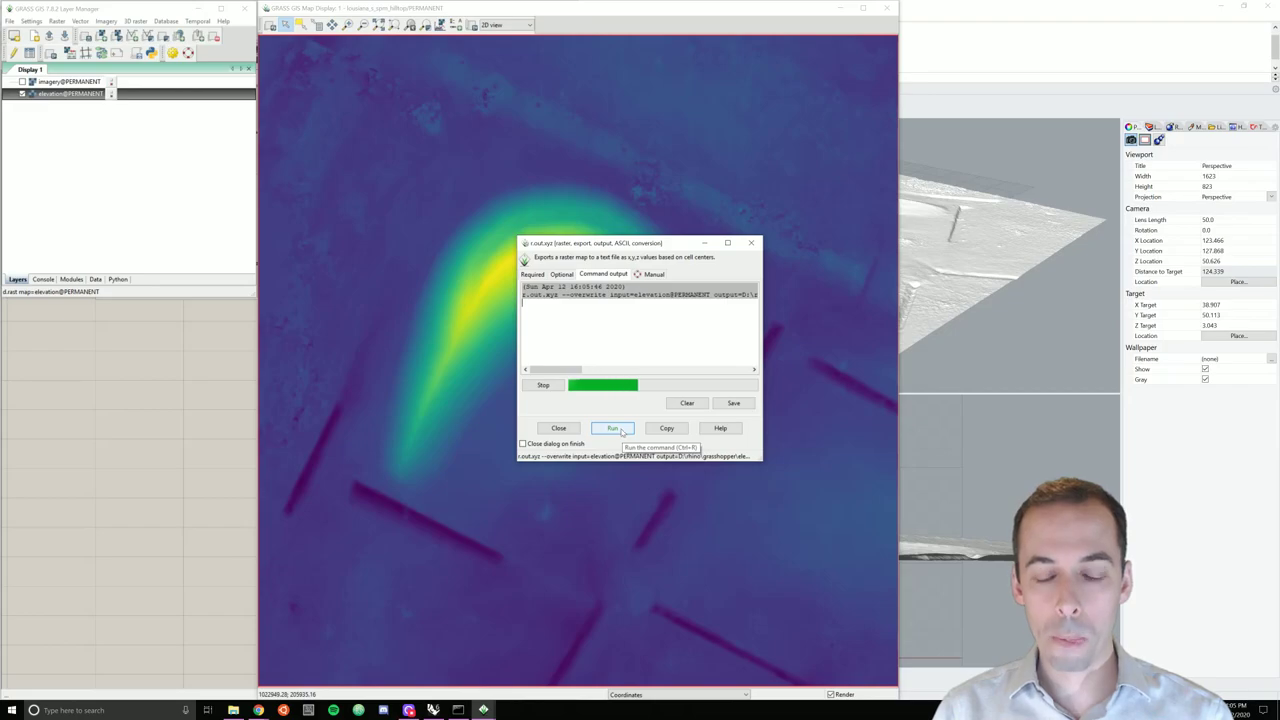
left_click(752, 244)
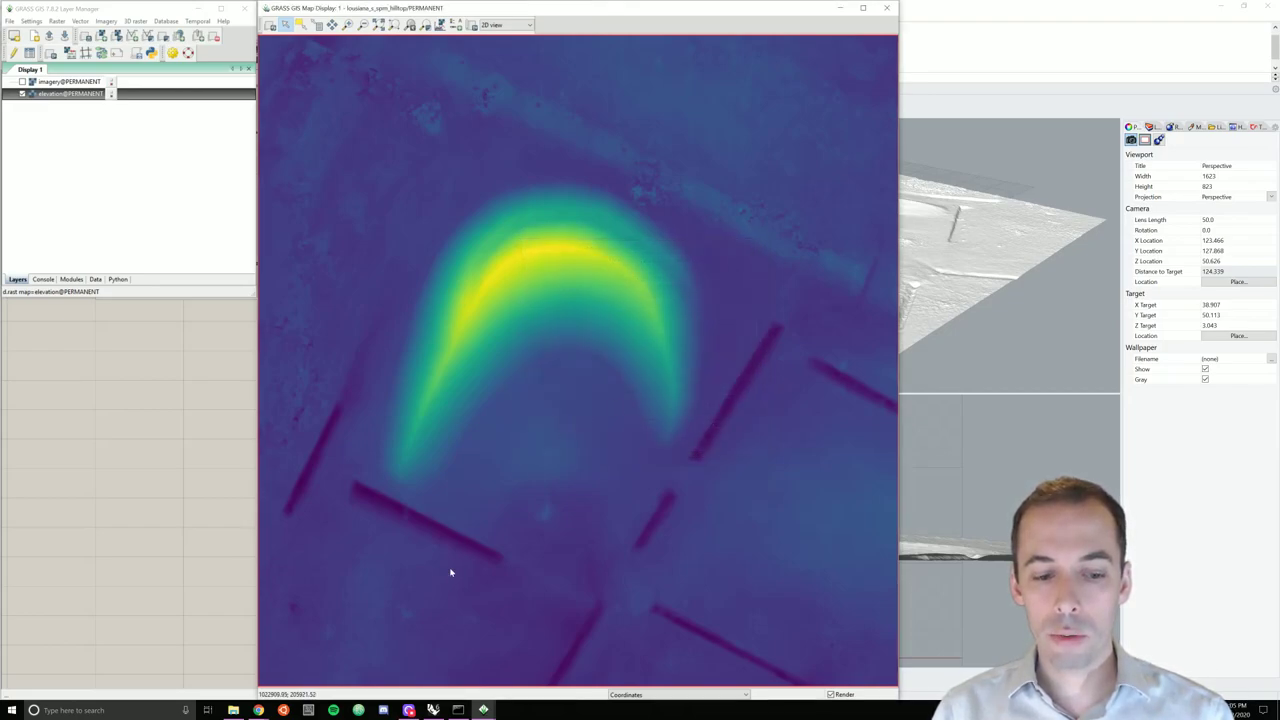
Step: Start a new blank Grasshopper document and display the Docofossor component tab
left_click(433, 709)
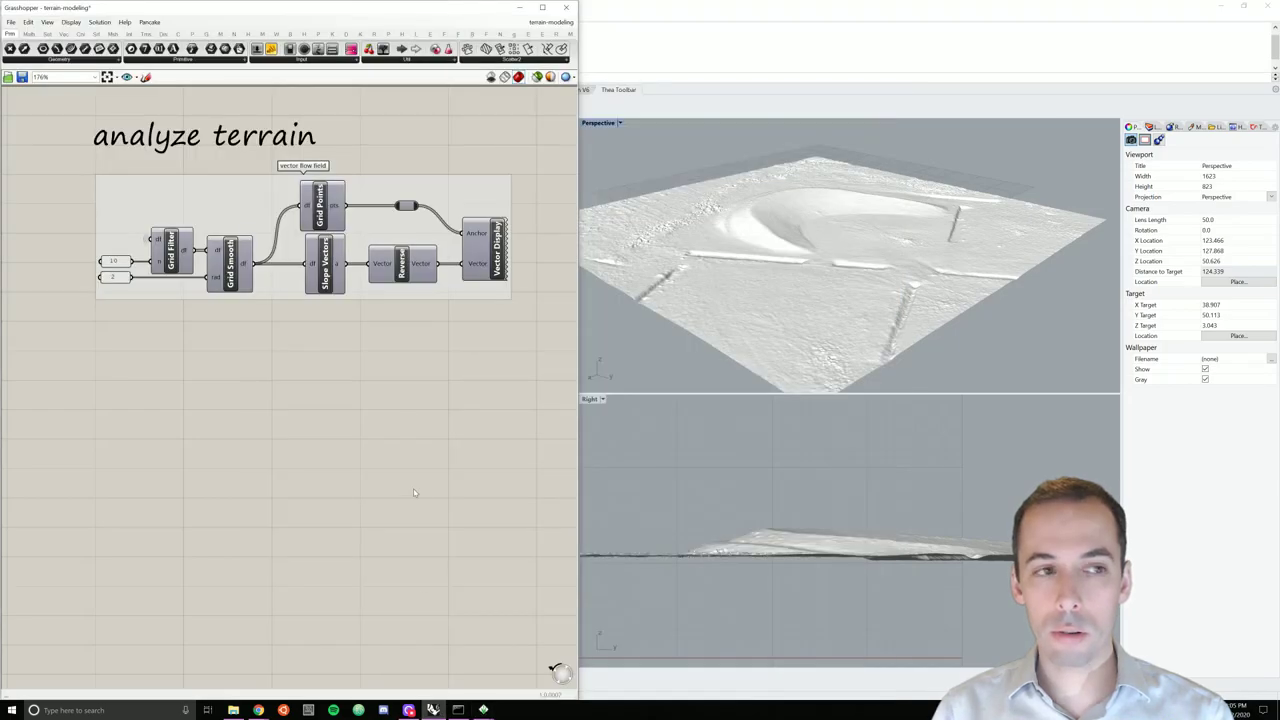
left_click(10, 22)
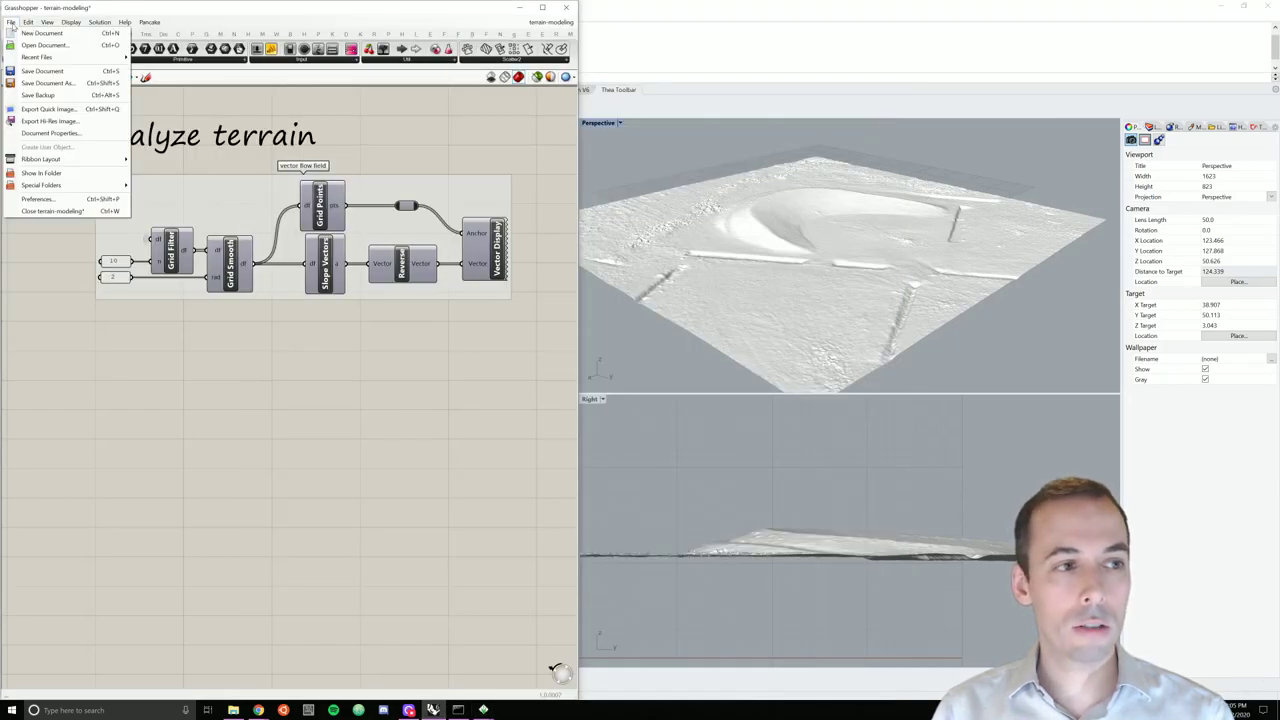
left_click(32, 33)
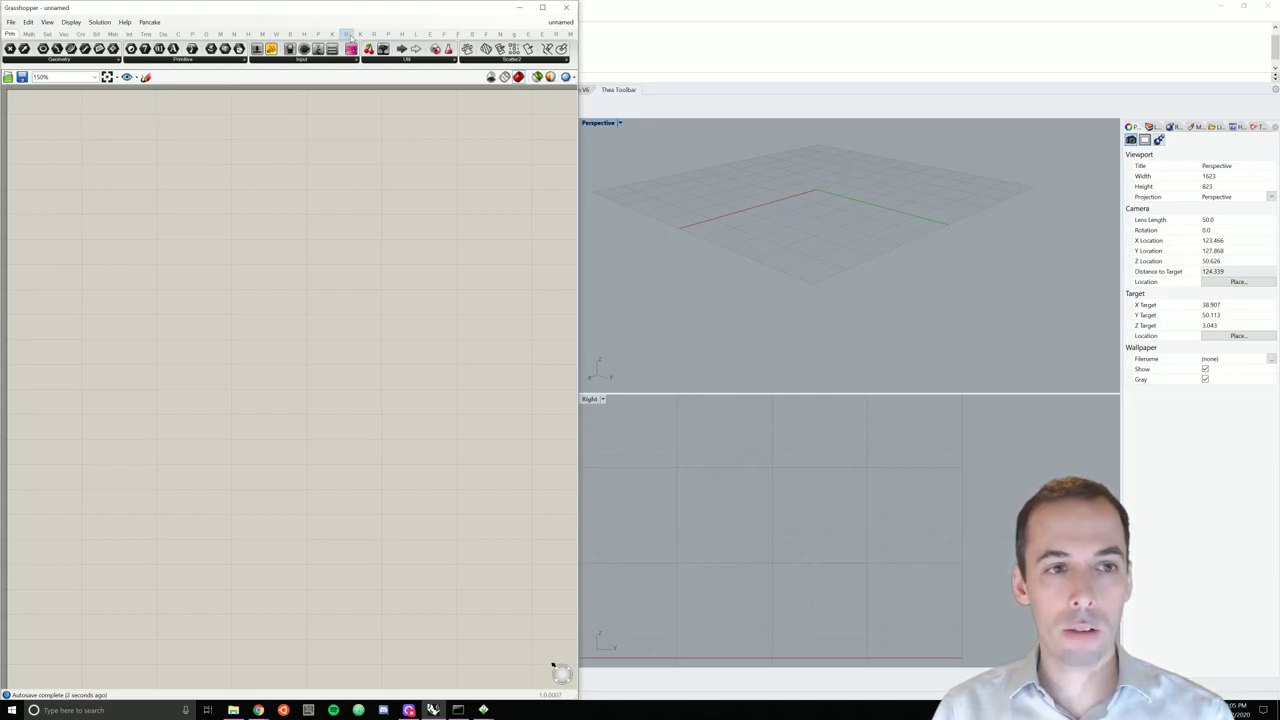
left_click(346, 34)
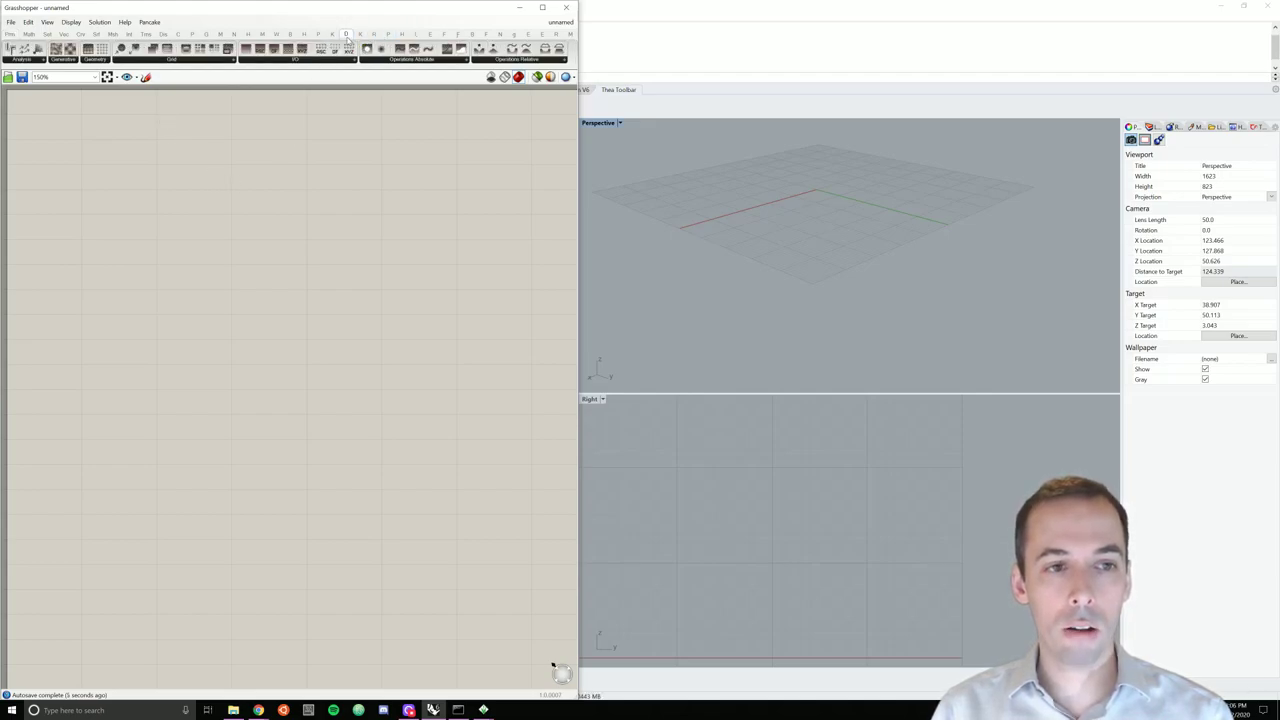
left_click(6, 21)
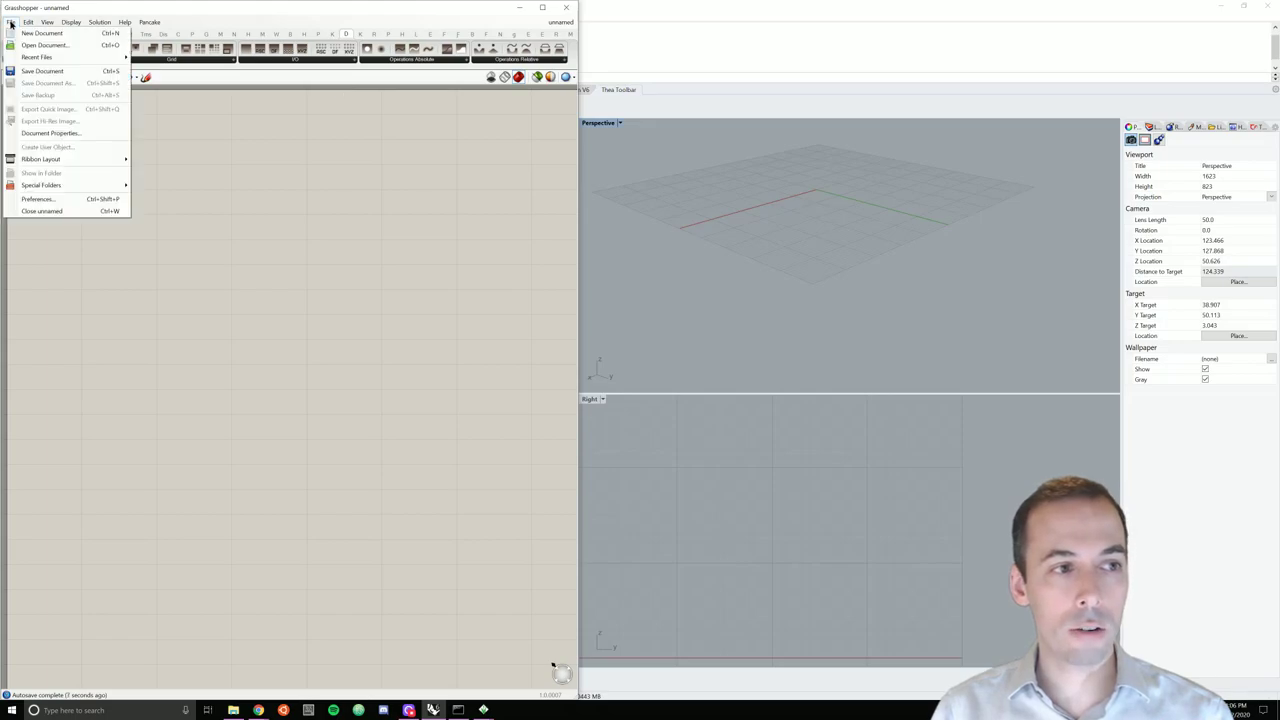
mouse_move(68, 188)
left_click(155, 187)
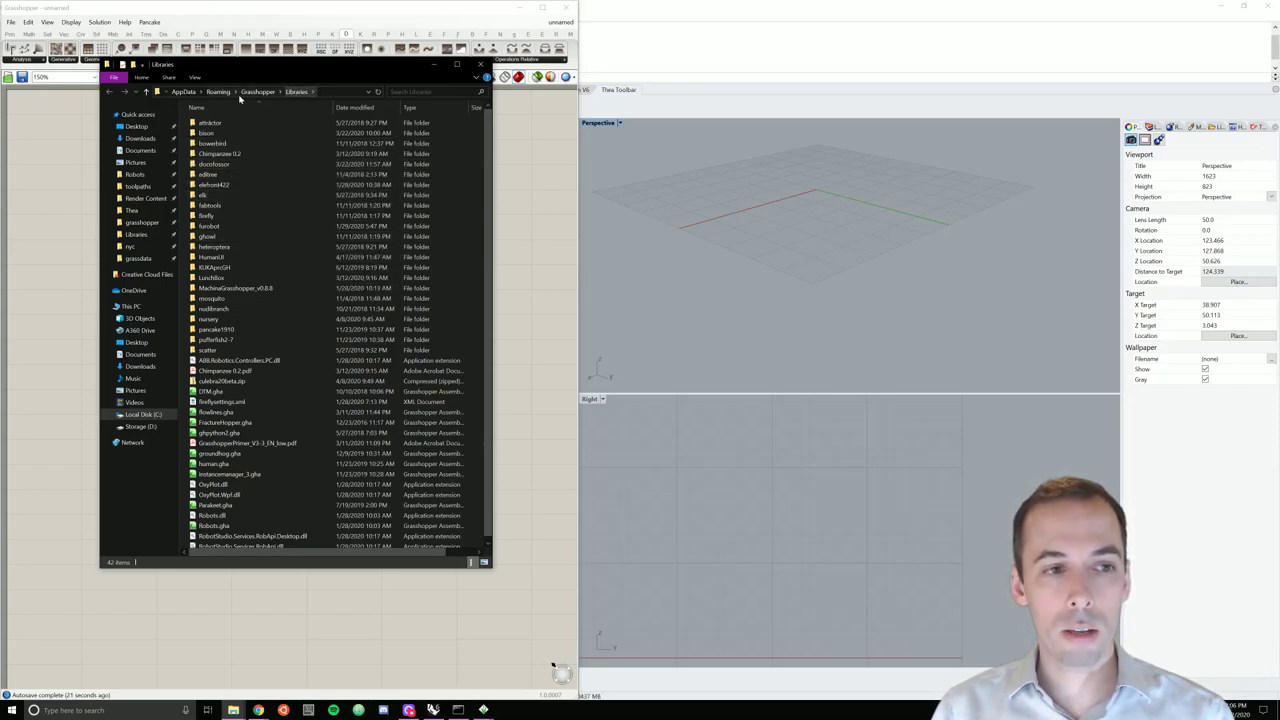
left_click(252, 164)
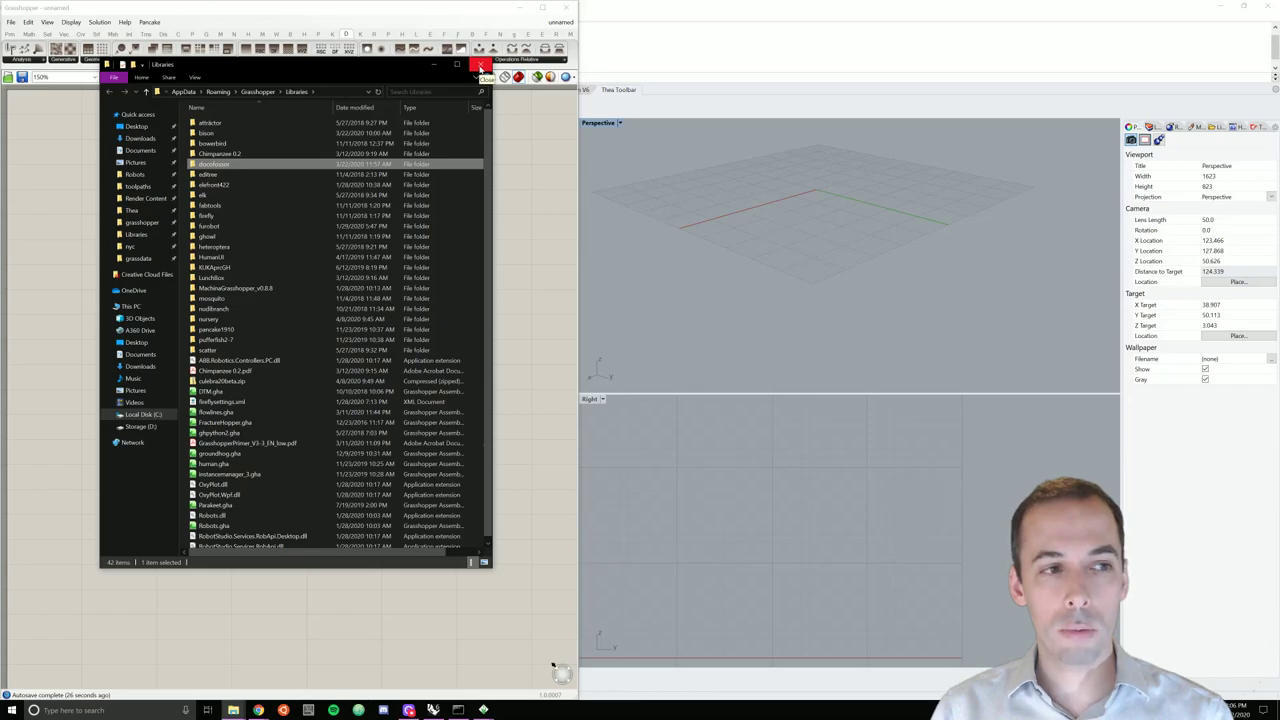
left_click(481, 68)
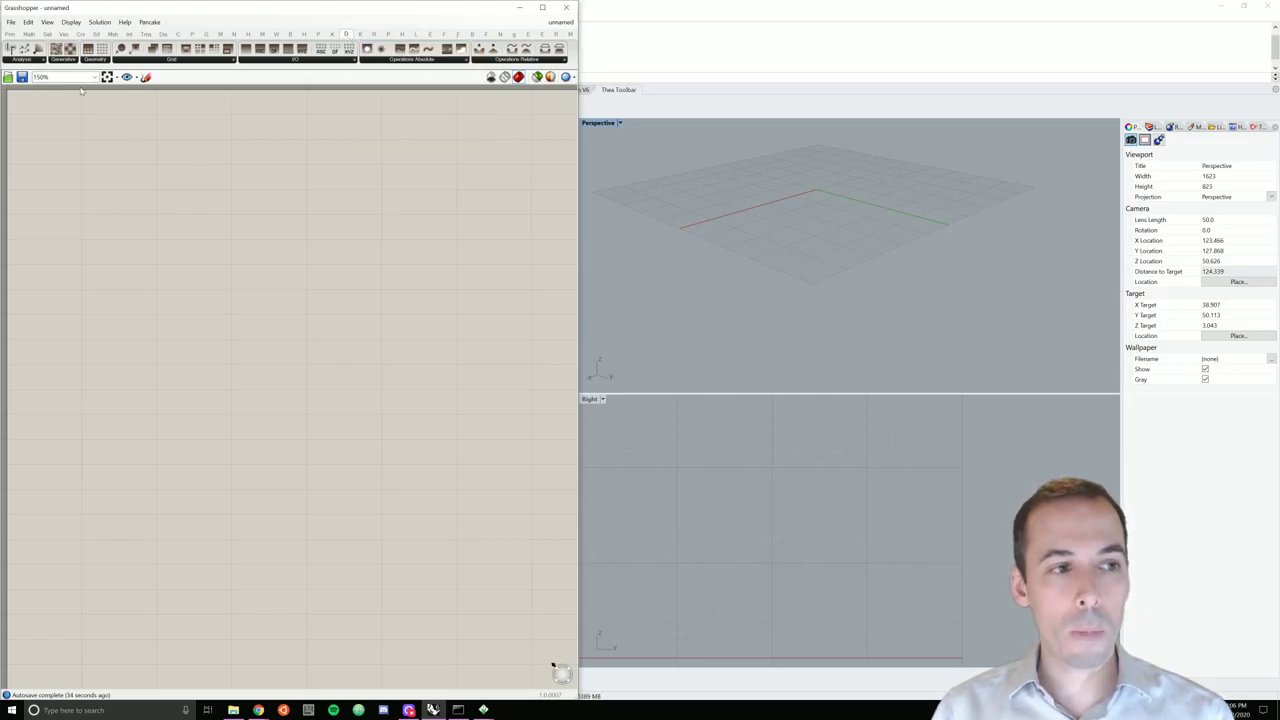
Step: Place a Docofossor Import XYZ component on the empty canvas
left_click(298, 62)
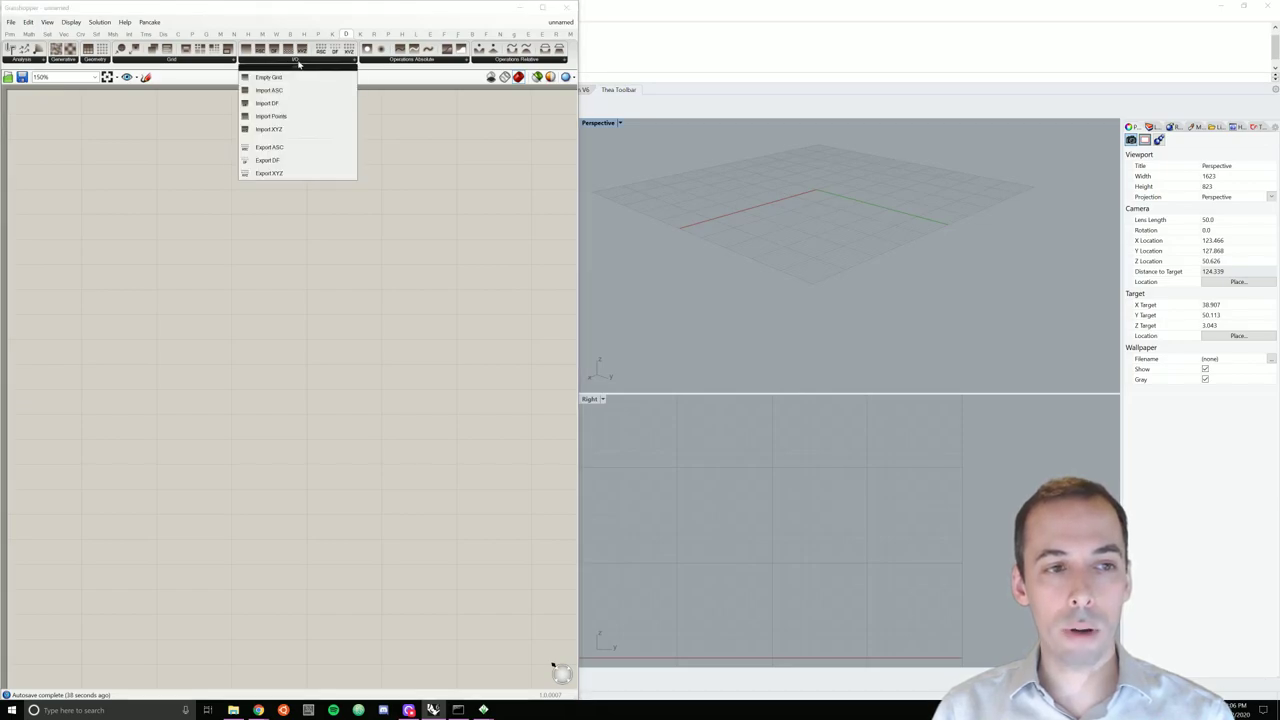
left_click(265, 130)
left_click(198, 182)
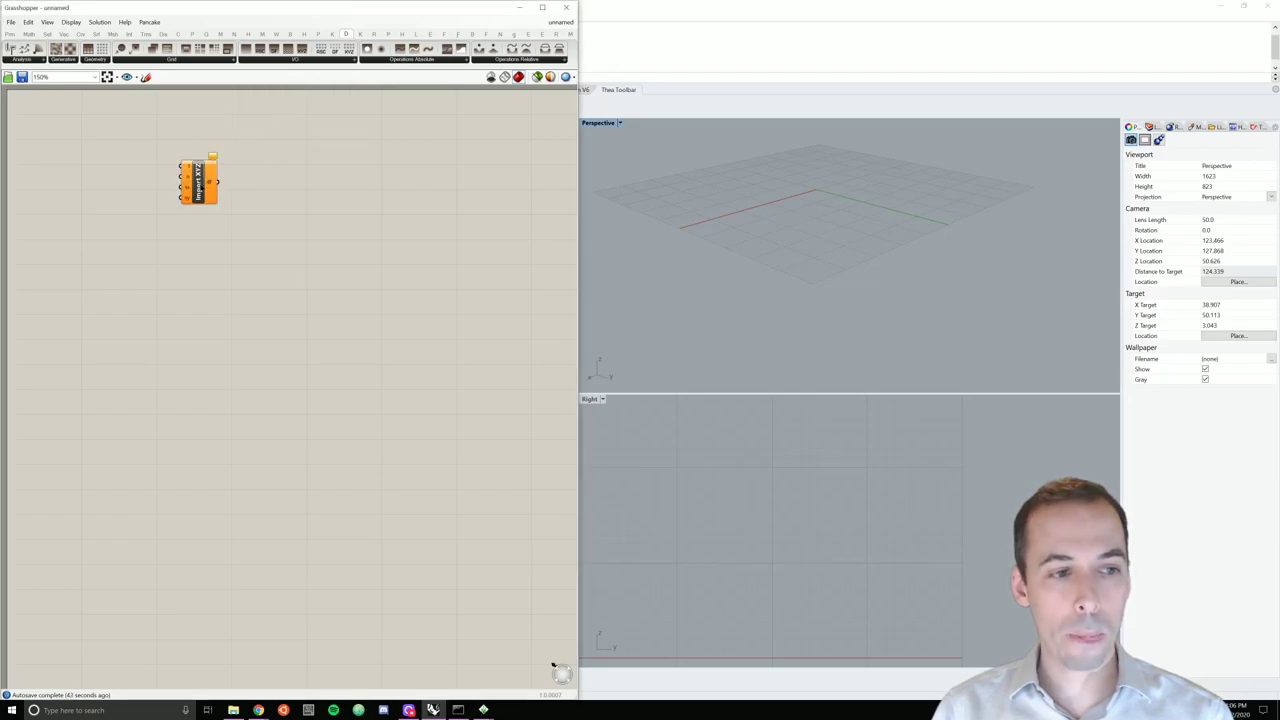
left_click_drag(198, 182, 212, 185)
left_click(182, 181)
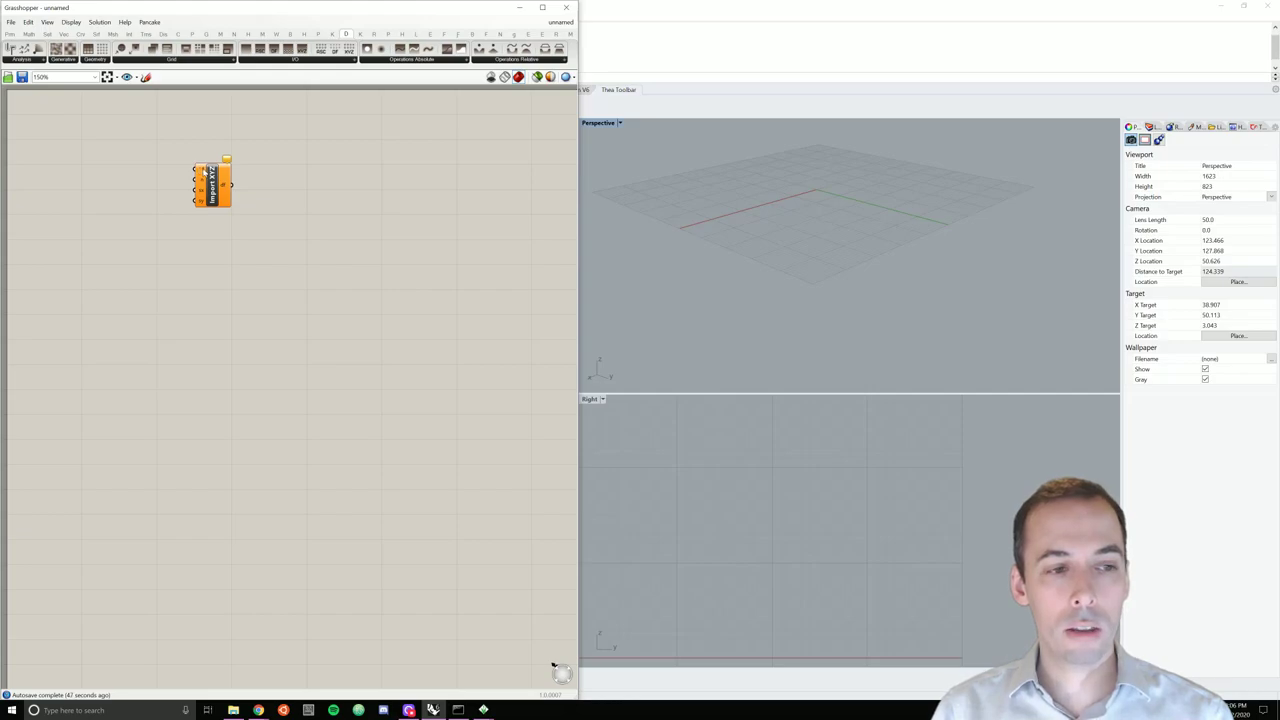
Step: Add a File Path parameter, found by searching 'file path', left of Import XYZ
mouse_move(203, 172)
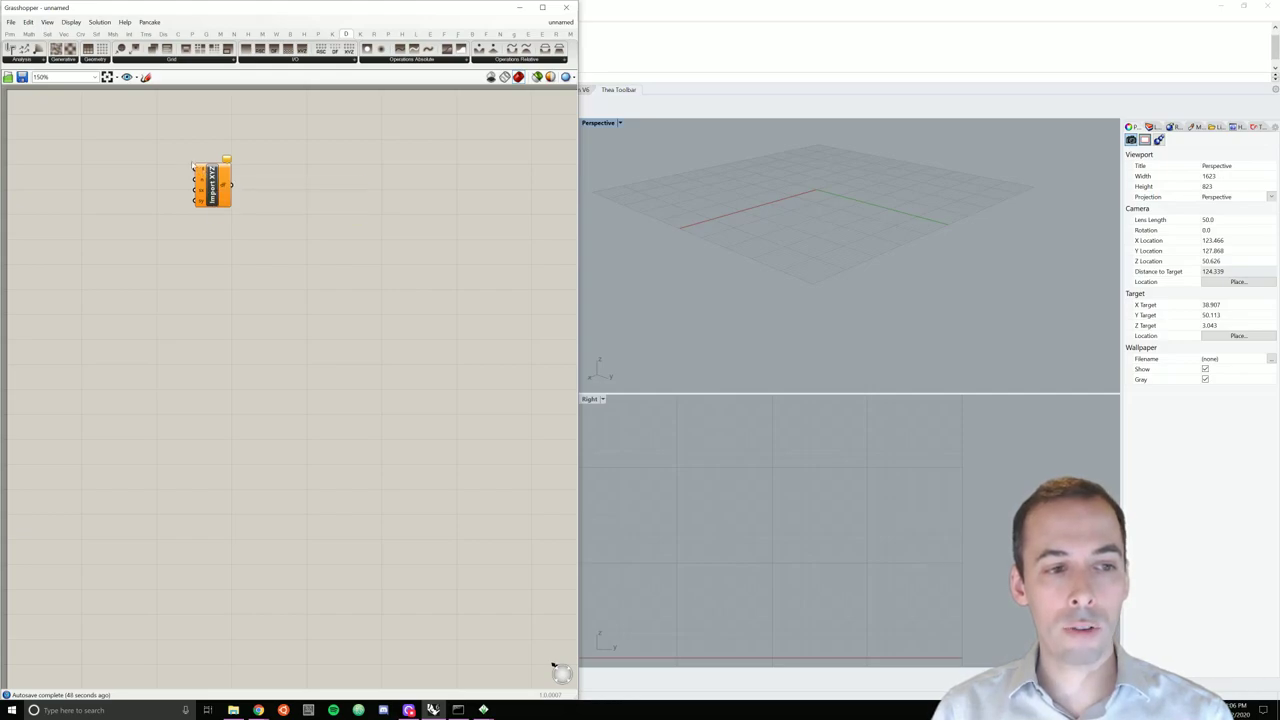
double_click(140, 163)
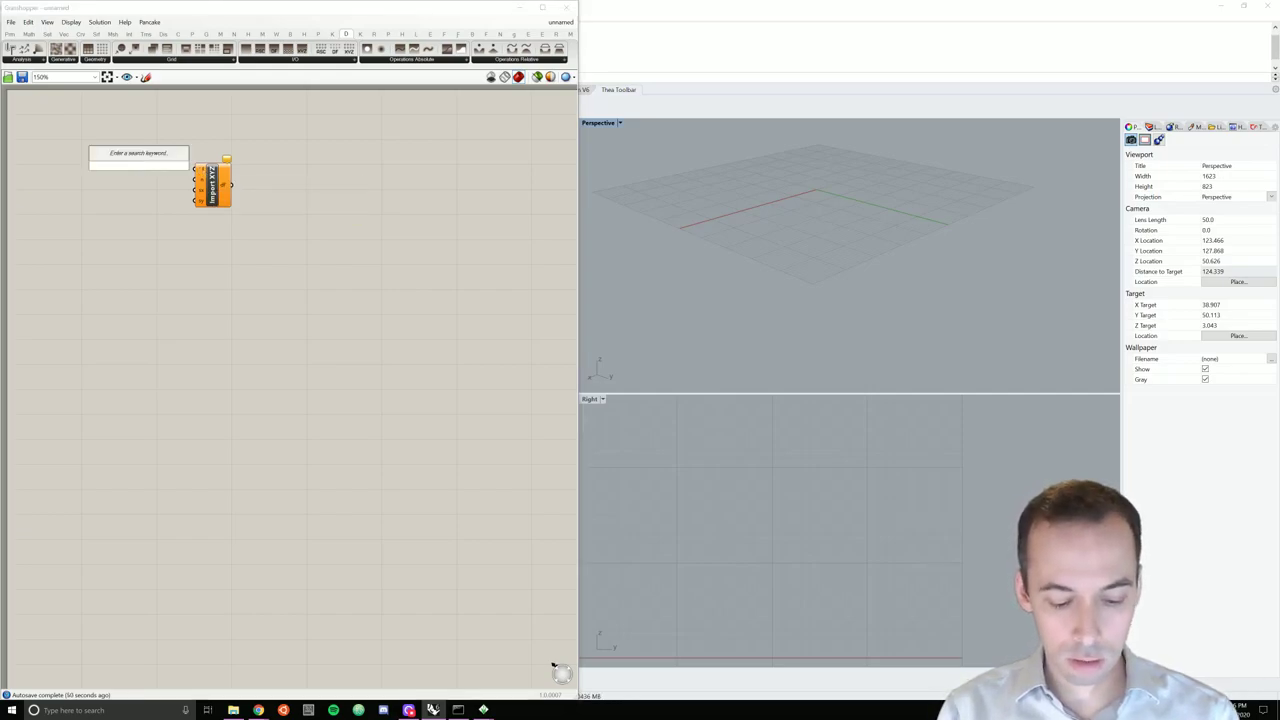
type("file")
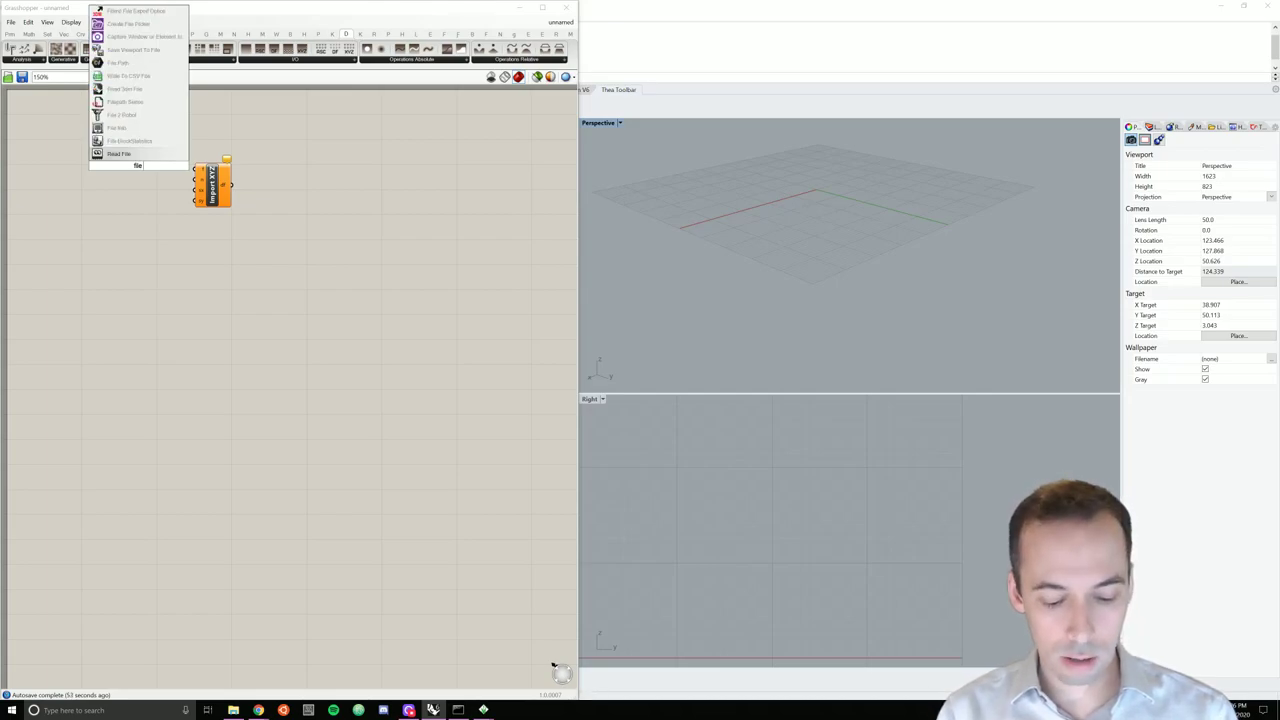
type(" path")
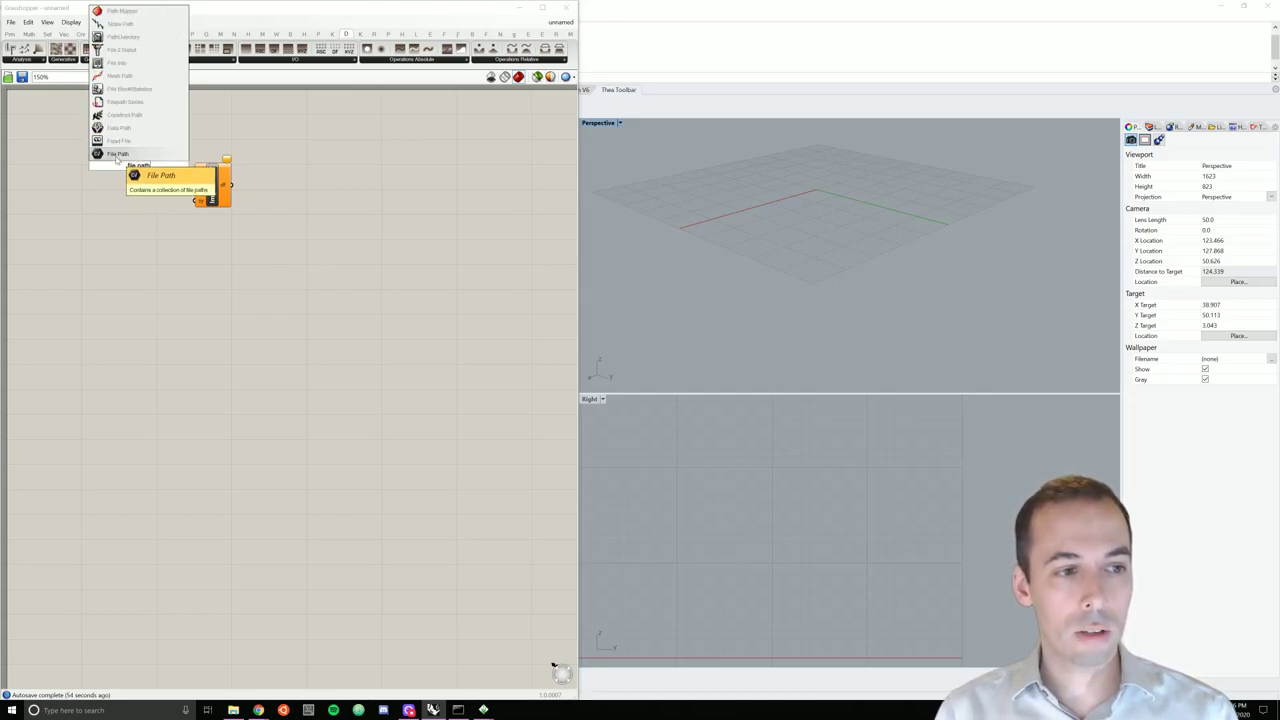
key("Return")
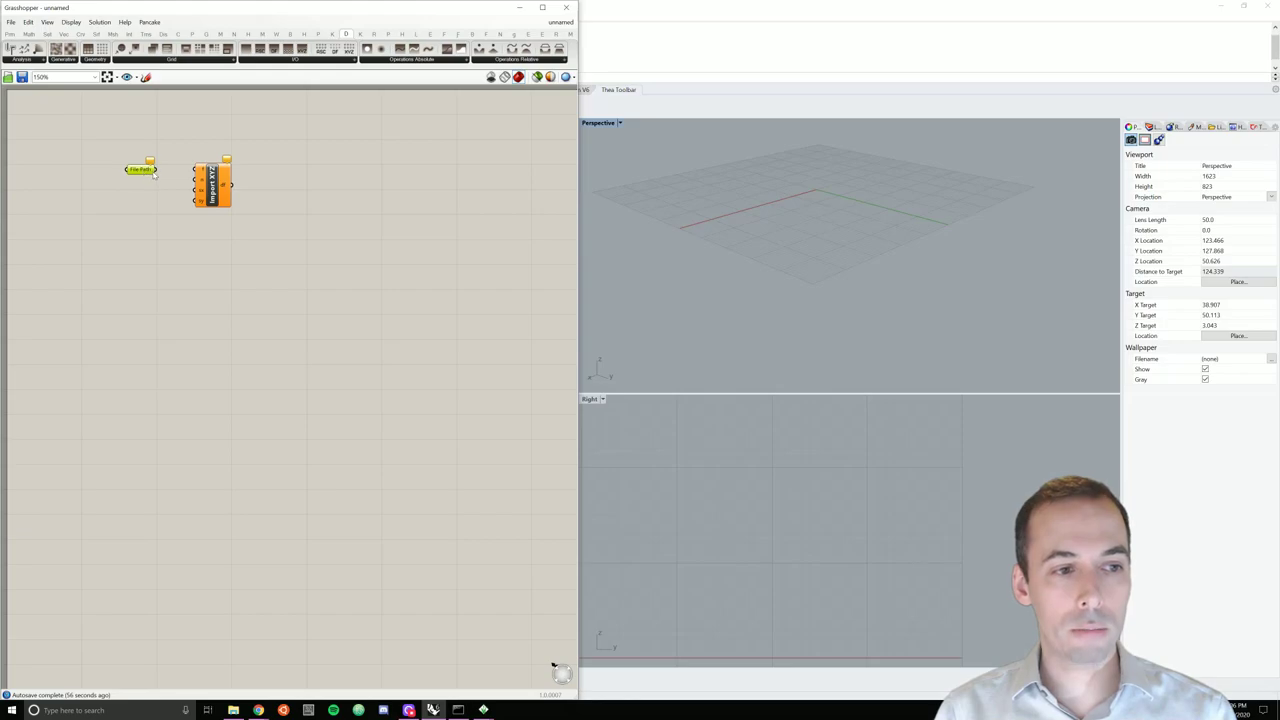
mouse_move(154, 174)
left_mouse_down()
mouse_move(200, 177)
mouse_move(145, 172)
left_mouse_up()
left_click(141, 184)
Step: Set the File Path parameter to the existing elevation.xyz file
right_click(146, 172)
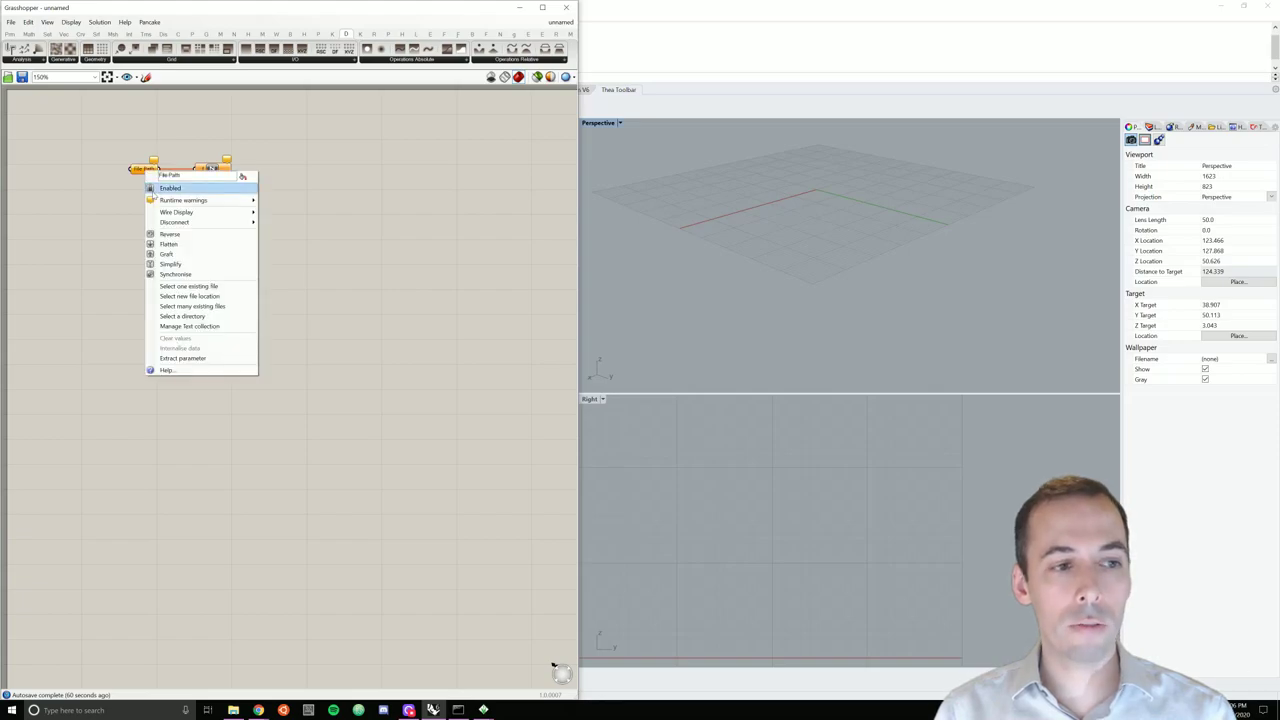
left_click(210, 291)
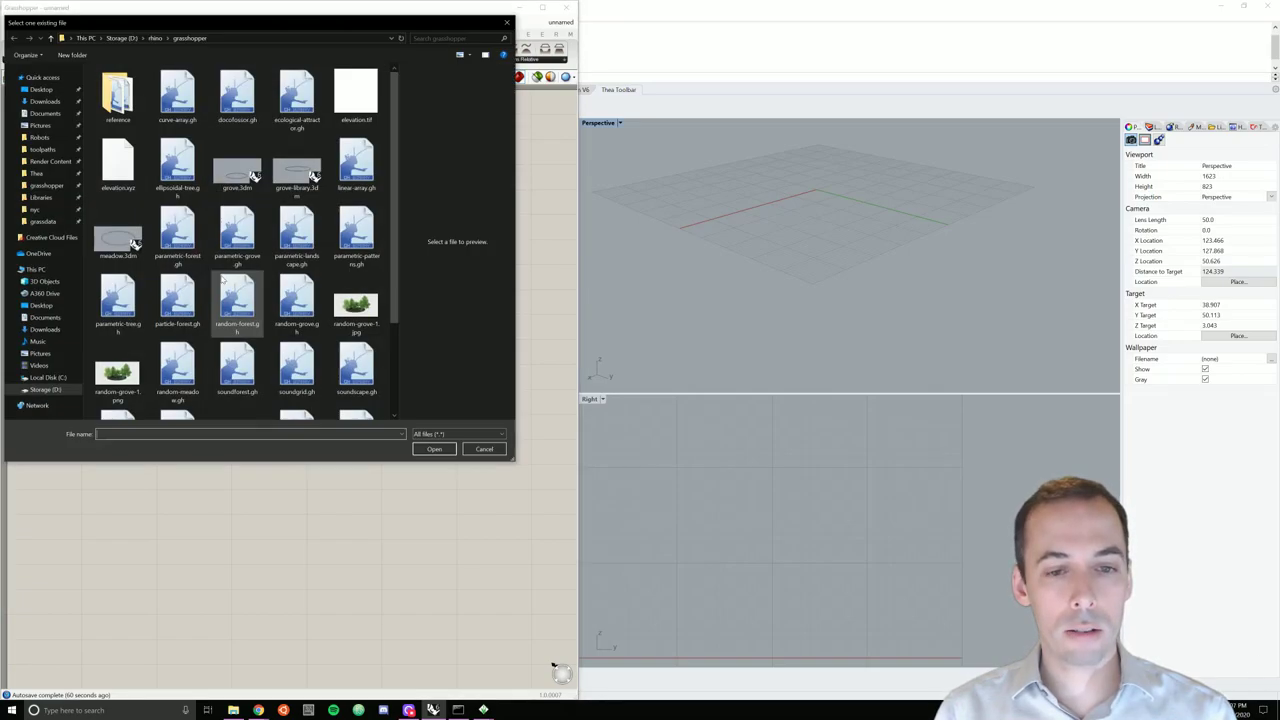
left_click(119, 163)
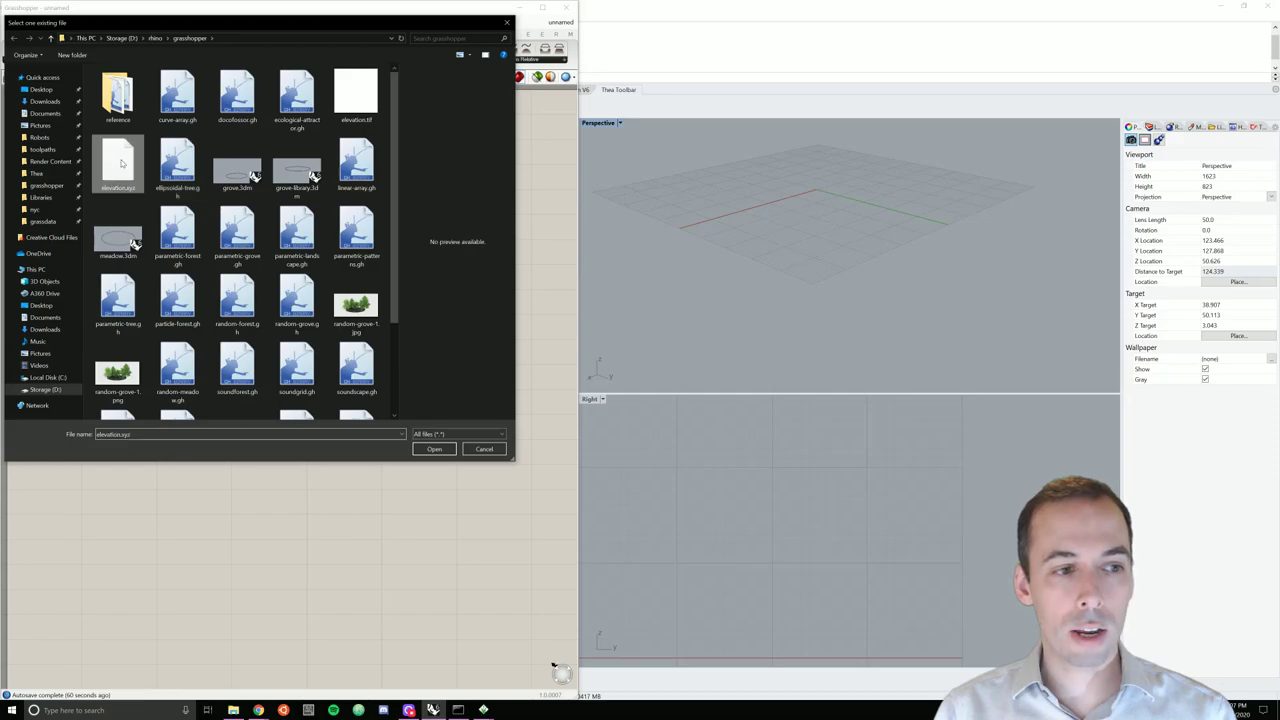
double_click(119, 163)
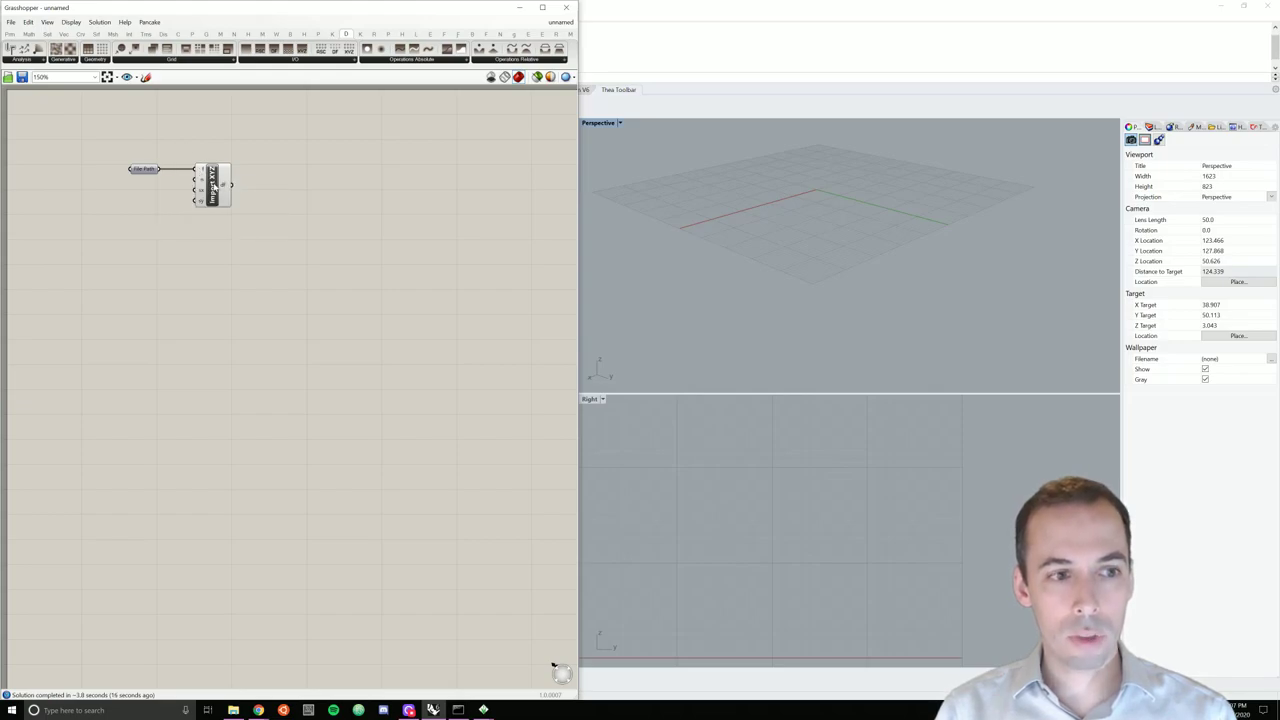
Step: Check the 791238 imported elevation values, then open the Docofossor Geometry component list
mouse_move(227, 186)
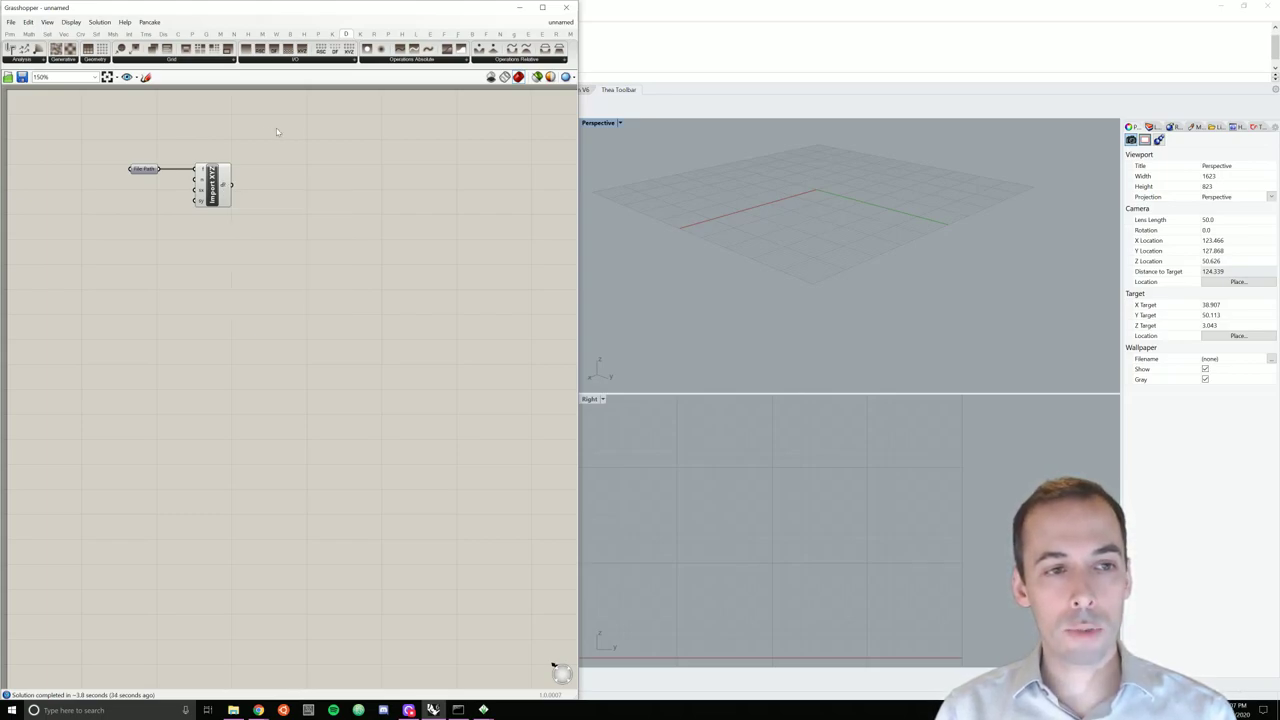
left_click(450, 60)
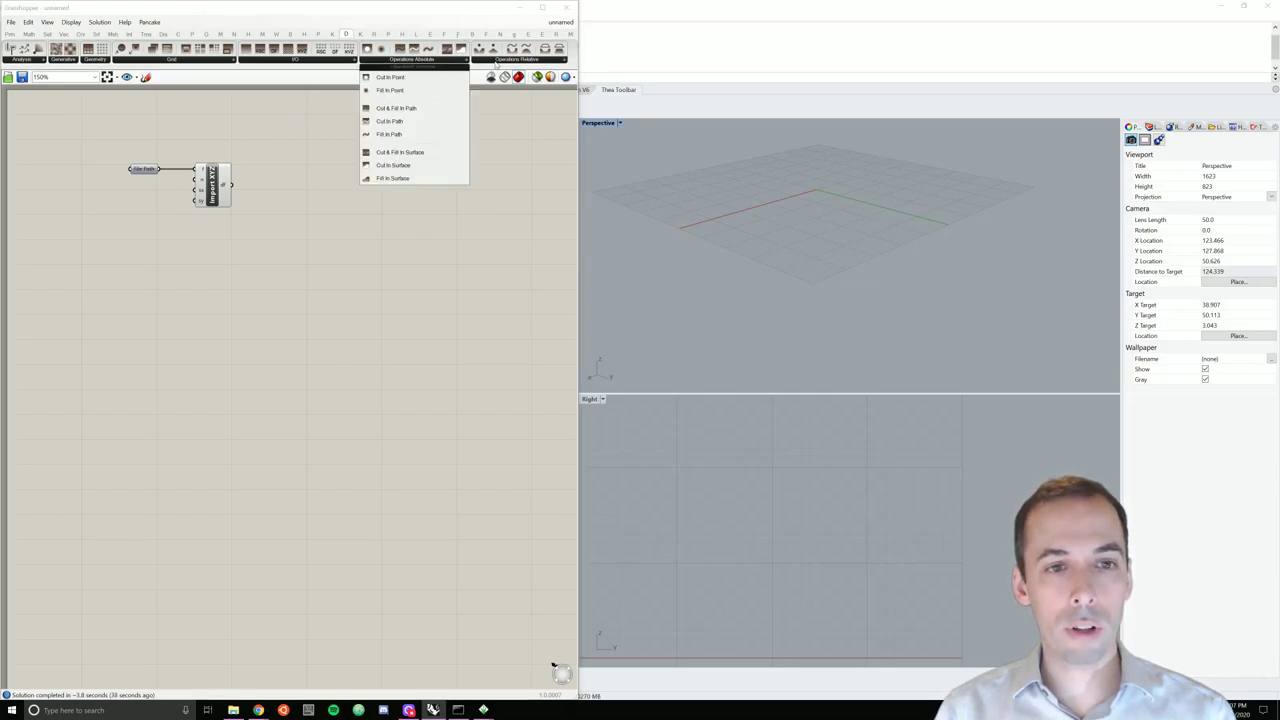
left_click(319, 198)
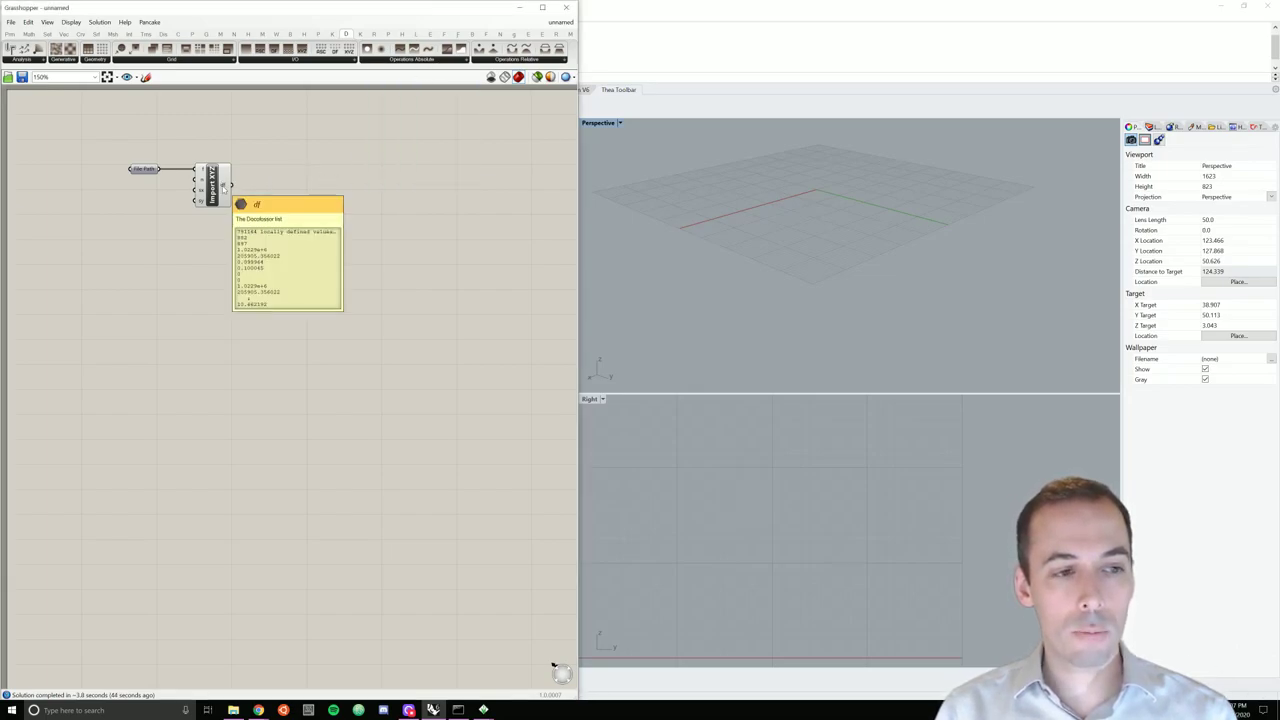
left_click(96, 60)
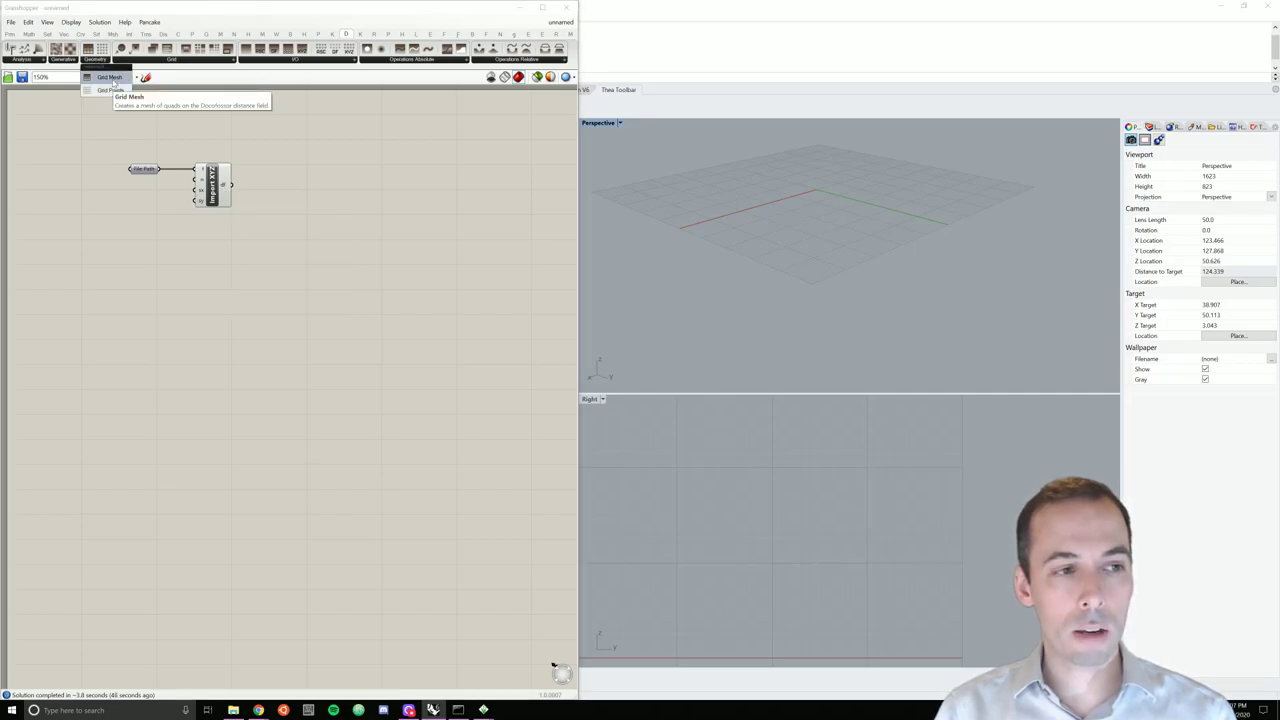
Step: Place a Grid Mesh component and wire Import XYZ's df output into it
left_click(115, 83)
left_click(297, 186)
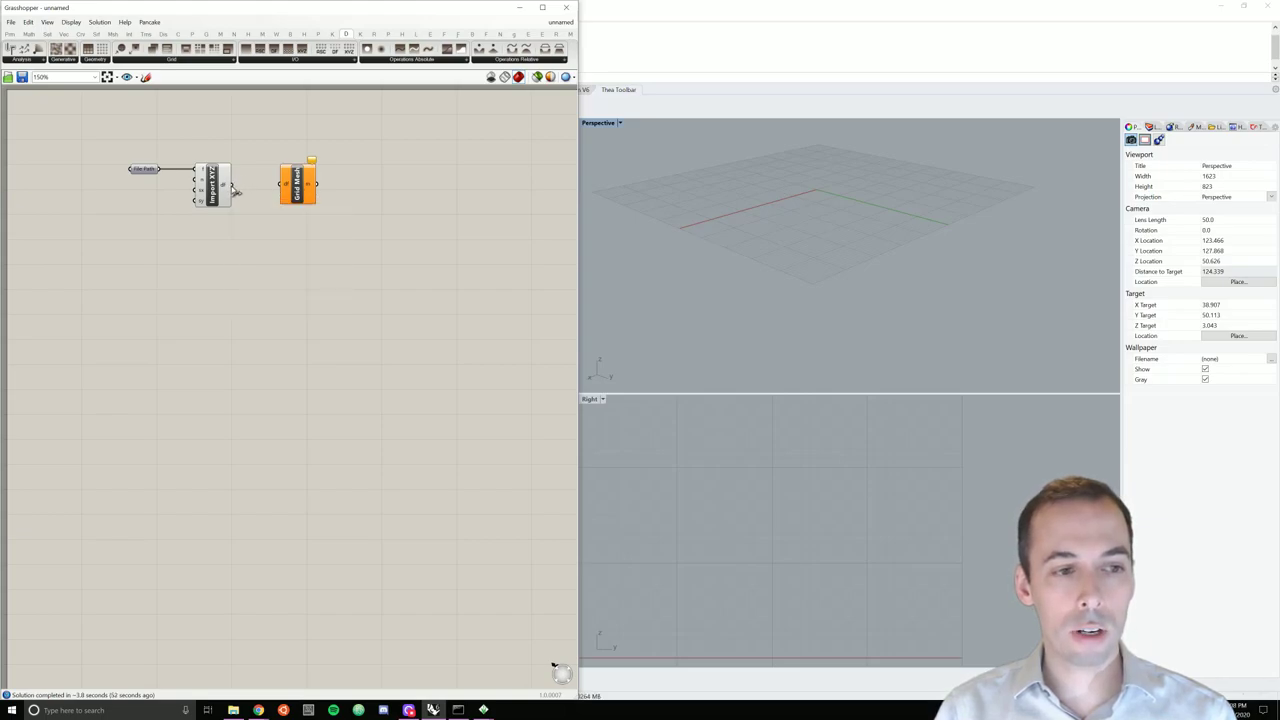
left_click_drag(233, 188, 296, 188)
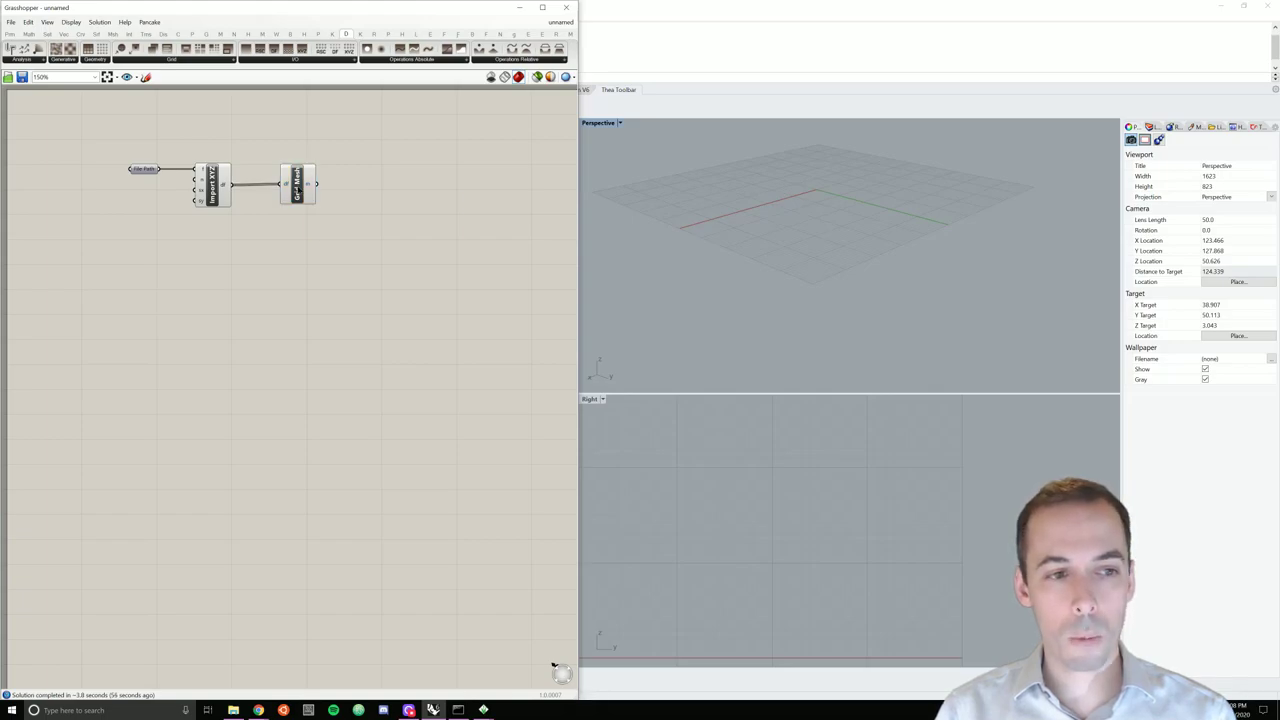
left_click(299, 188)
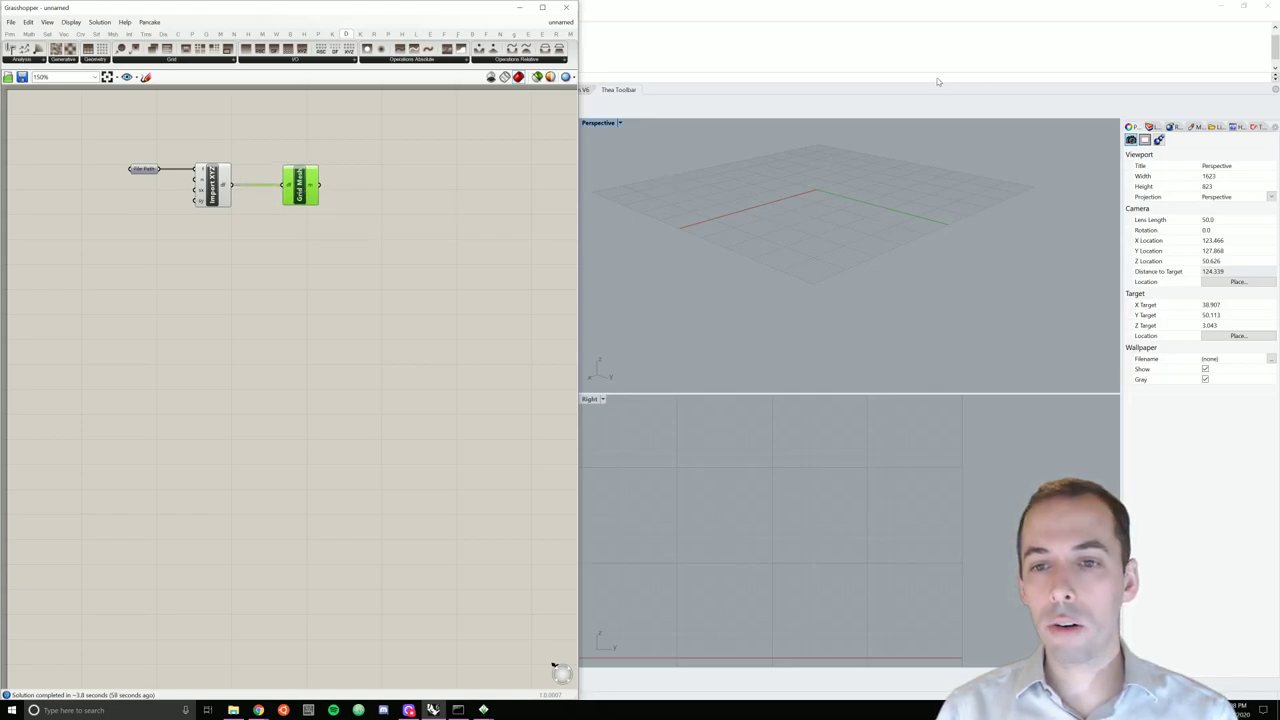
Step: Zoom the Rhino viewports to fit the terrain mesh and tilt the Perspective view closer
middle_click(790, 230)
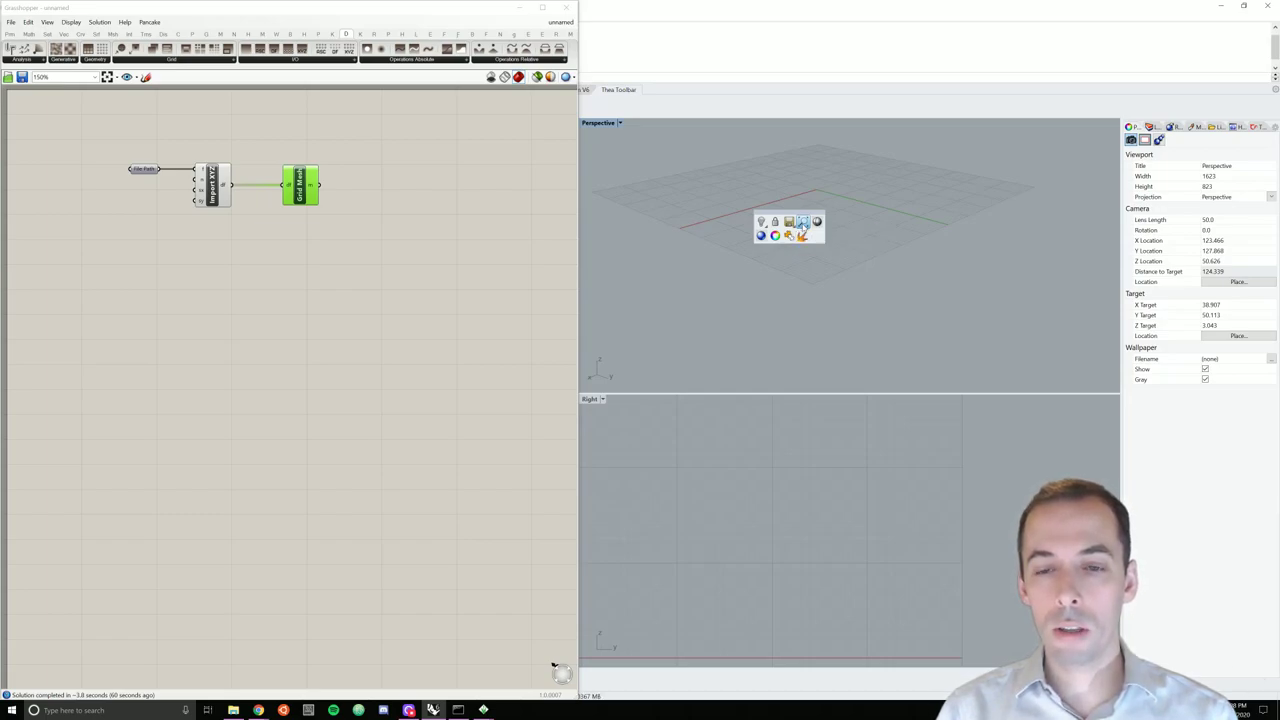
left_click(803, 224)
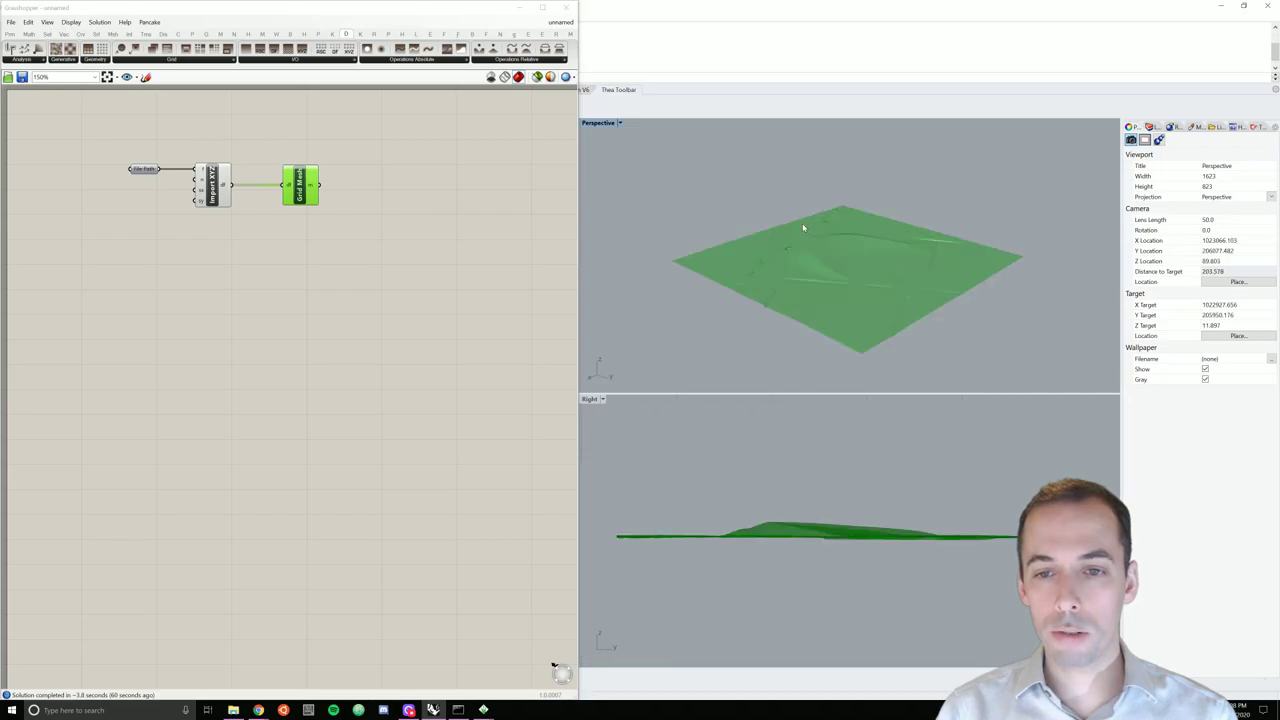
right_click_drag(920, 192, 901, 265)
scroll(870, 270, "up", 5)
scroll(870, 270, "down", 4)
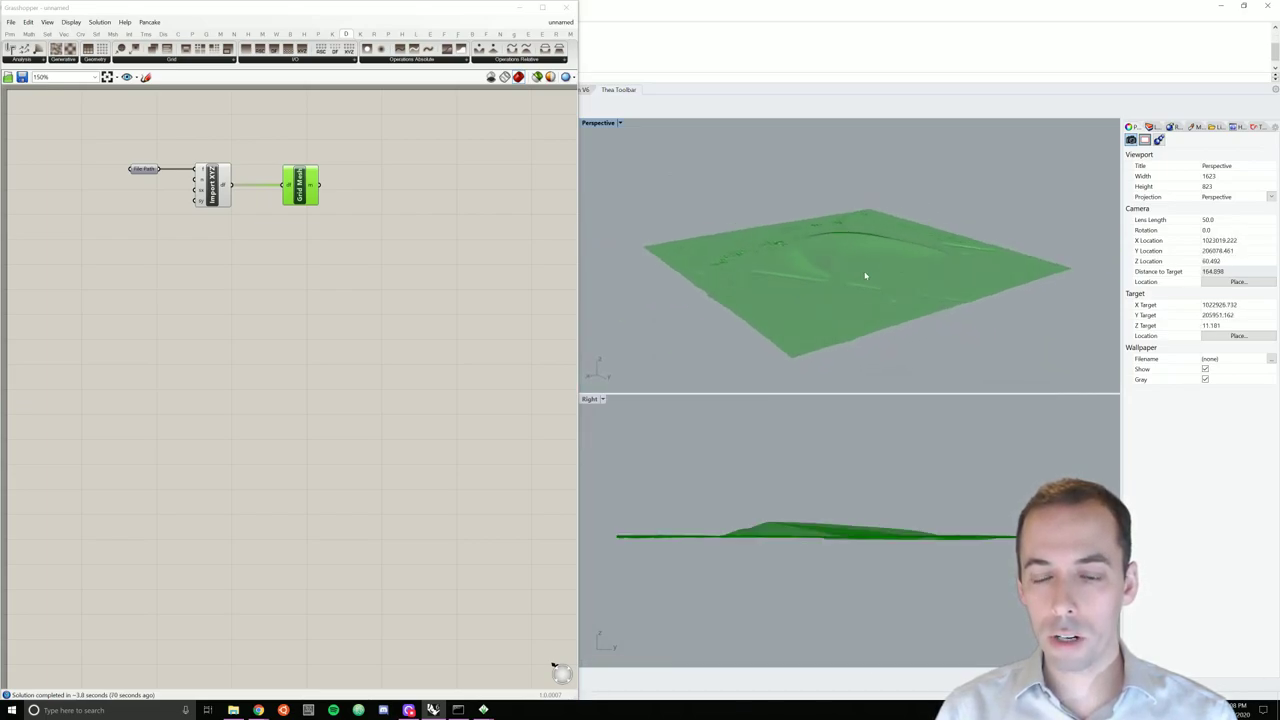
scroll(850, 296, "up", 2)
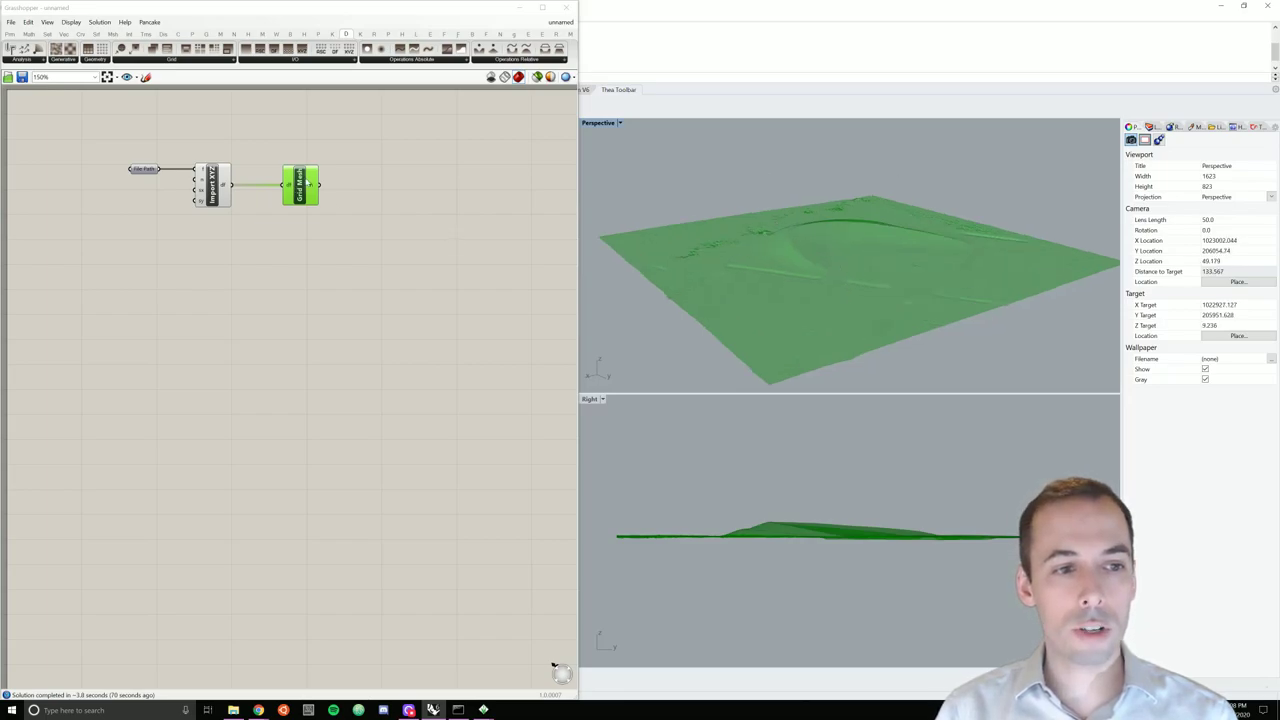
Step: Move the Grid Mesh component further right on the canvas
left_click_drag(308, 183, 377, 184)
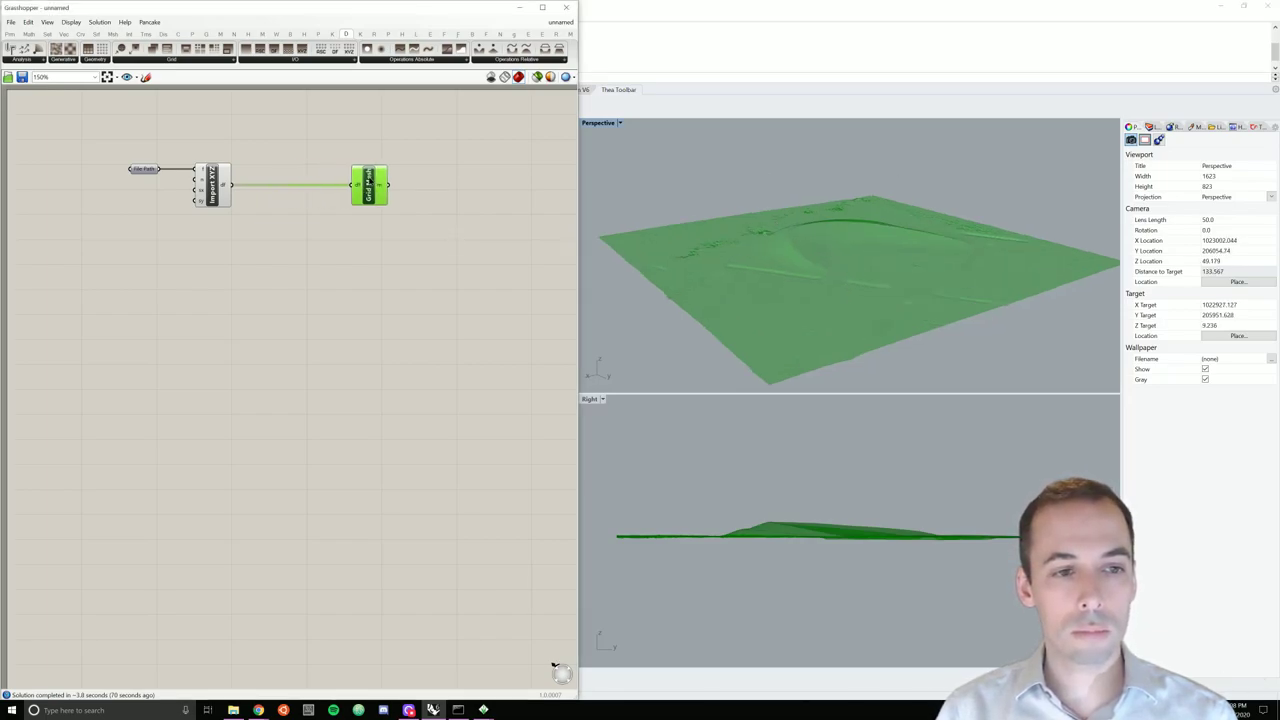
left_click(345, 229)
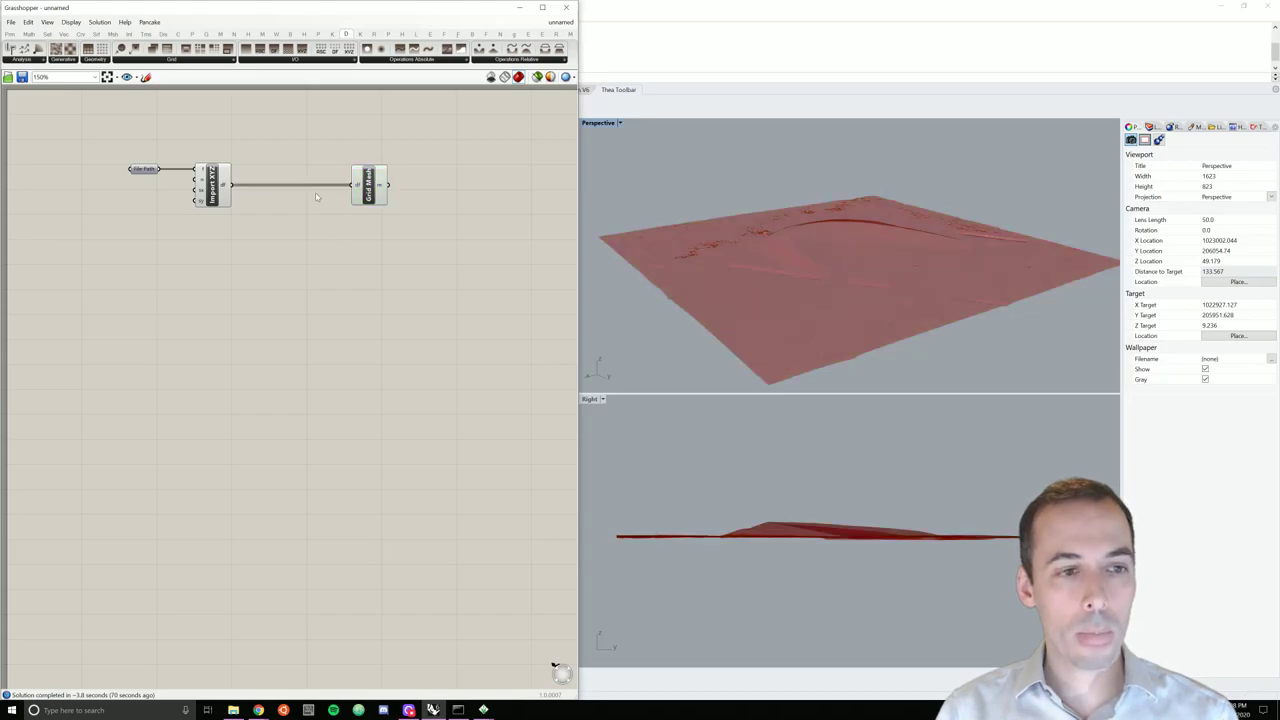
left_click(172, 60)
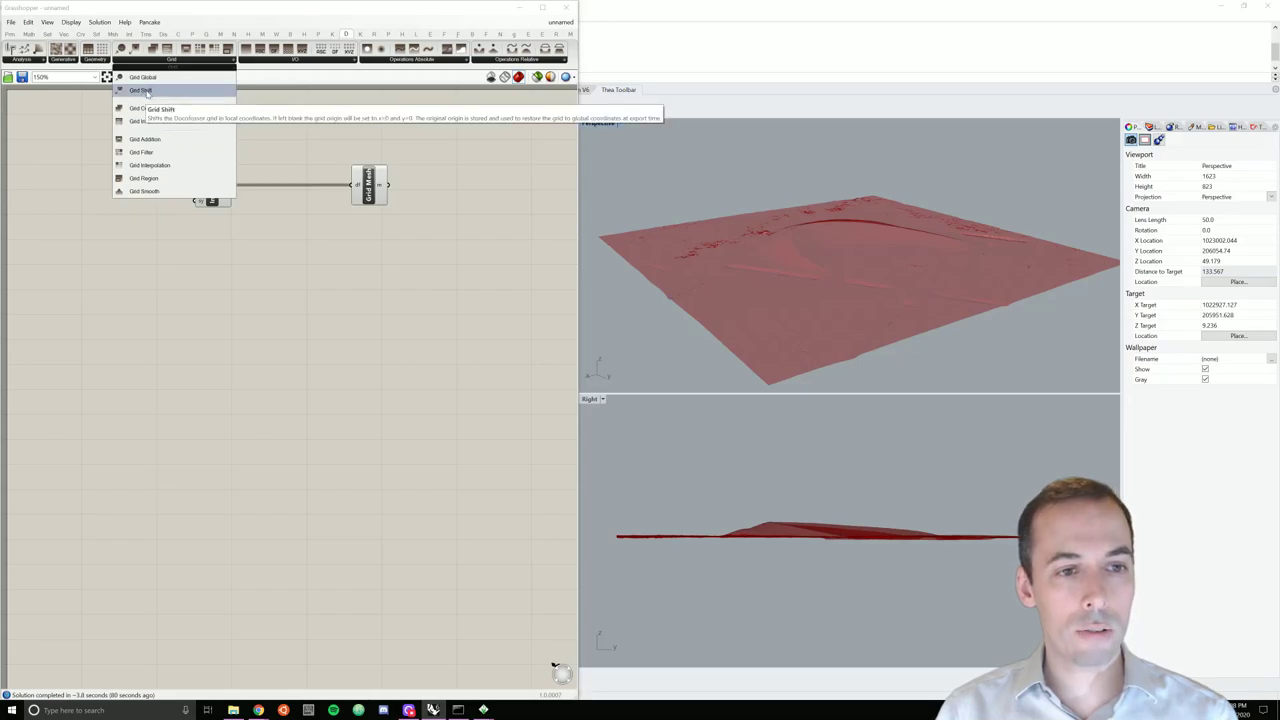
Step: Insert Grid Shift between Import XYZ and Grid Mesh and wire all three together
left_click_drag(147, 93, 288, 205)
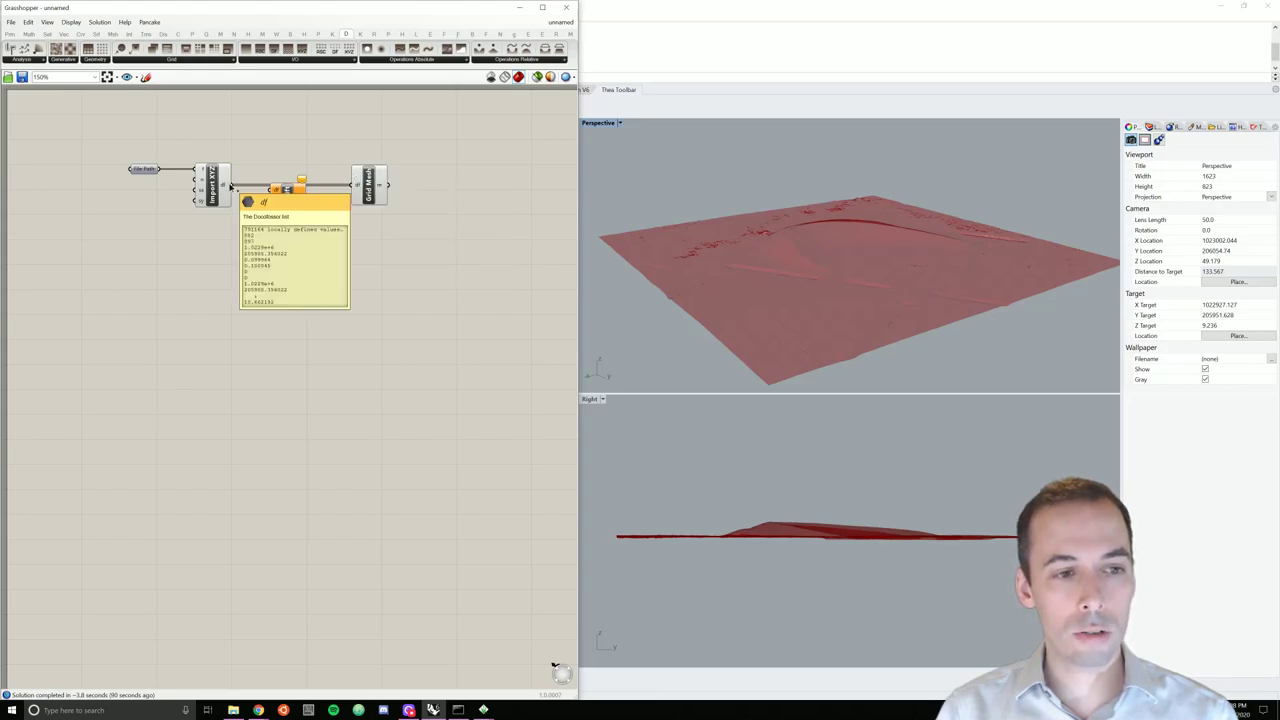
left_click_drag(231, 186, 371, 204)
left_click(370, 200)
Step: Zoom all viewports to the shifted terrain and orbit around it
middle_click(673, 203)
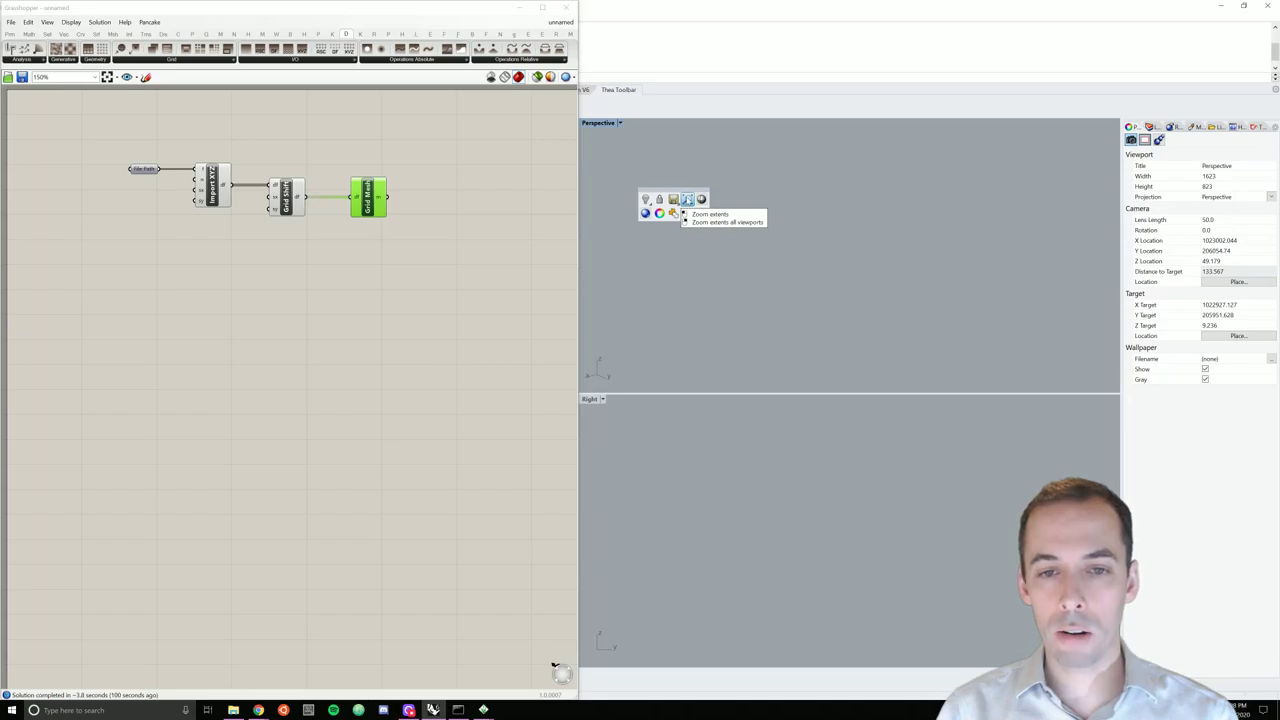
right_click(687, 200)
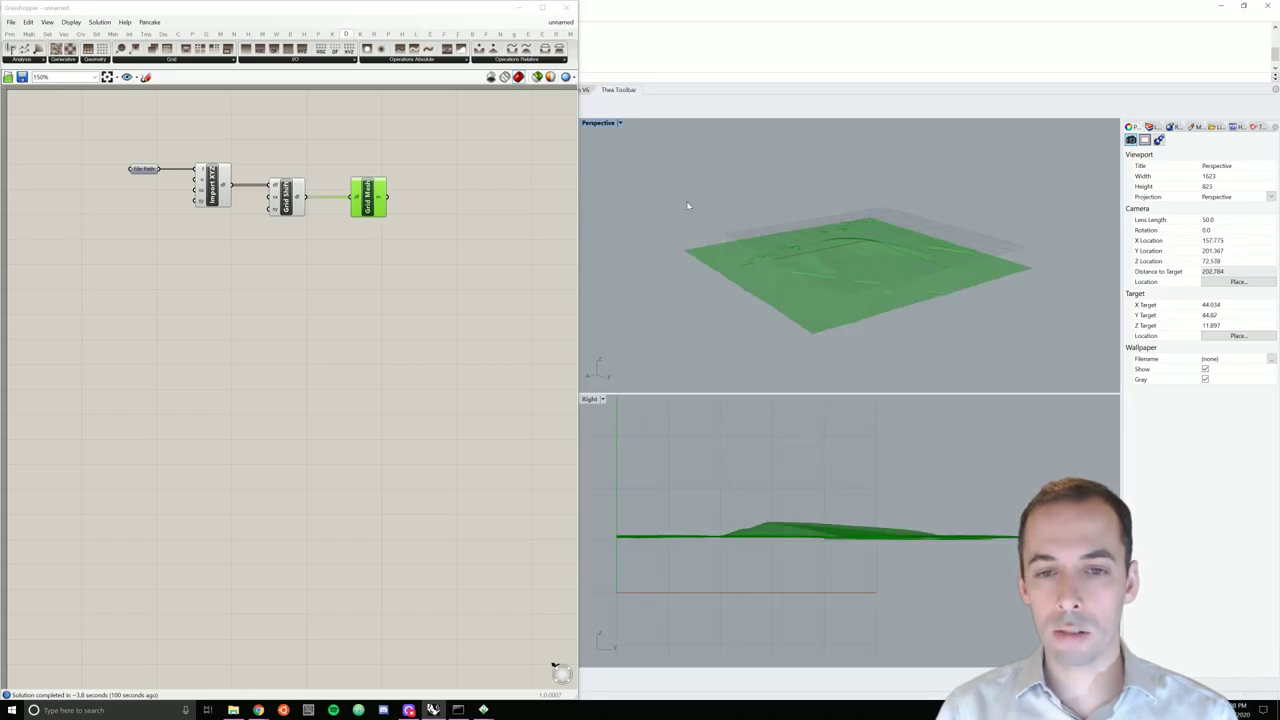
right_click_drag(866, 309, 851, 284)
scroll(872, 280, "up", 2)
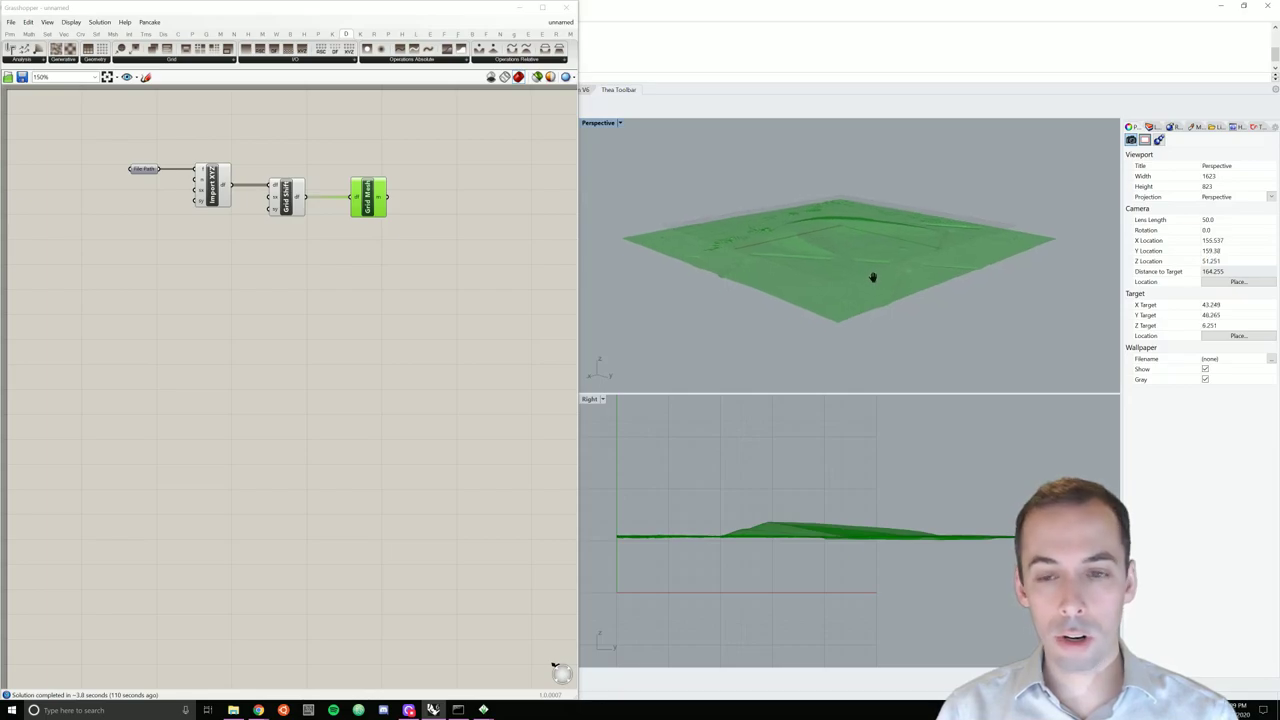
right_click_drag(868, 274, 867, 280)
left_click(475, 277)
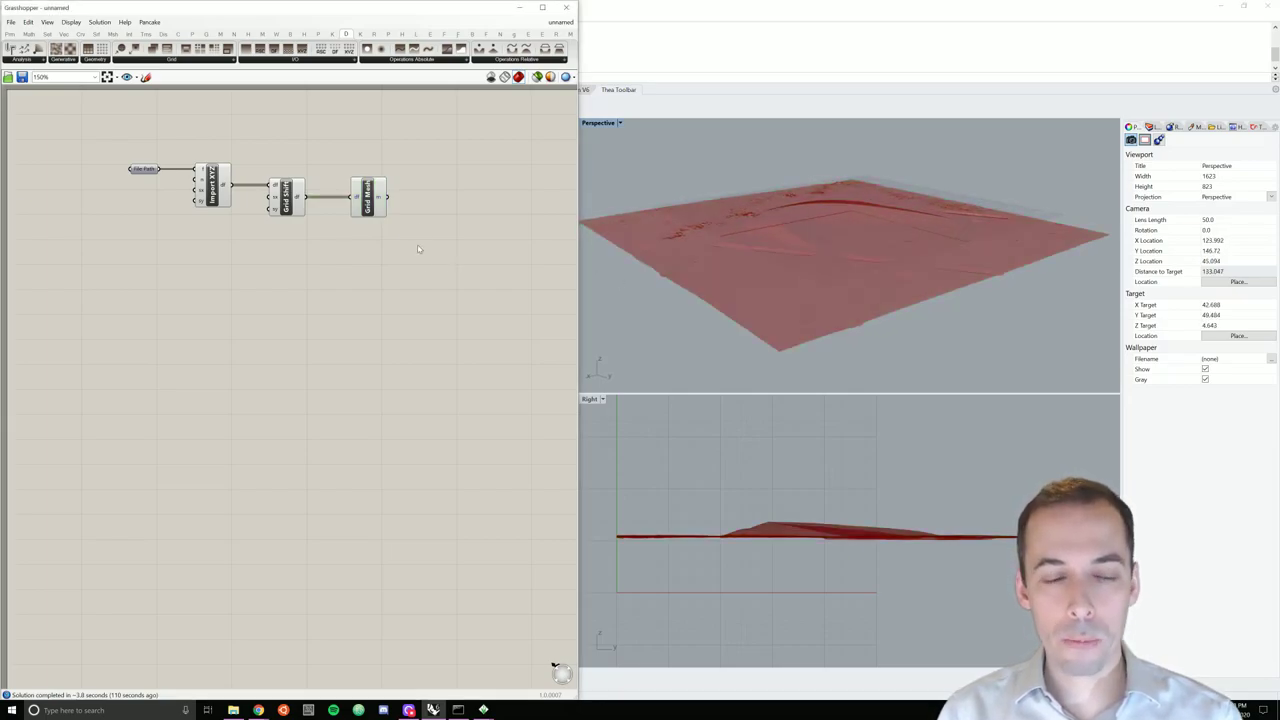
Step: Add a Custom Preview component fed by the Grid Mesh output
double_click(433, 196)
type("cu")
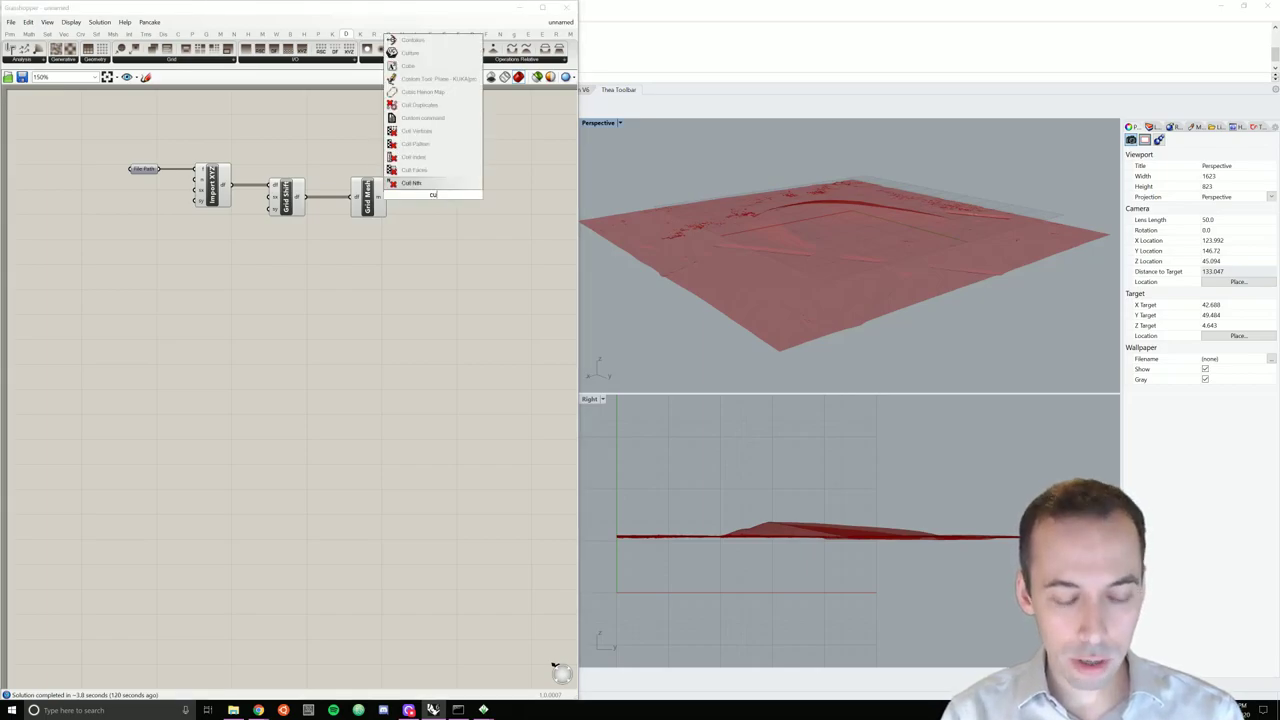
type("stom pr")
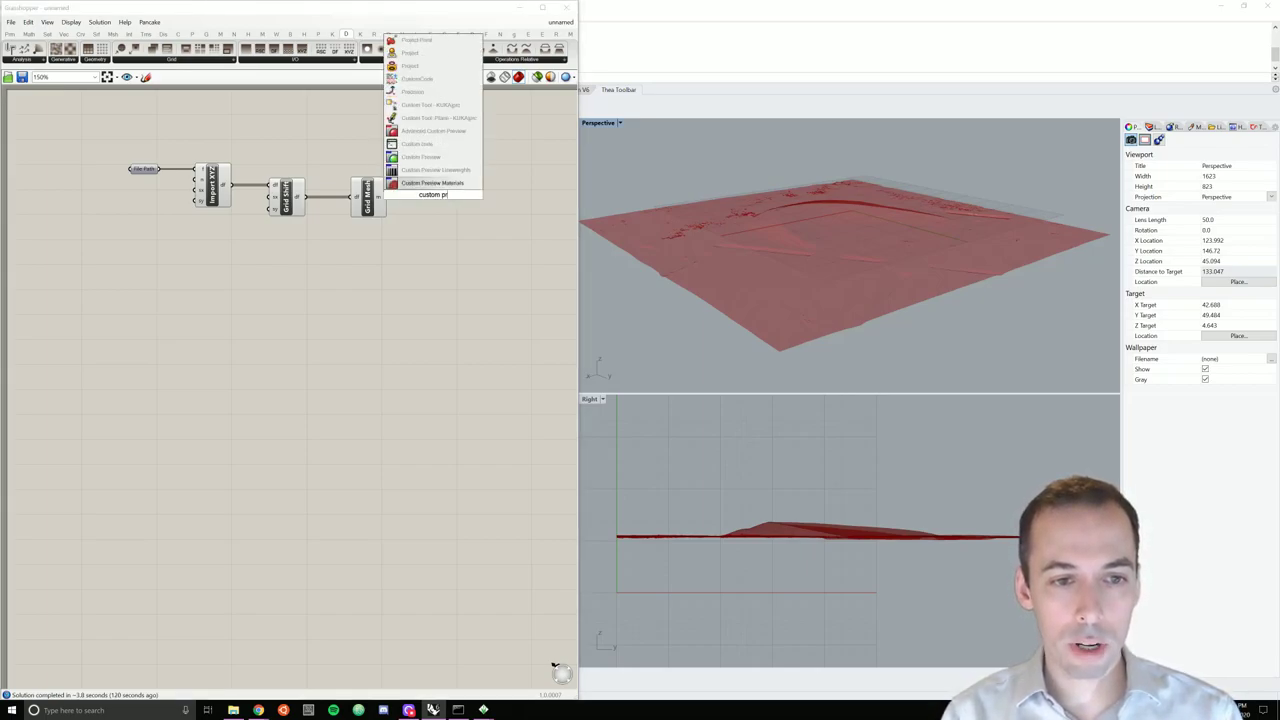
key("Return")
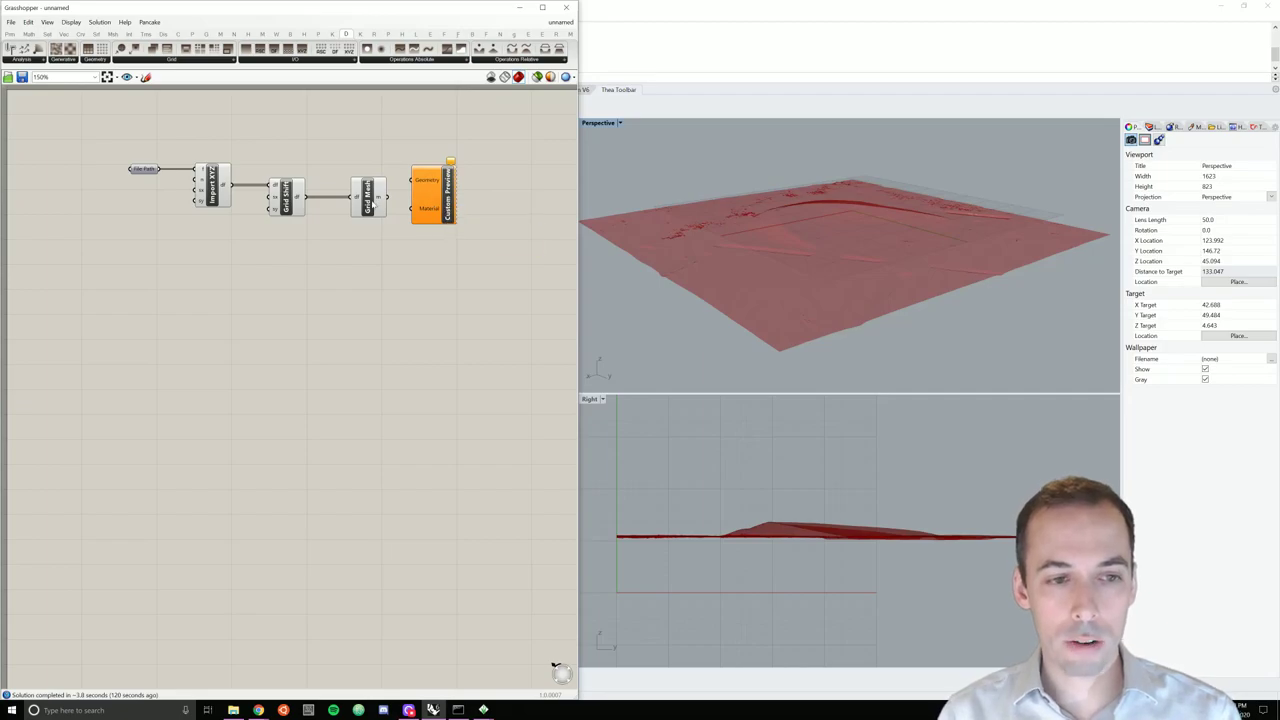
left_click_drag(385, 196, 466, 207)
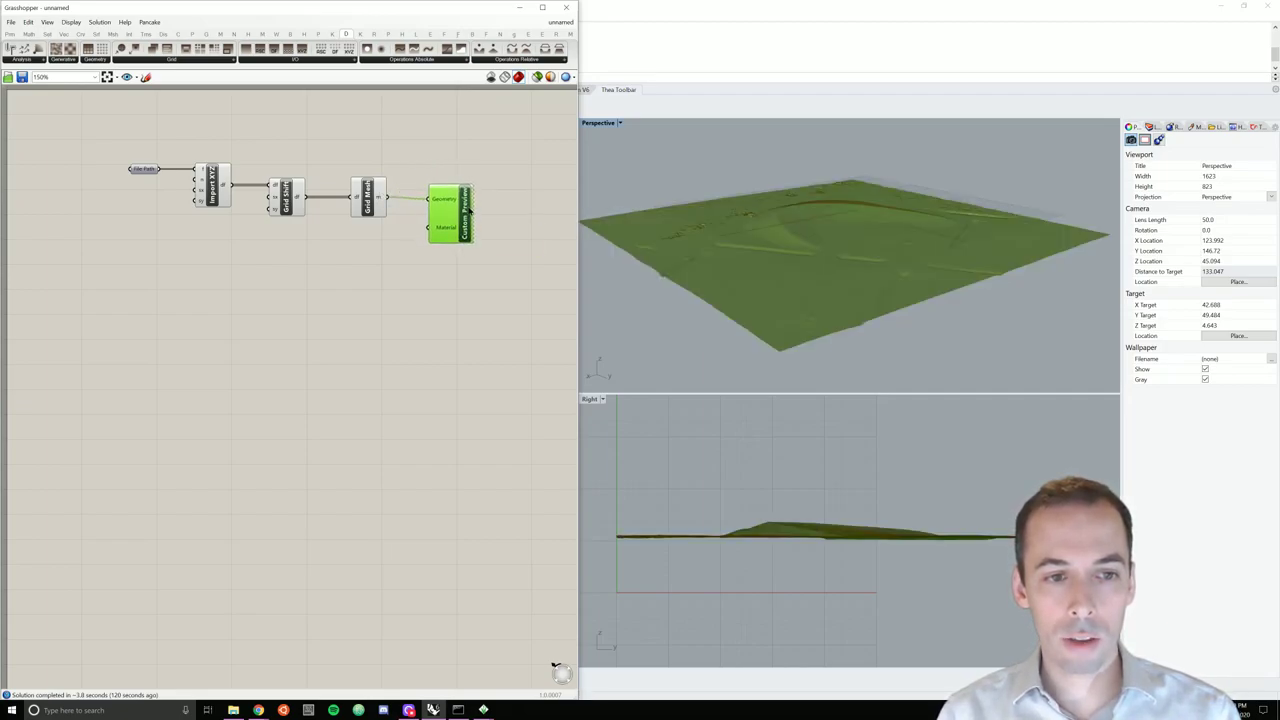
left_click(368, 234)
Step: Add a Colour Swatch and wire it into the Custom Preview's material input
double_click(368, 234)
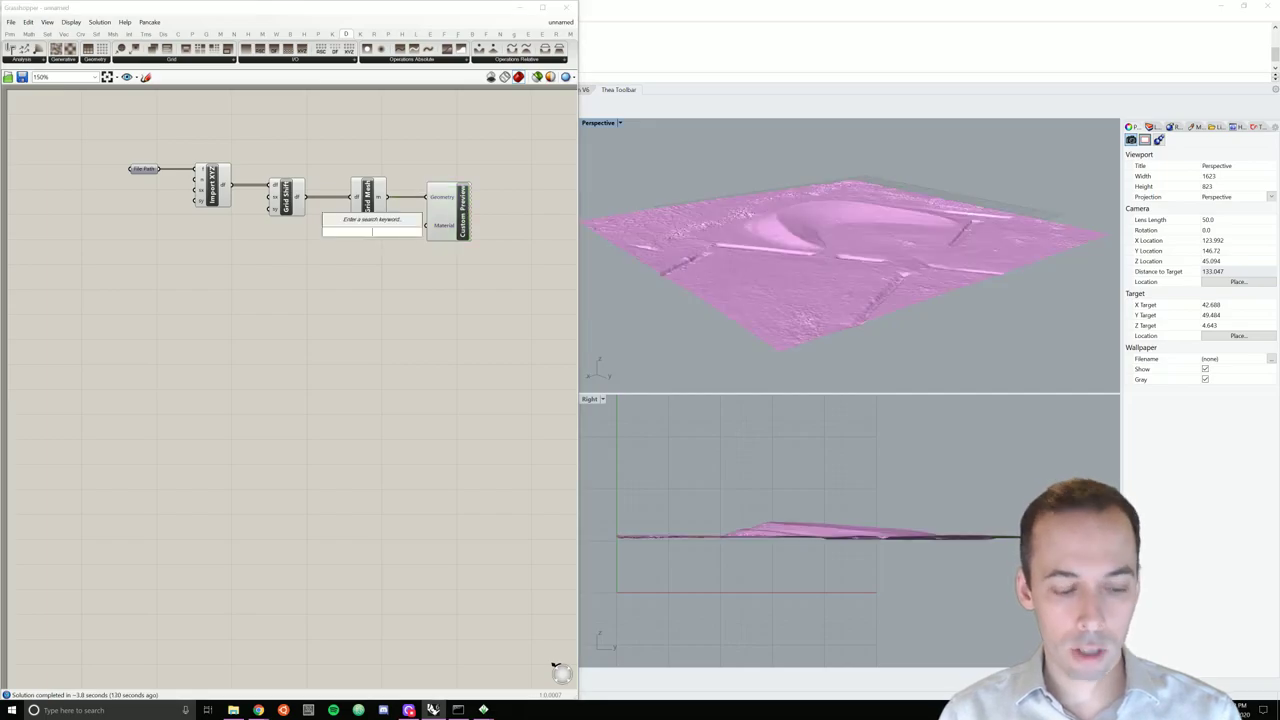
type("colour swatch")
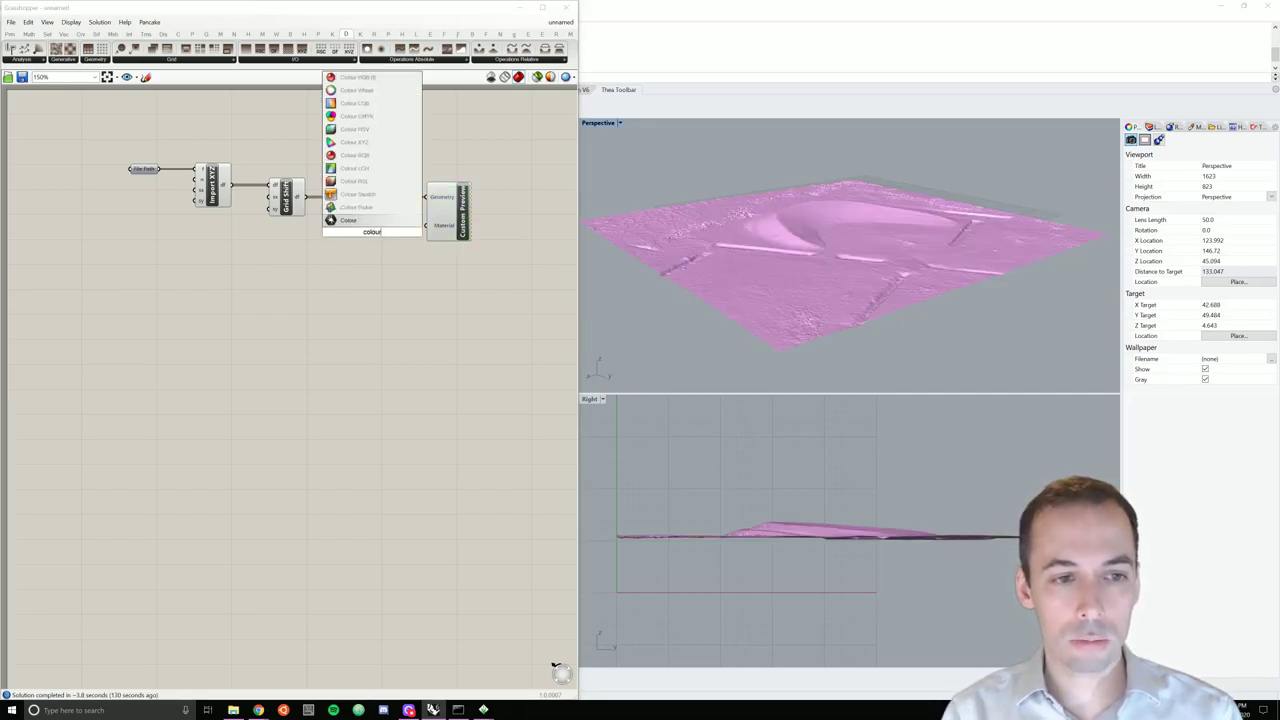
key("Return")
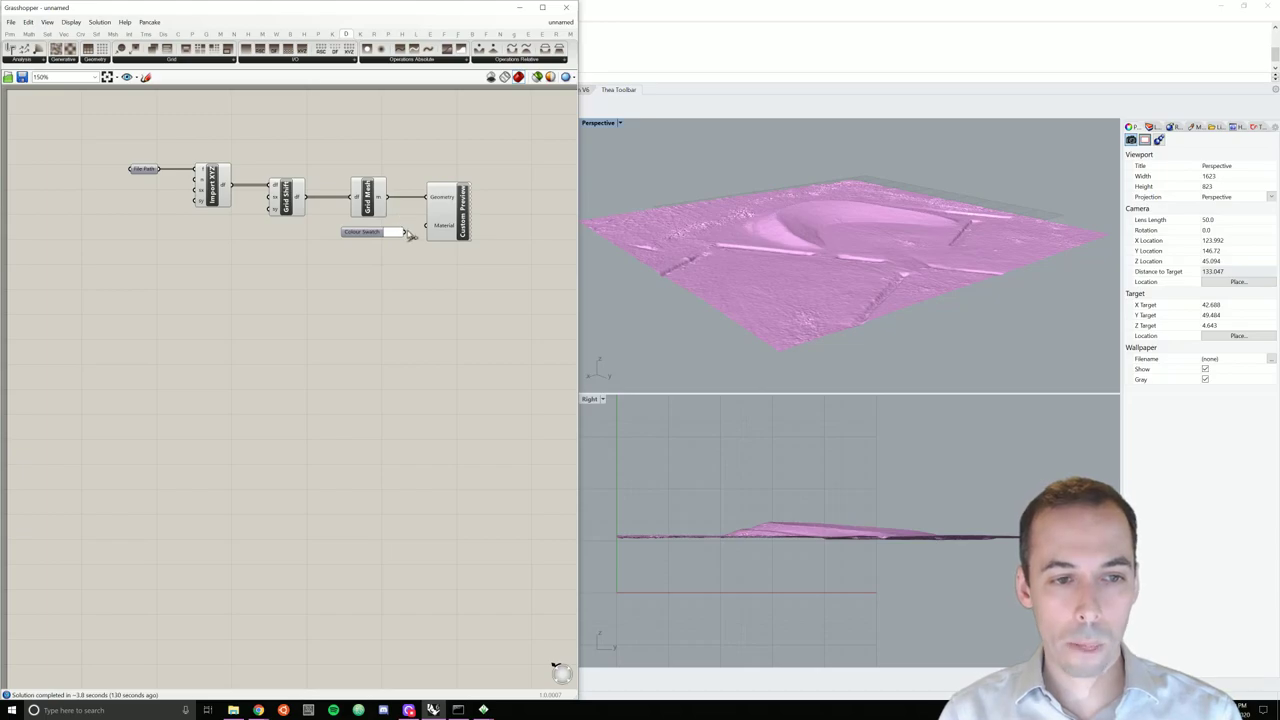
left_click_drag(405, 232, 361, 228)
left_click(384, 257)
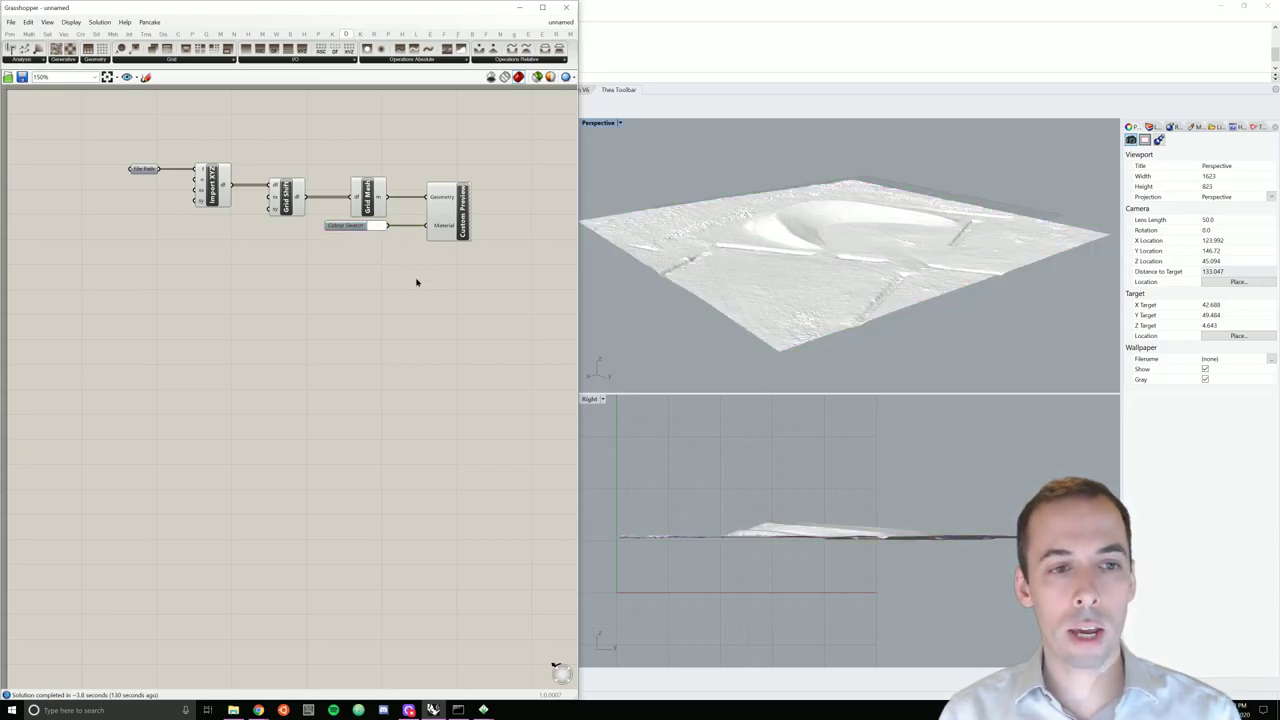
Step: Select all six components, group them and name the group 'import xyz terrain data'
right_click_drag(416, 281, 394, 294)
left_click_drag(94, 144, 361, 276)
left_click_drag(377, 158, 202, 256, "shift")
middle_click(263, 210)
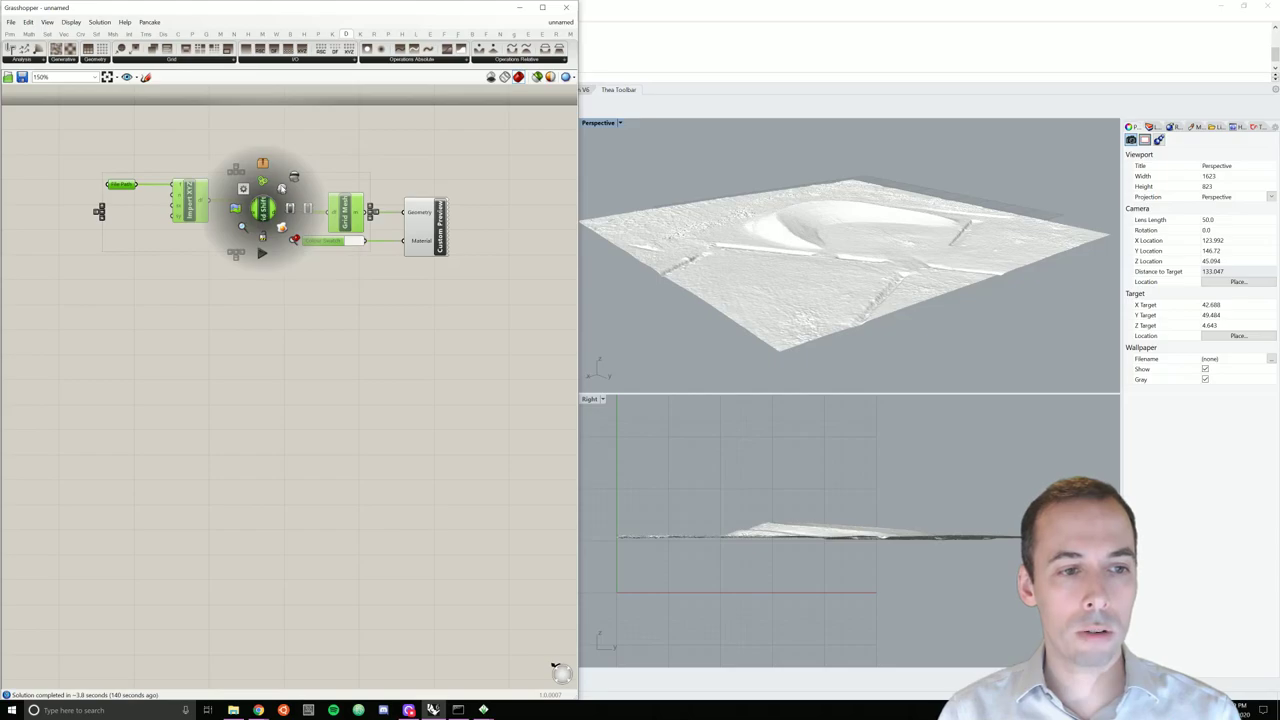
left_click(294, 178)
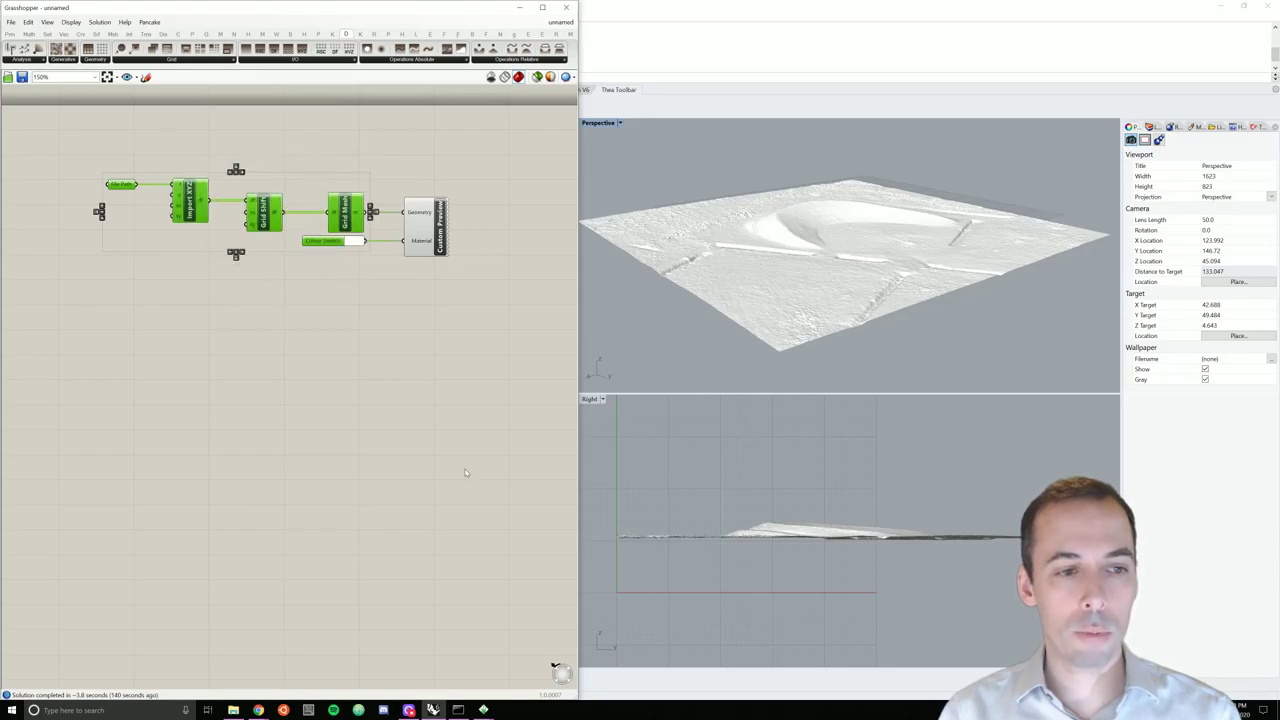
left_click(516, 266)
left_click_drag(73, 145, 488, 325)
key("ctrl+g")
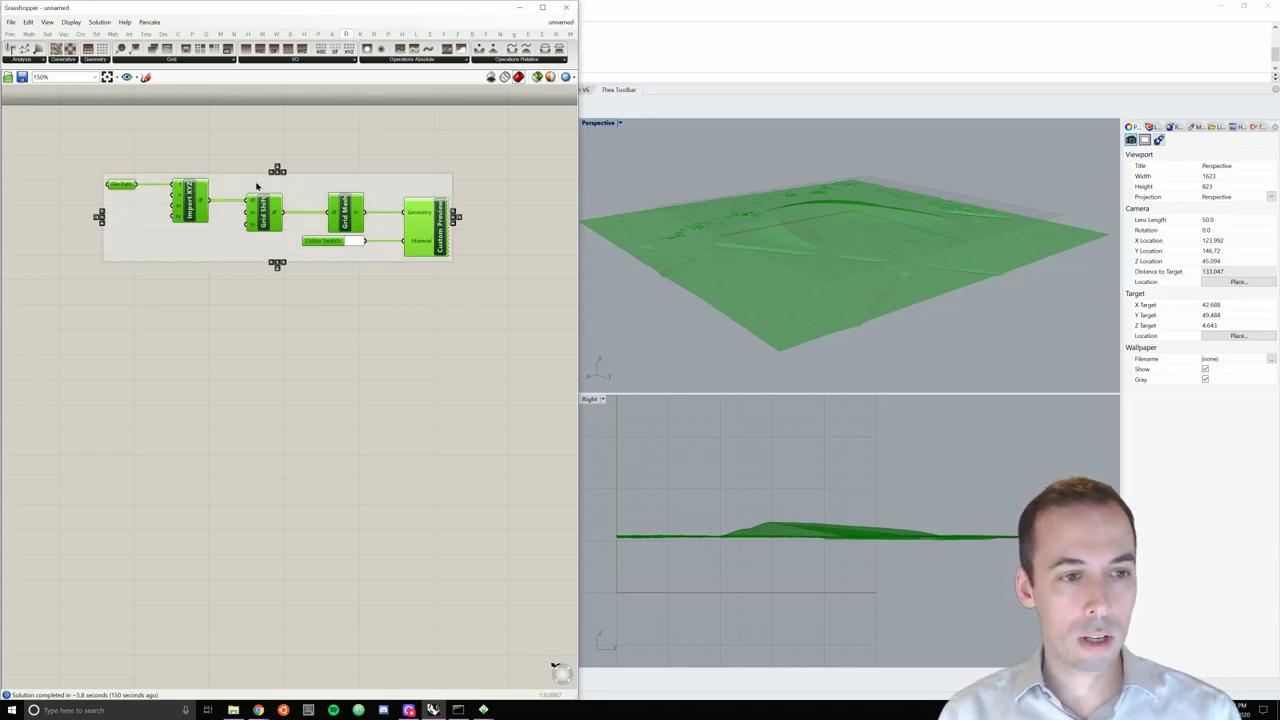
right_click(256, 186)
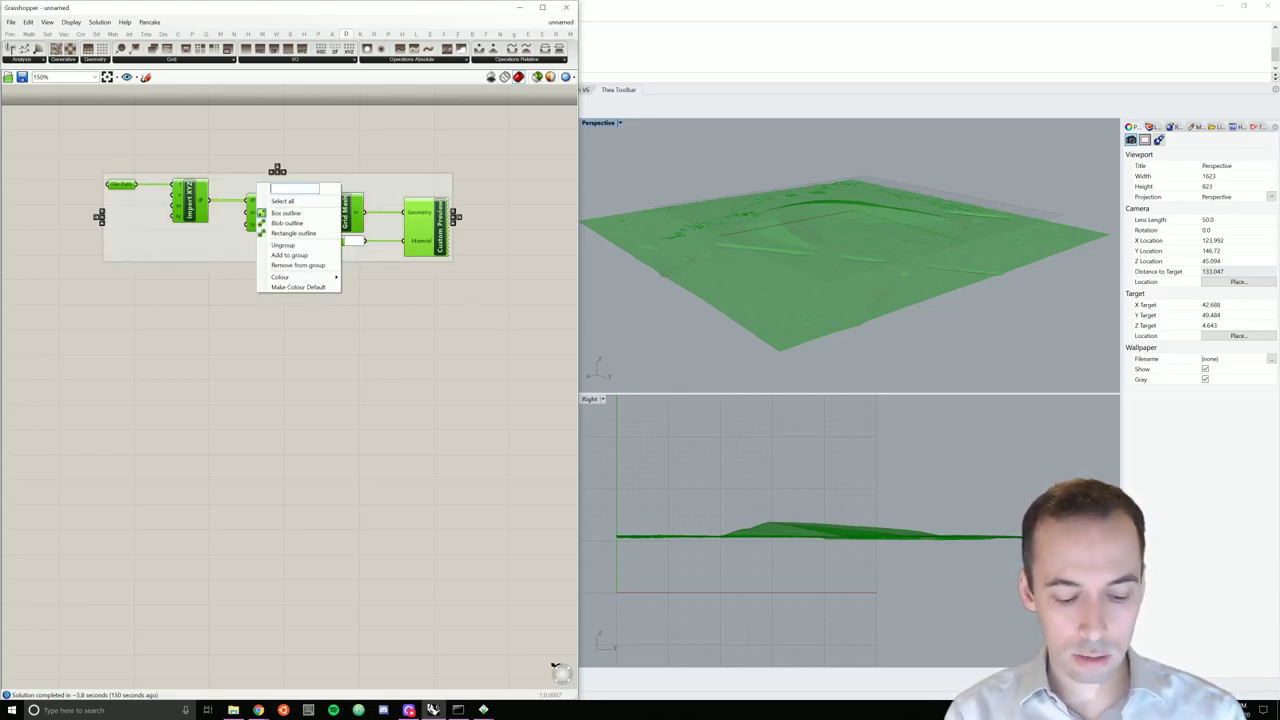
type("import xy")
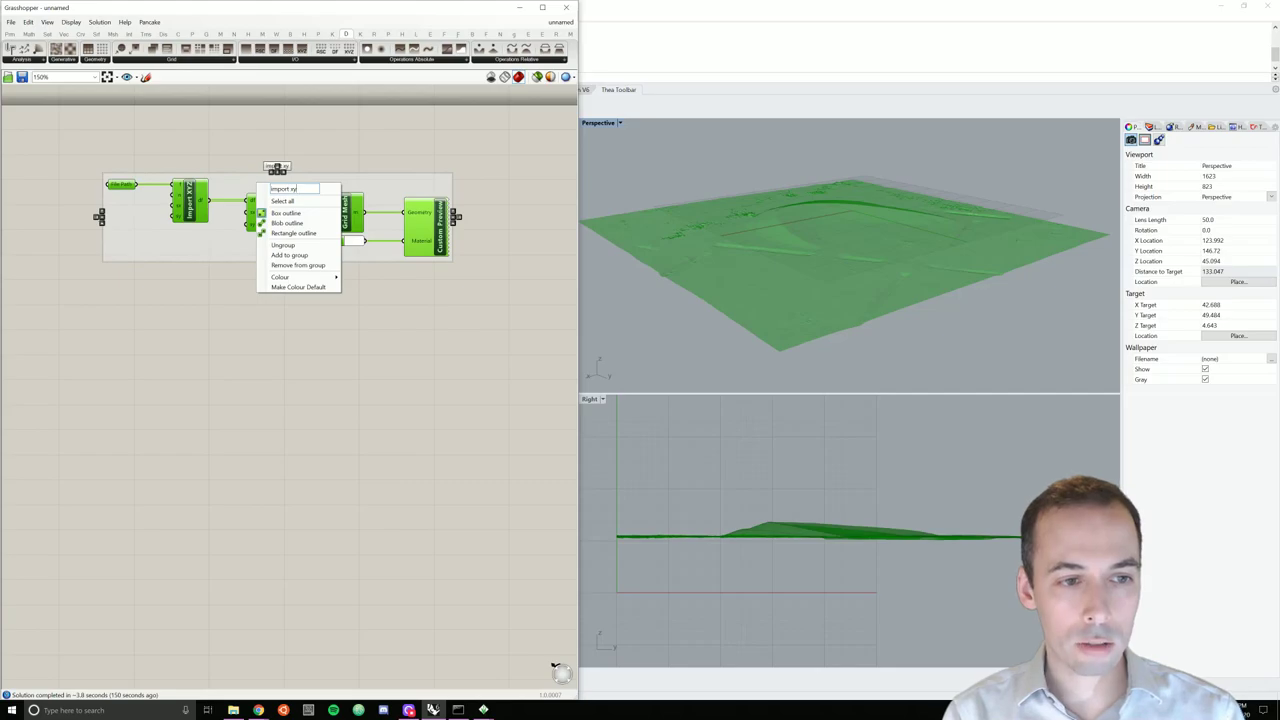
type("z terrain data")
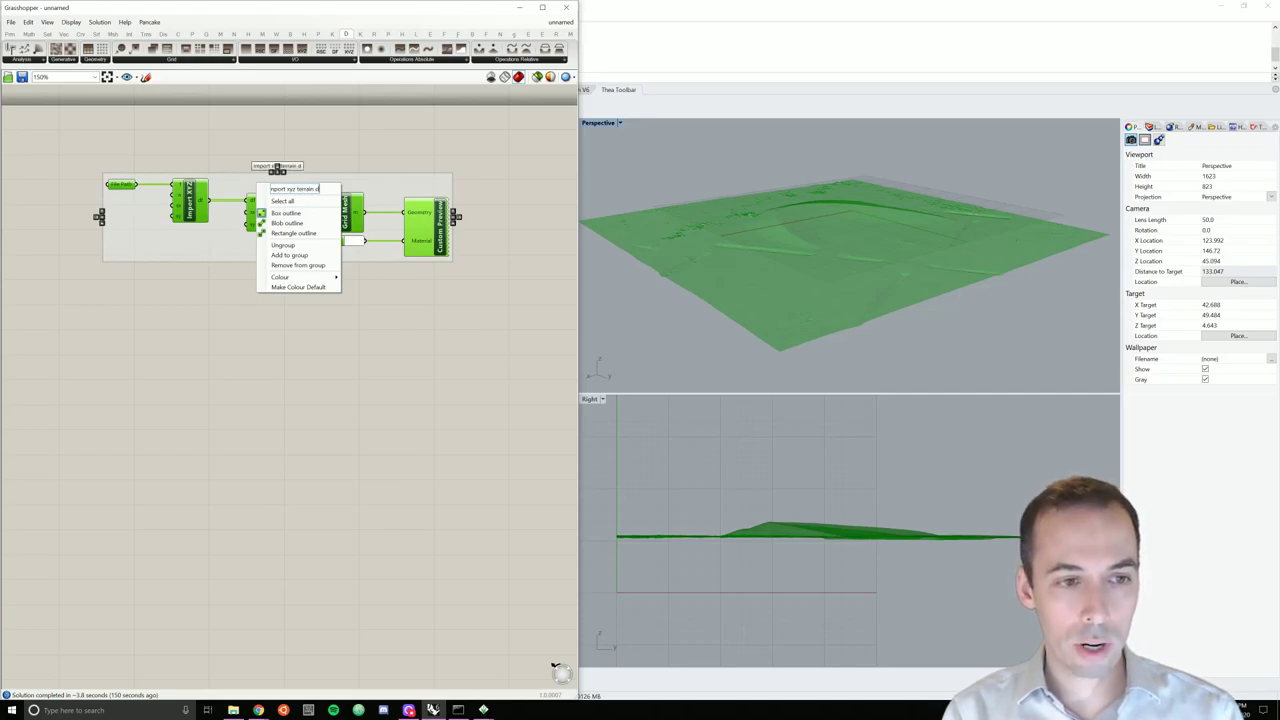
left_click(246, 286)
left_click_drag(139, 239, 165, 268)
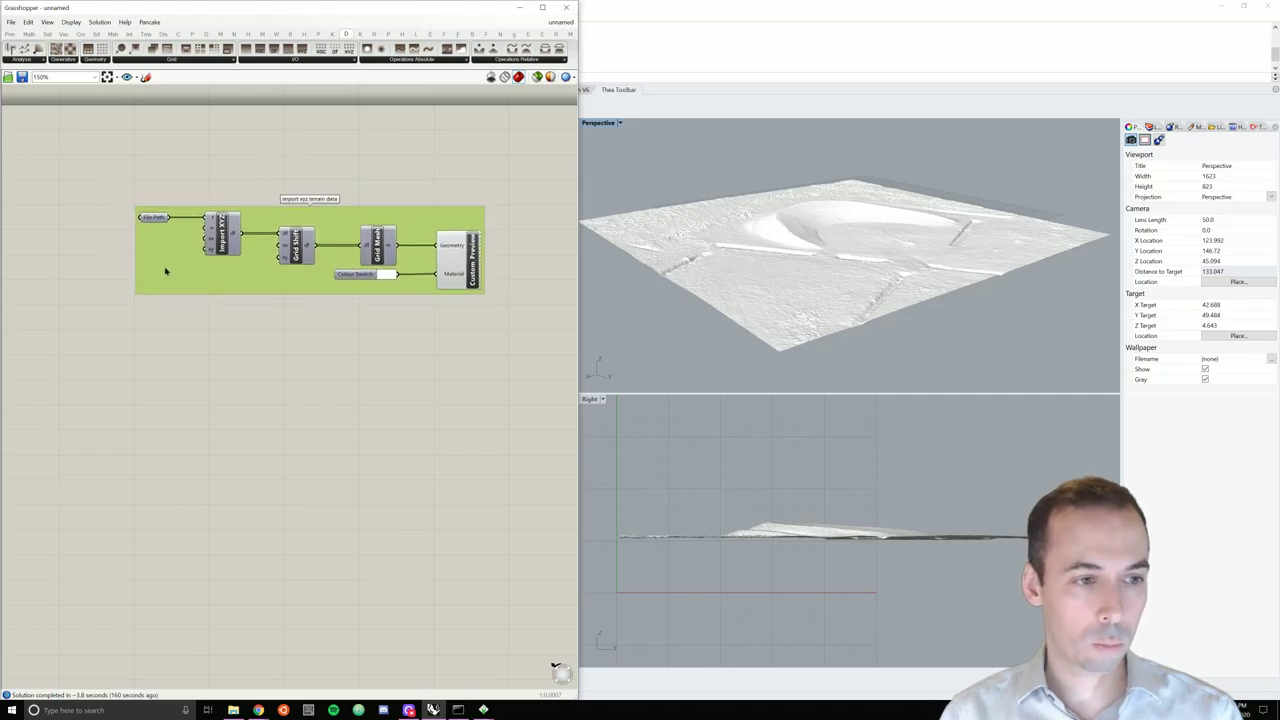
Step: Add a Scribble note 'using docofossor' at size 12 in Segoe Print font
left_click(166, 178)
double_click(167, 171)
type("scrib")
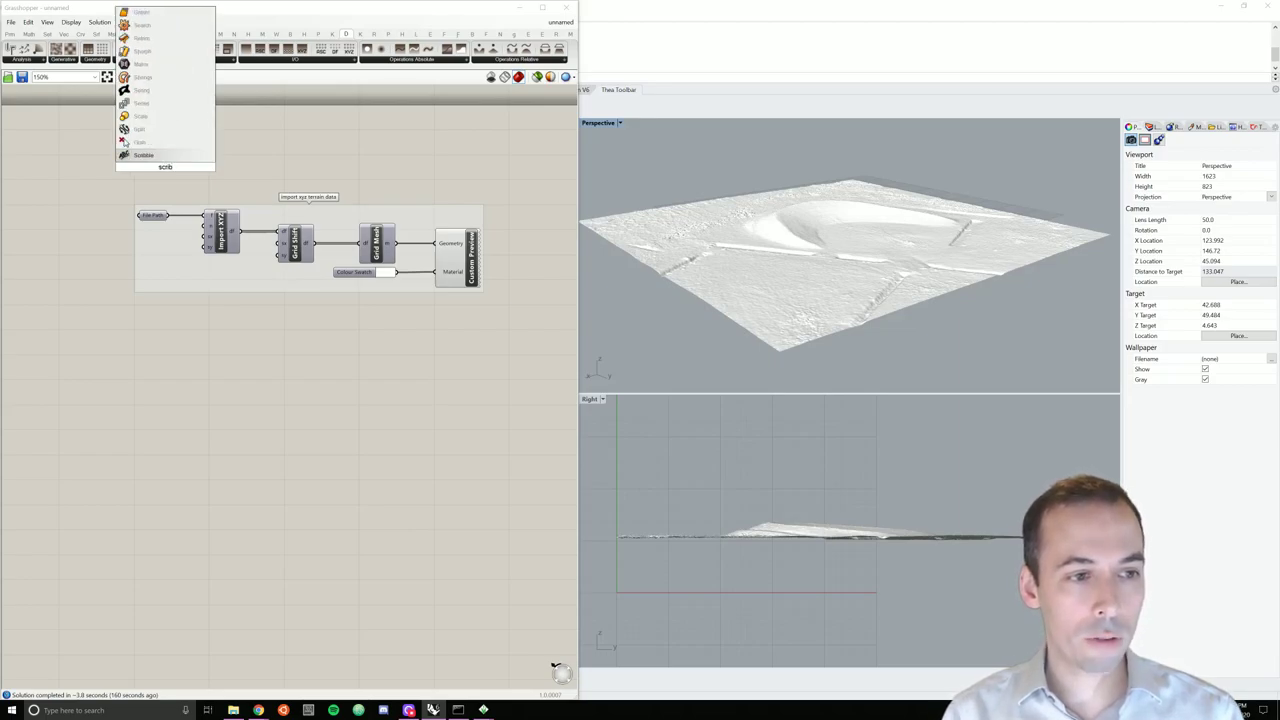
key("Return")
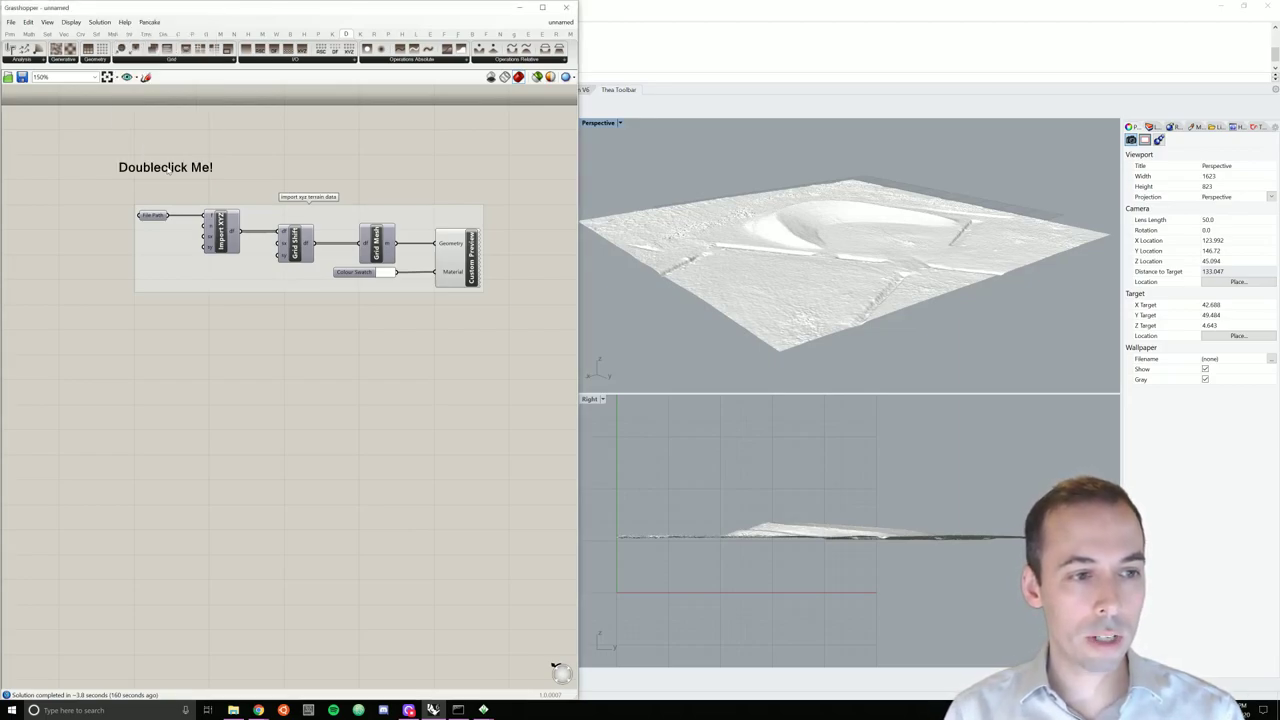
double_click(165, 166)
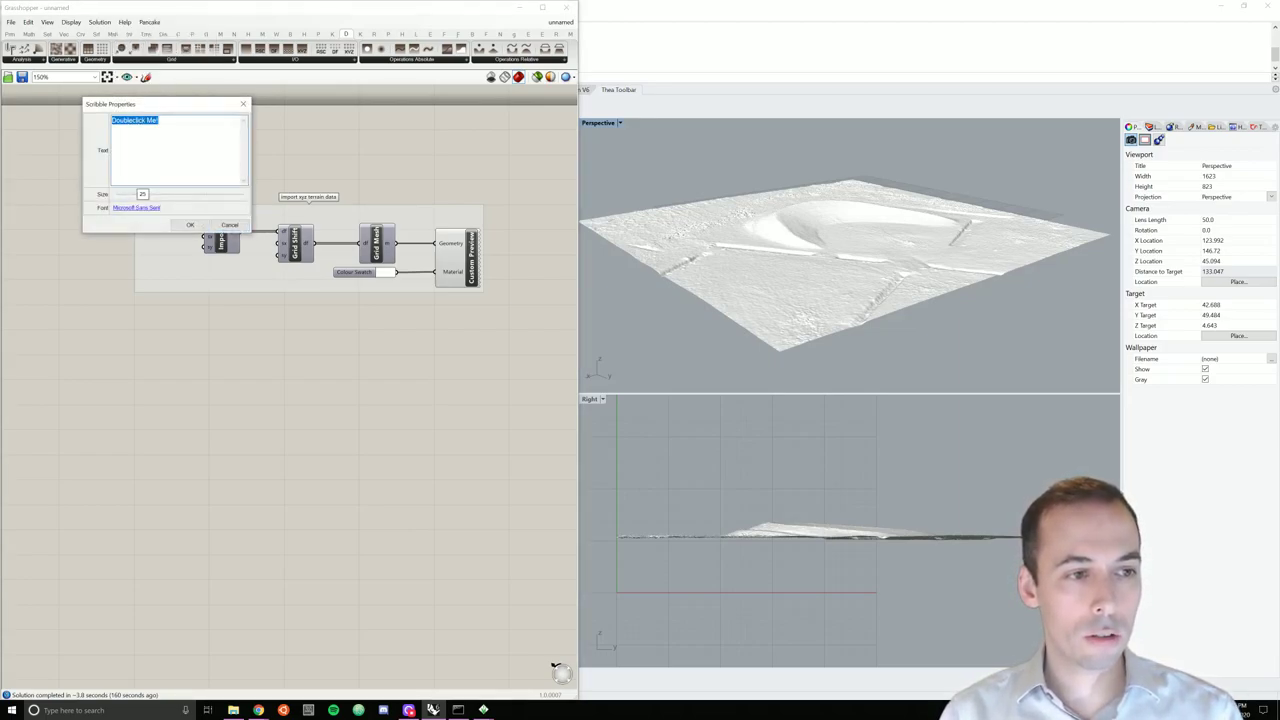
type("using docofossor")
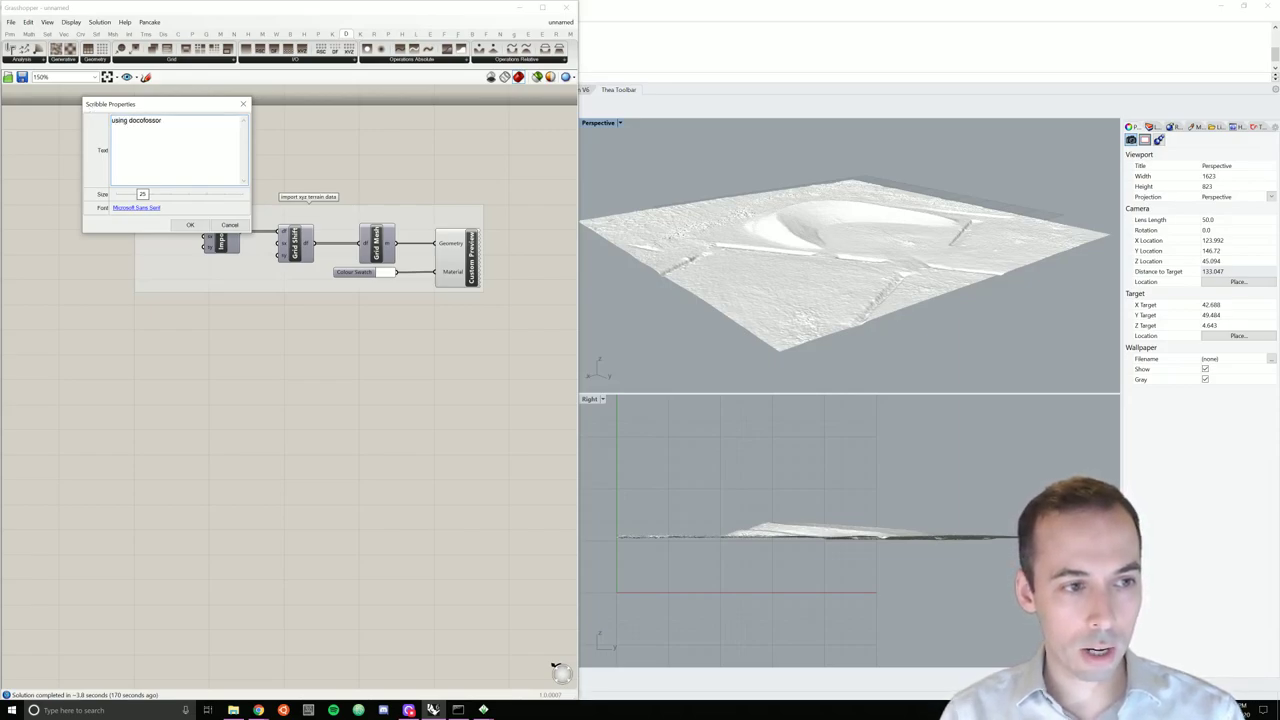
left_click_drag(145, 196, 126, 197)
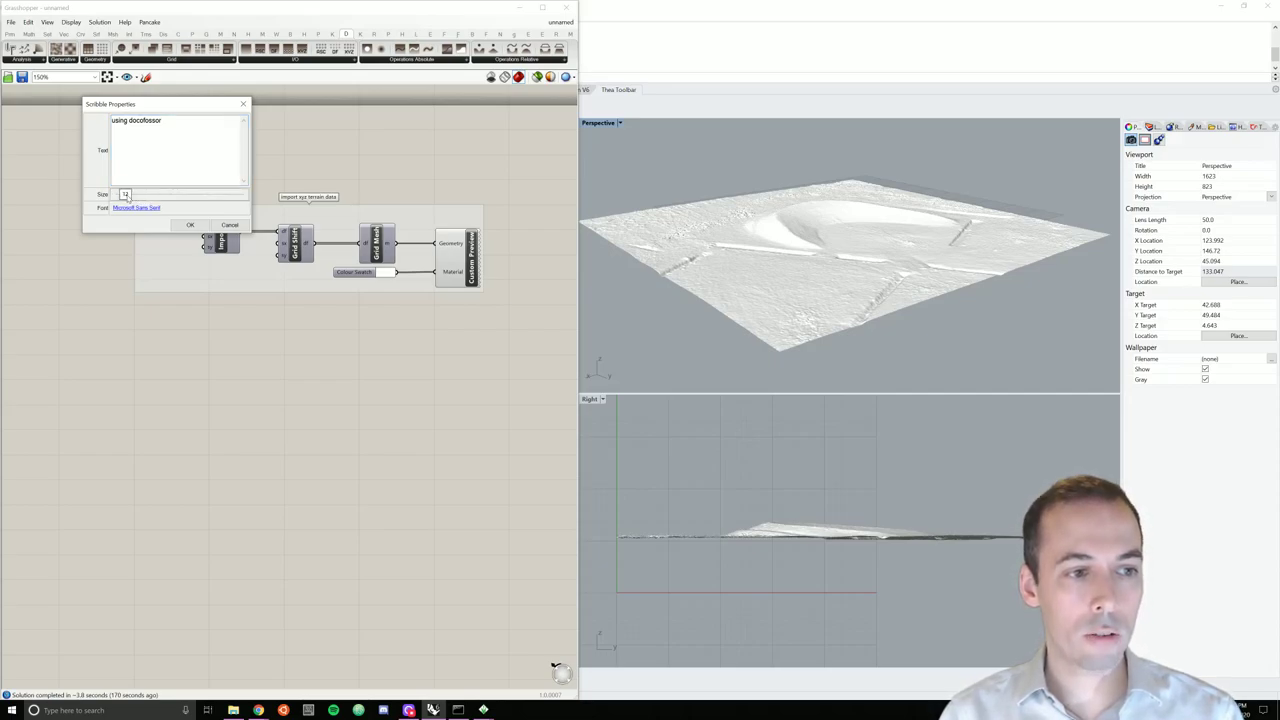
left_click(135, 208)
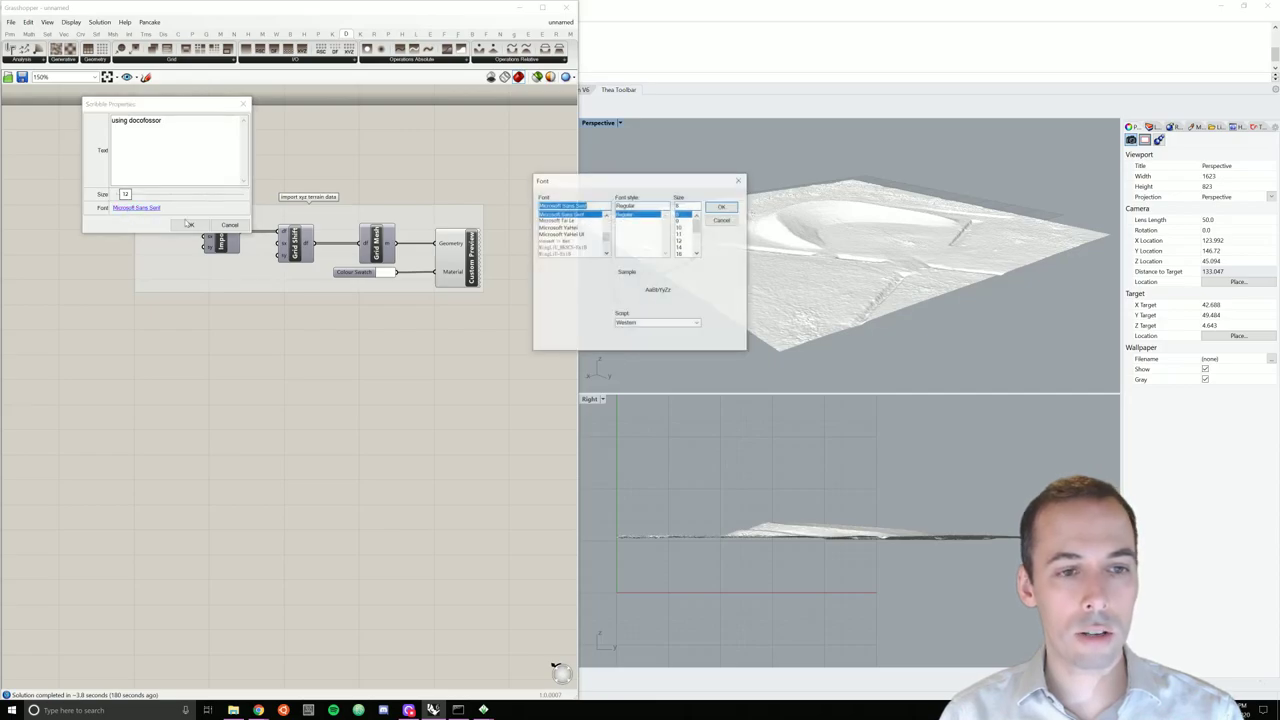
type("se")
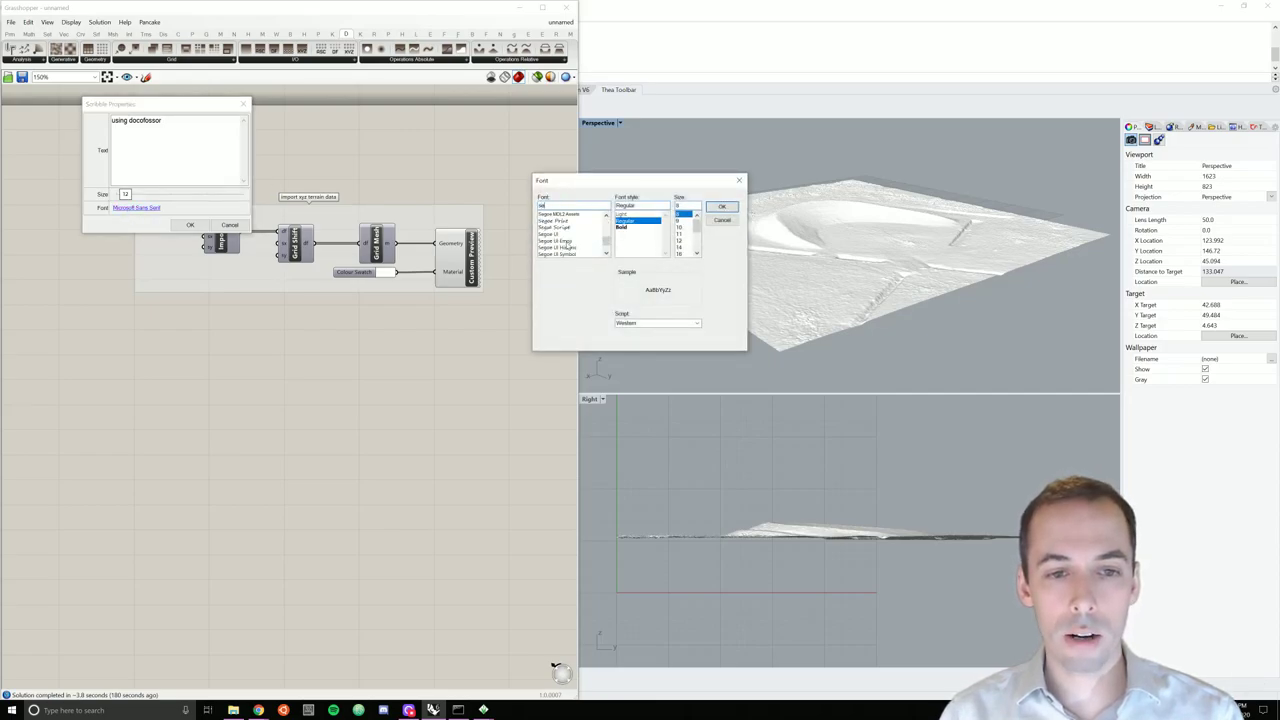
left_click(556, 220)
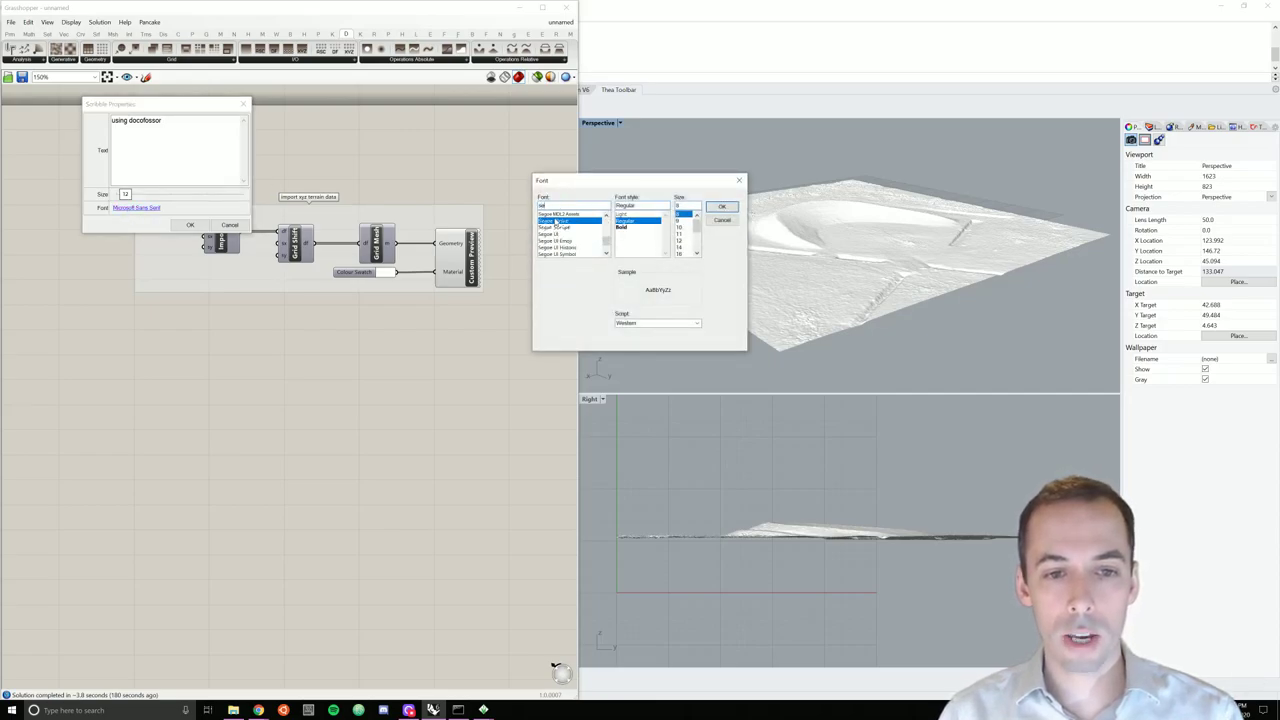
left_click(721, 207)
left_click(190, 225)
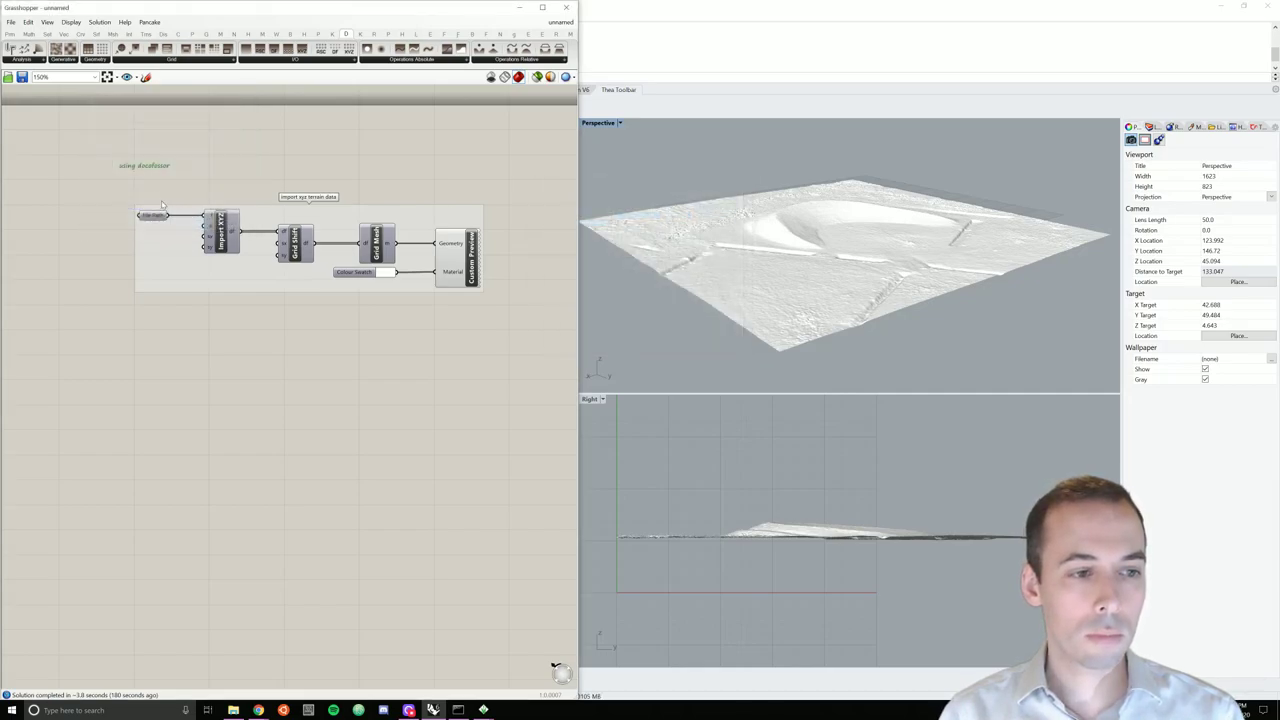
Step: Place the 'using docofossor' note above Import XYZ and add it to the group
left_click_drag(142, 175, 221, 206)
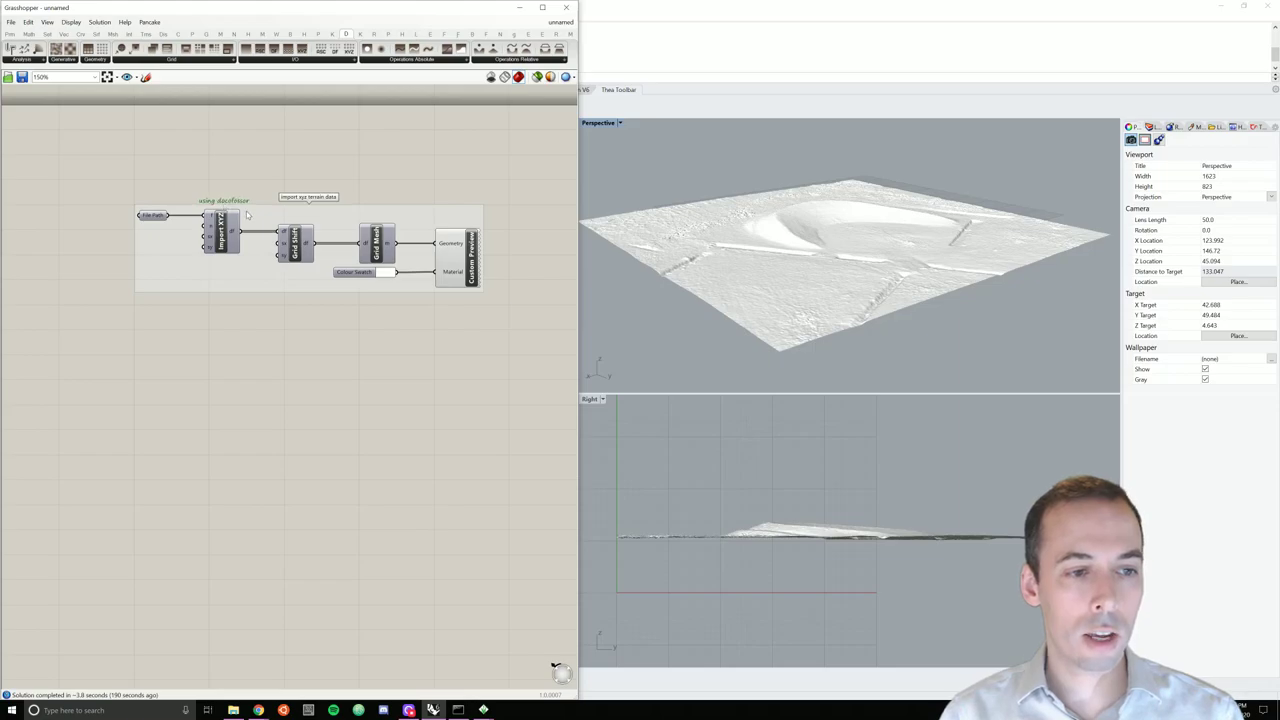
right_click(247, 214)
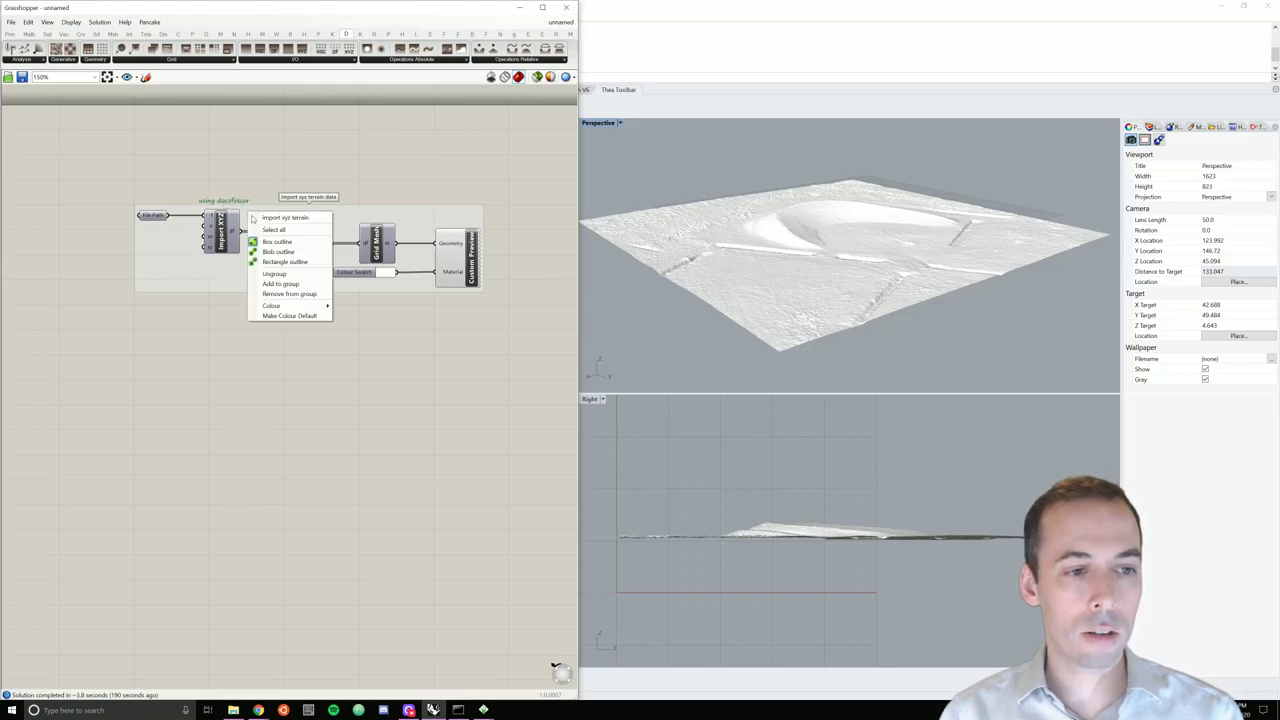
left_click(288, 284)
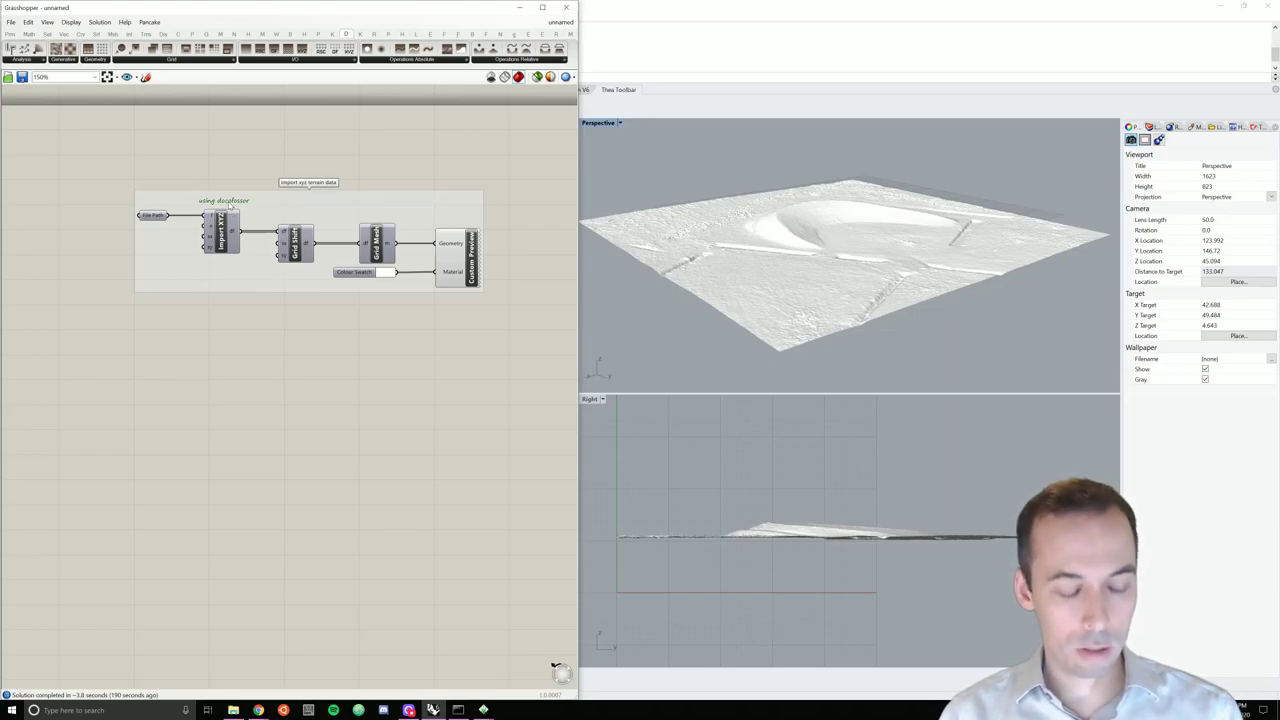
Step: Duplicate the note, retitle it 'terrain modeling' and nudge it higher as a heading
mouse_move(229, 205)
left_mouse_down("alt")
mouse_move(171, 157)
mouse_move(166, 197)
left_mouse_up("alt")
double_click(171, 171)
left_click(180, 150)
key("ctrl+a")
type("terrain model")
left_click(197, 224)
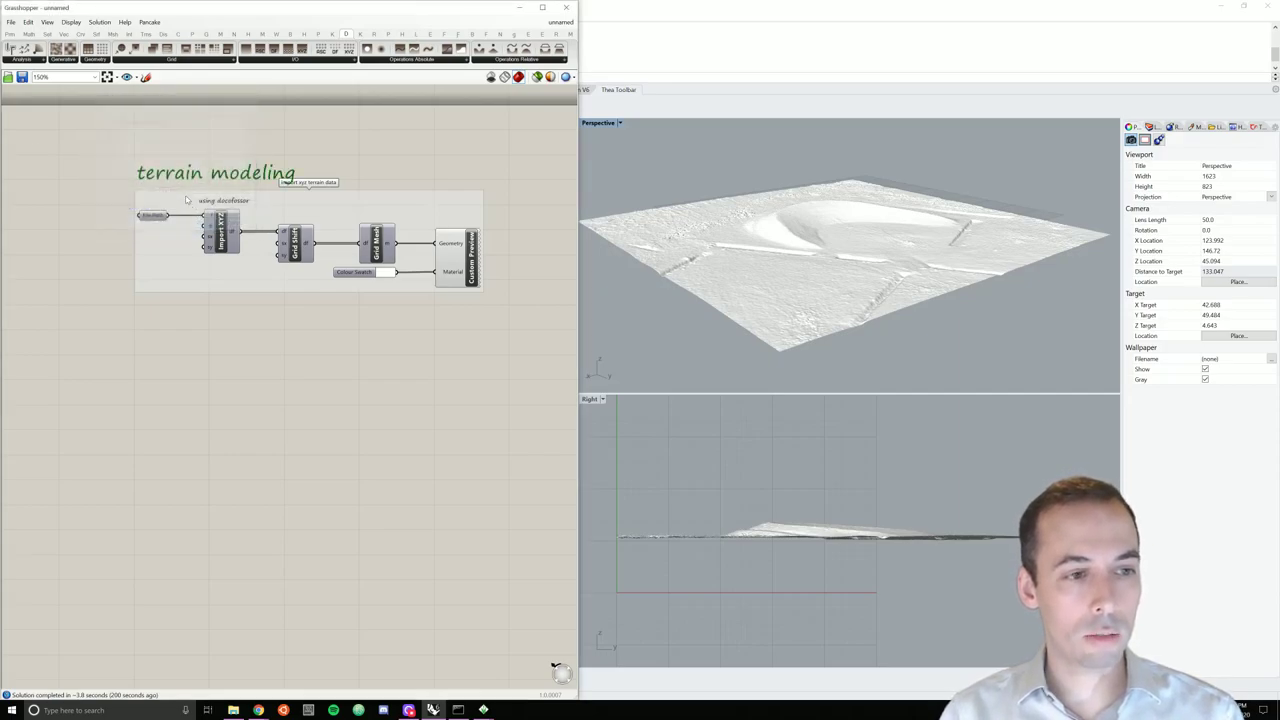
left_click_drag(176, 170, 172, 146)
Step: Copy the 'terrain modeling' title to the right and change it to 'terrain analysis'
left_click(300, 368)
scroll(300, 368, "down", 3)
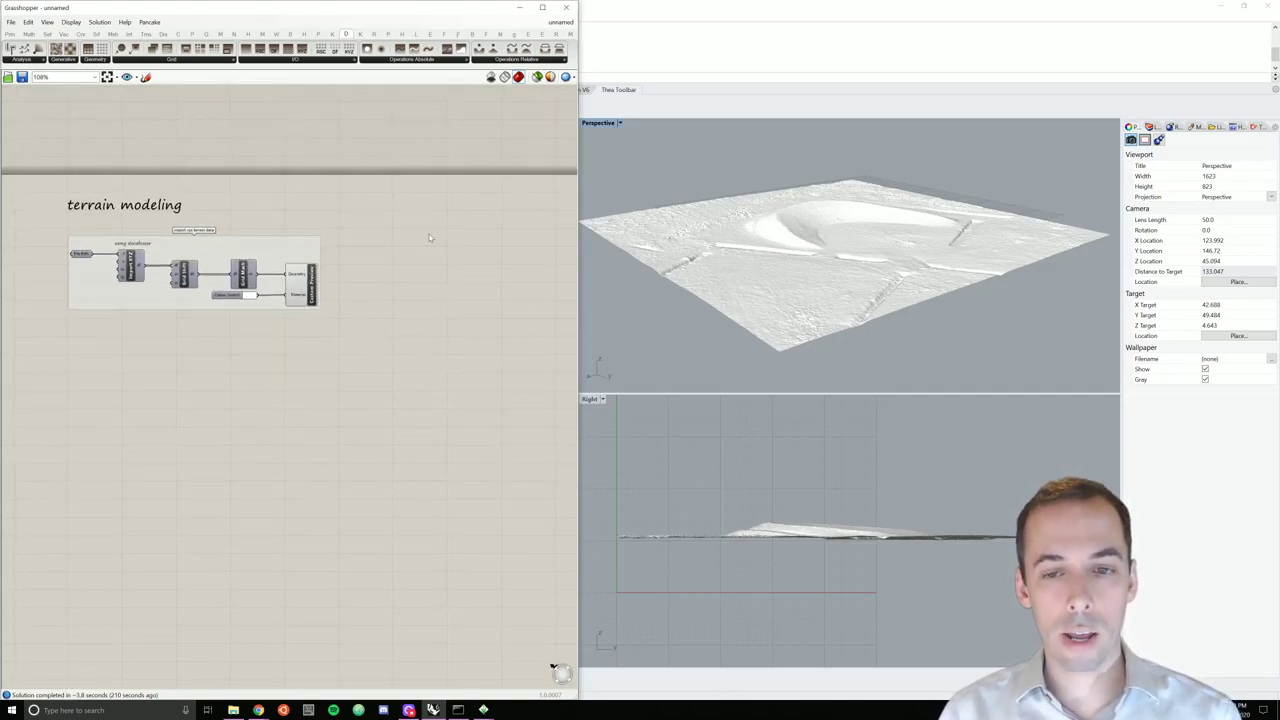
right_click_drag(437, 249, 423, 253)
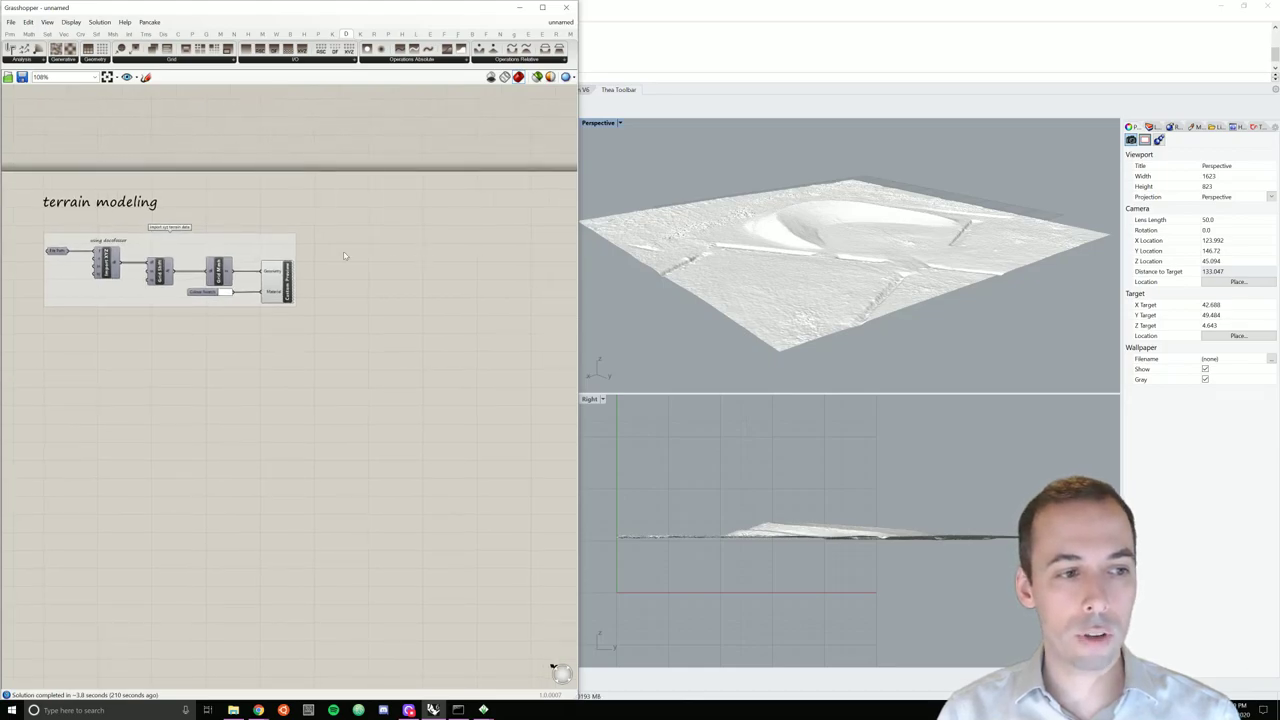
left_click(140, 206)
mouse_move(140, 206)
left_mouse_down("alt")
mouse_move(412, 183)
mouse_move(415, 208)
mouse_move(463, 205)
left_mouse_up("alt")
double_click(463, 205)
double_click(438, 157)
type("an")
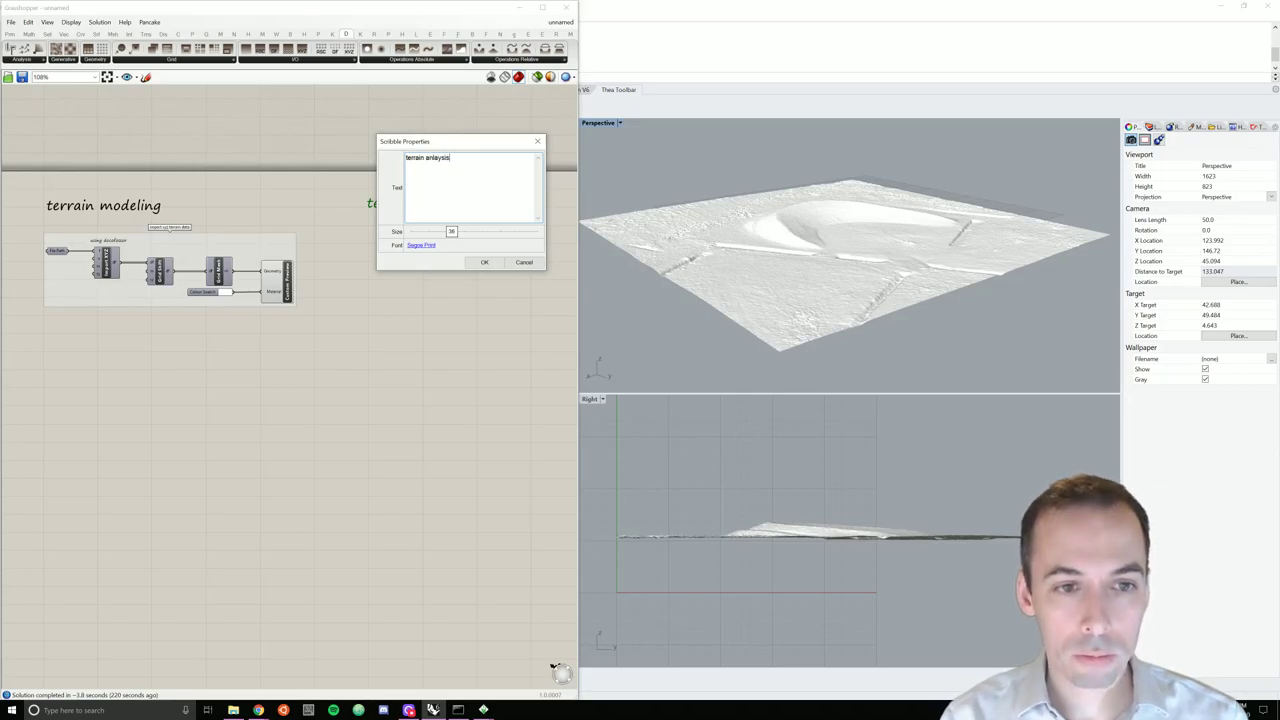
type("alysis")
left_click(484, 262)
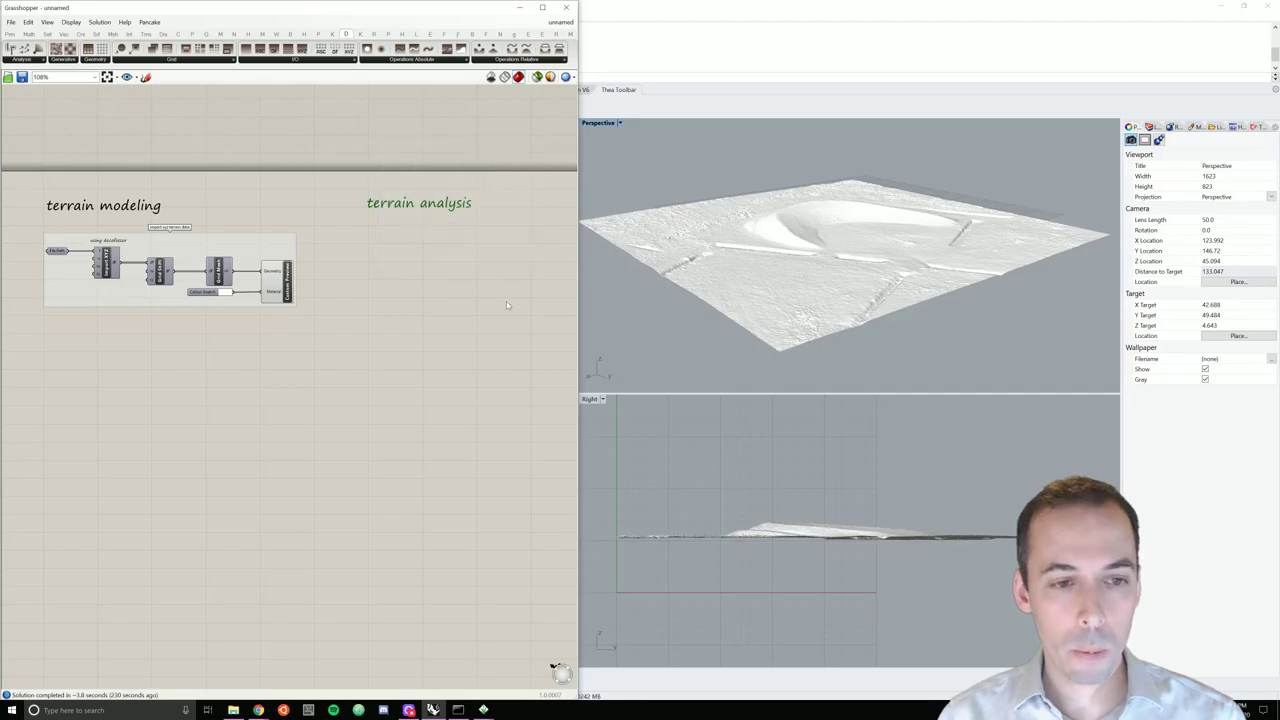
Step: Zoom in on the new heading and browse the Grid and Analysis component lists
right_click_drag(506, 301, 349, 277)
scroll(357, 283, "up", 3)
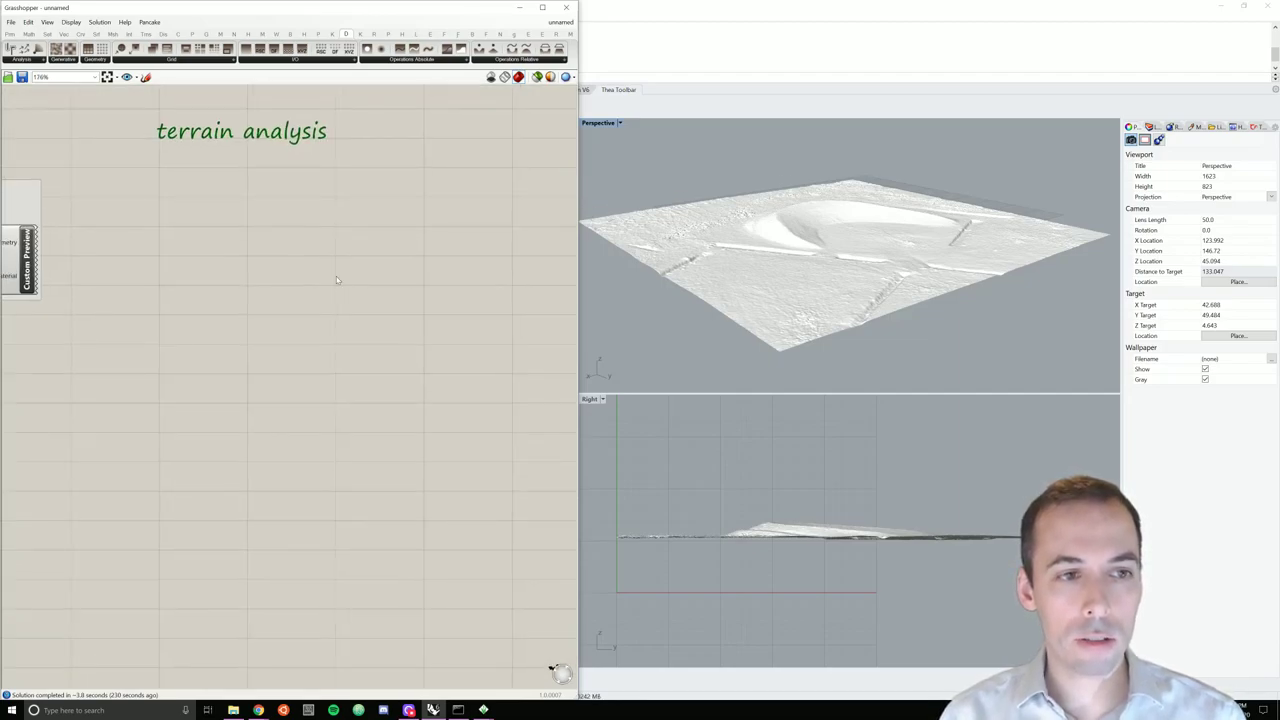
left_click(195, 60)
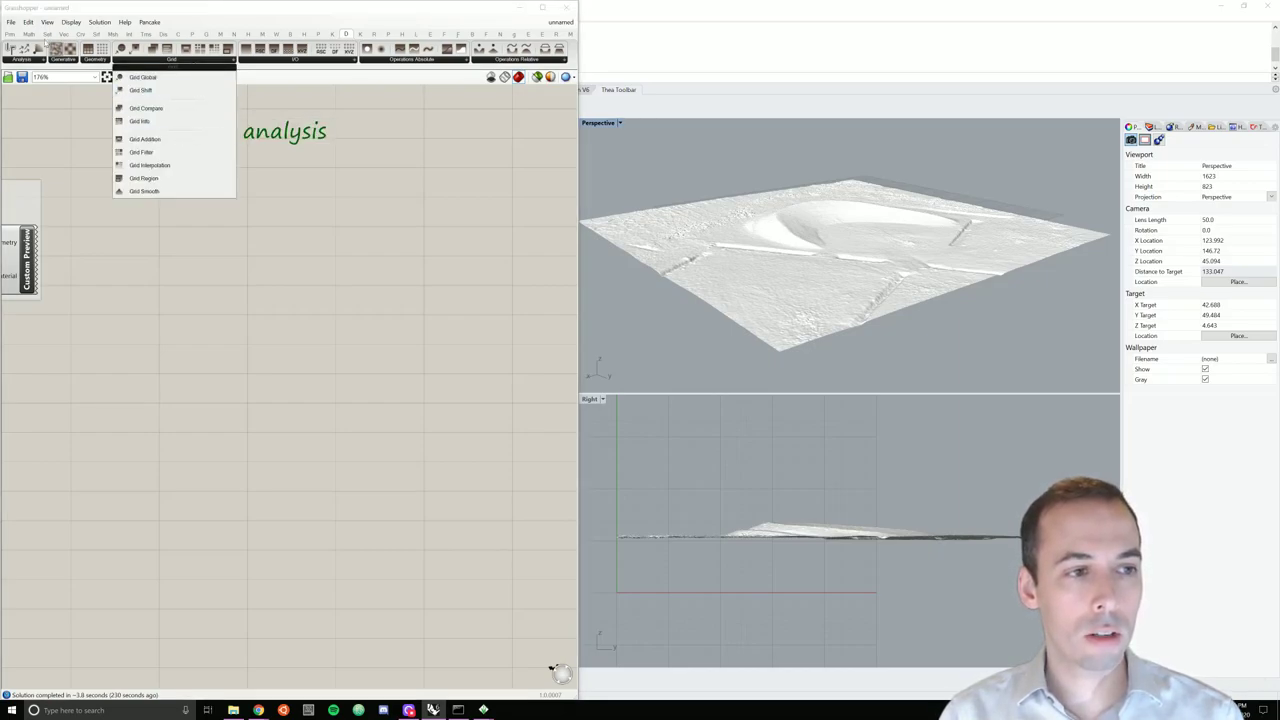
left_click(23, 60)
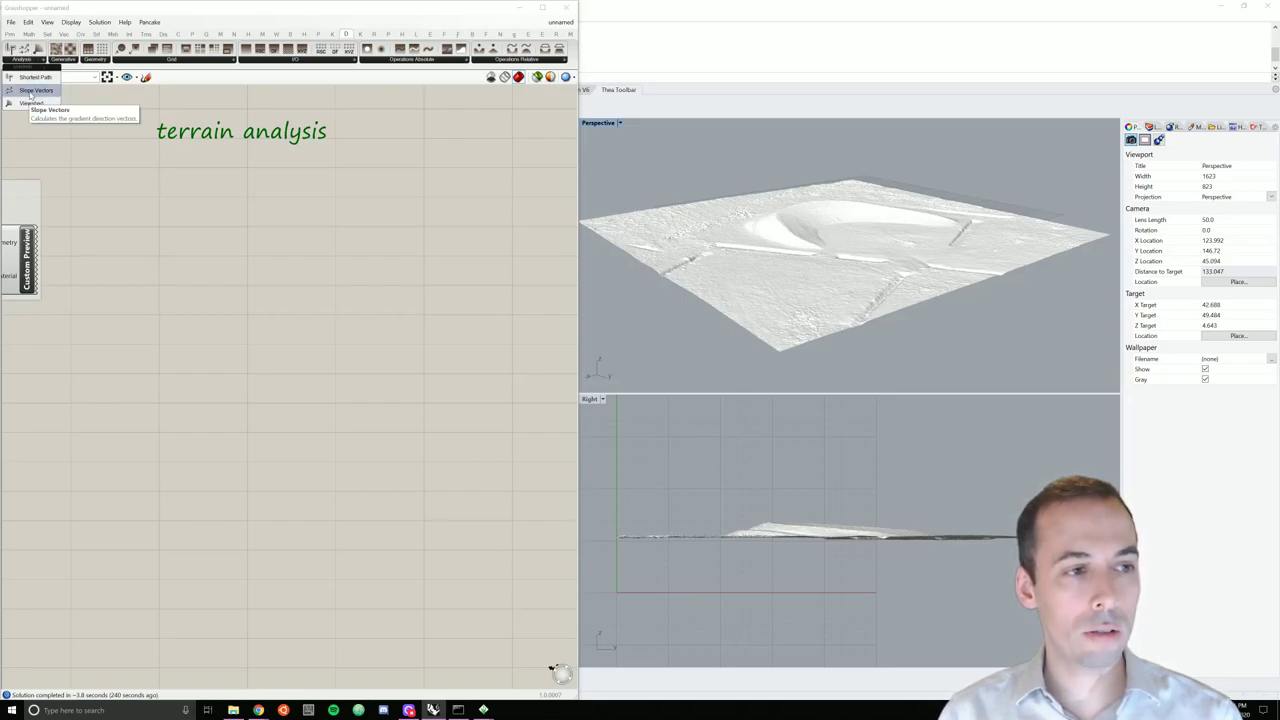
Step: Place a Slope Vectors component beneath the 'terrain analysis' heading
left_click(31, 90)
left_click(420, 230)
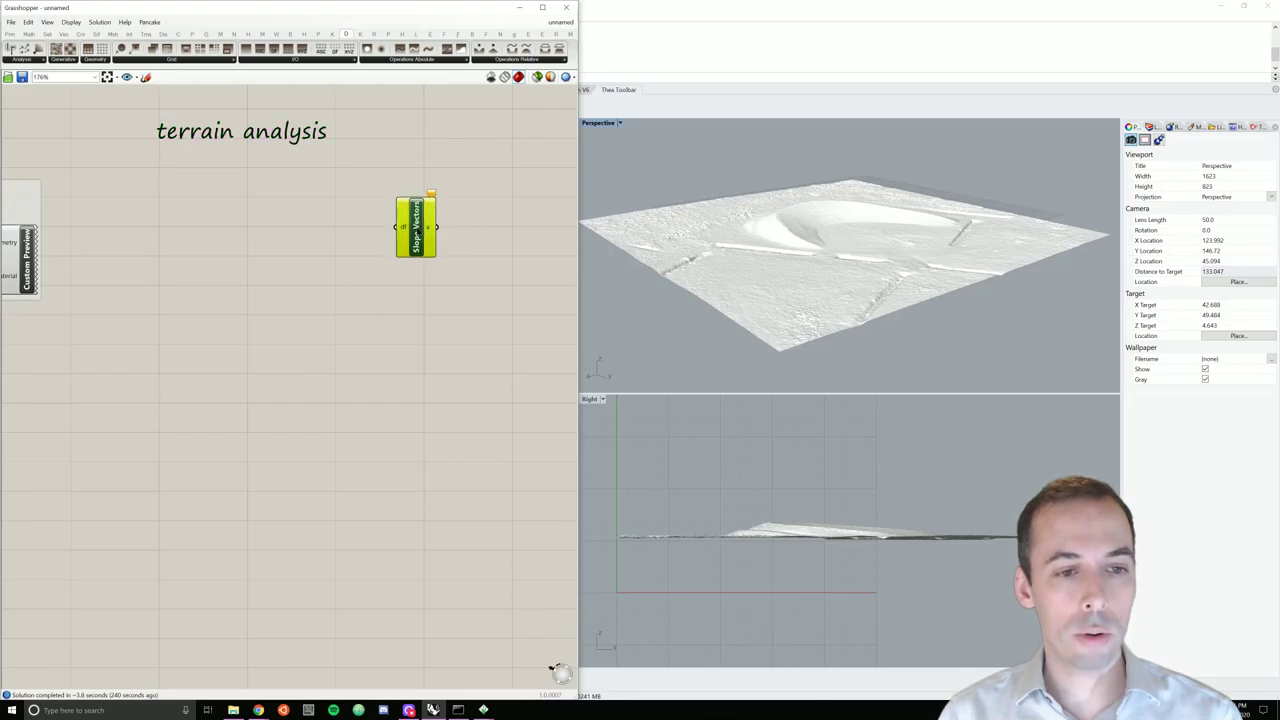
left_click_drag(416, 230, 404, 284)
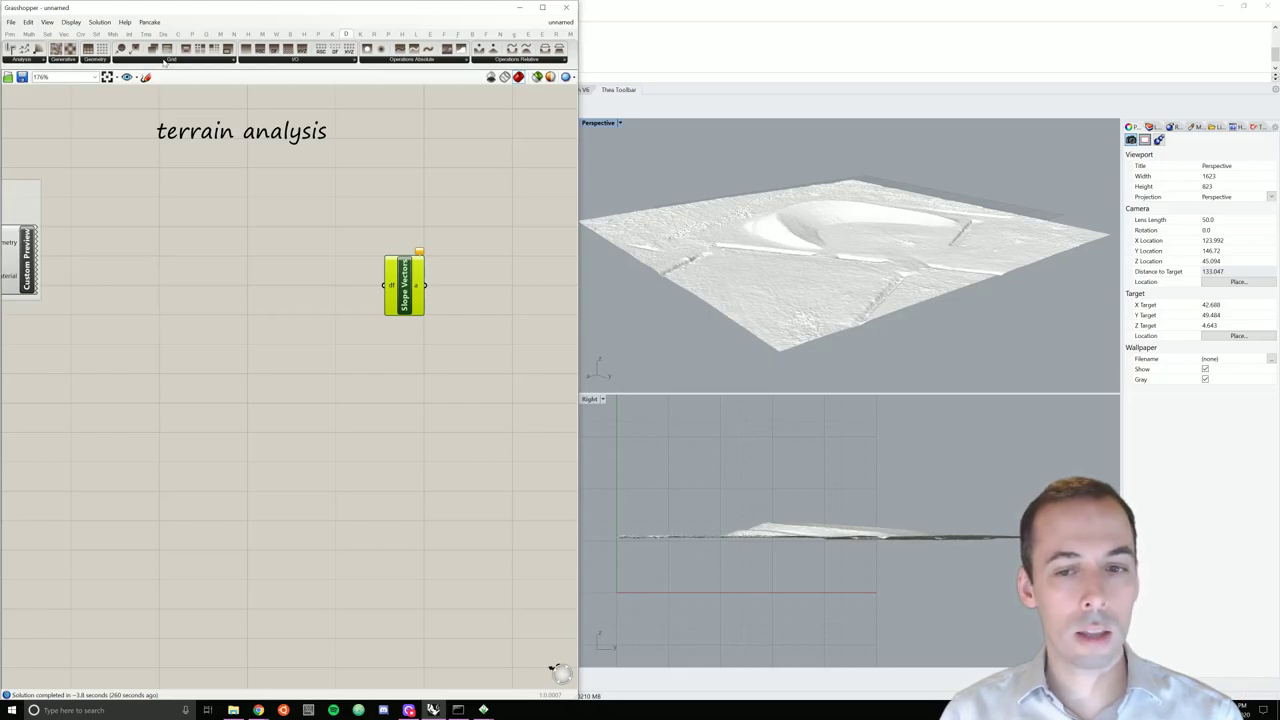
Step: Zoom and orbit the Perspective view to a lower, rotated angle on the terrain
scroll(845, 231, "up", 5)
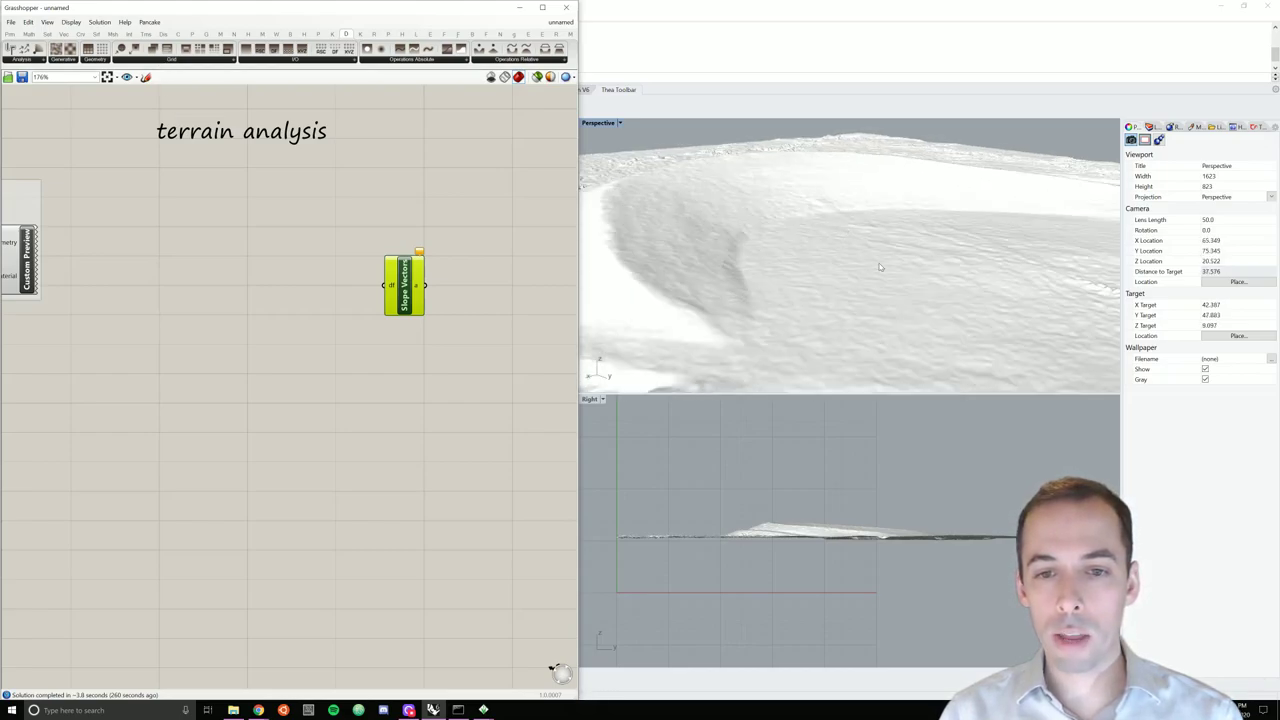
scroll(811, 308, "down", 2)
scroll(810, 306, "up", 2)
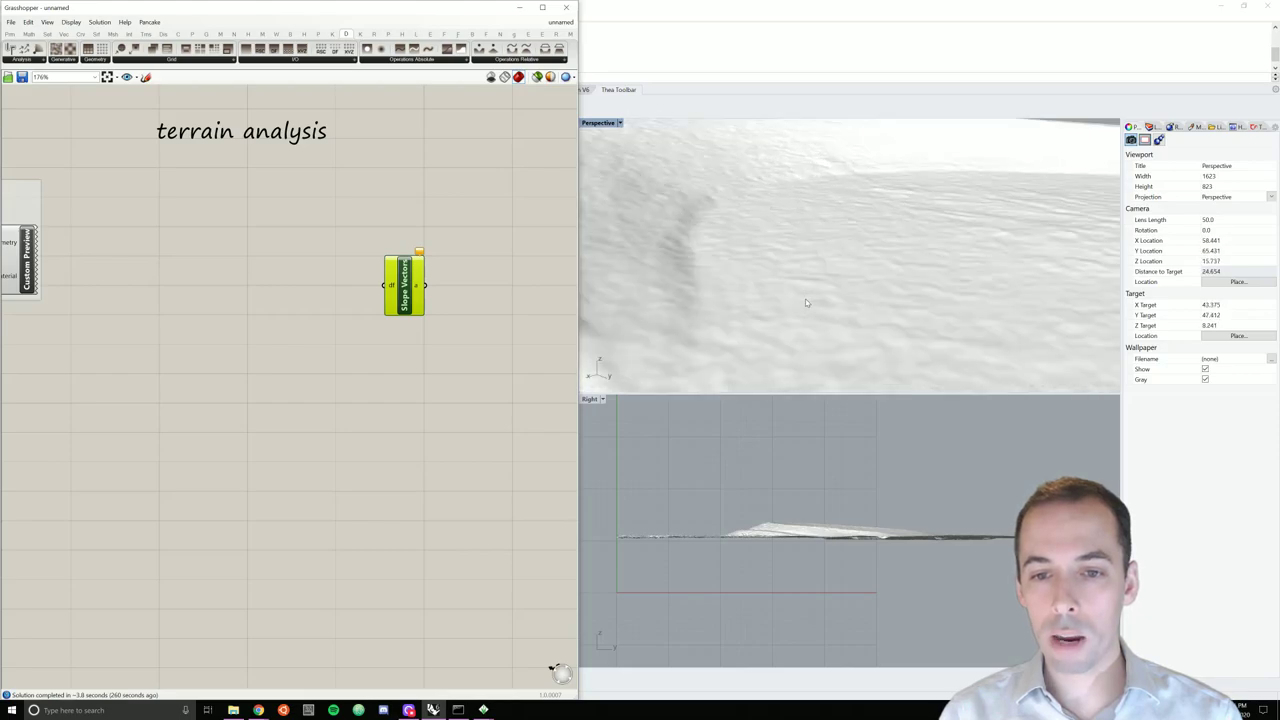
scroll(808, 304, "down", 6)
scroll(806, 302, "down", 2)
right_click_drag(806, 302, 758, 276)
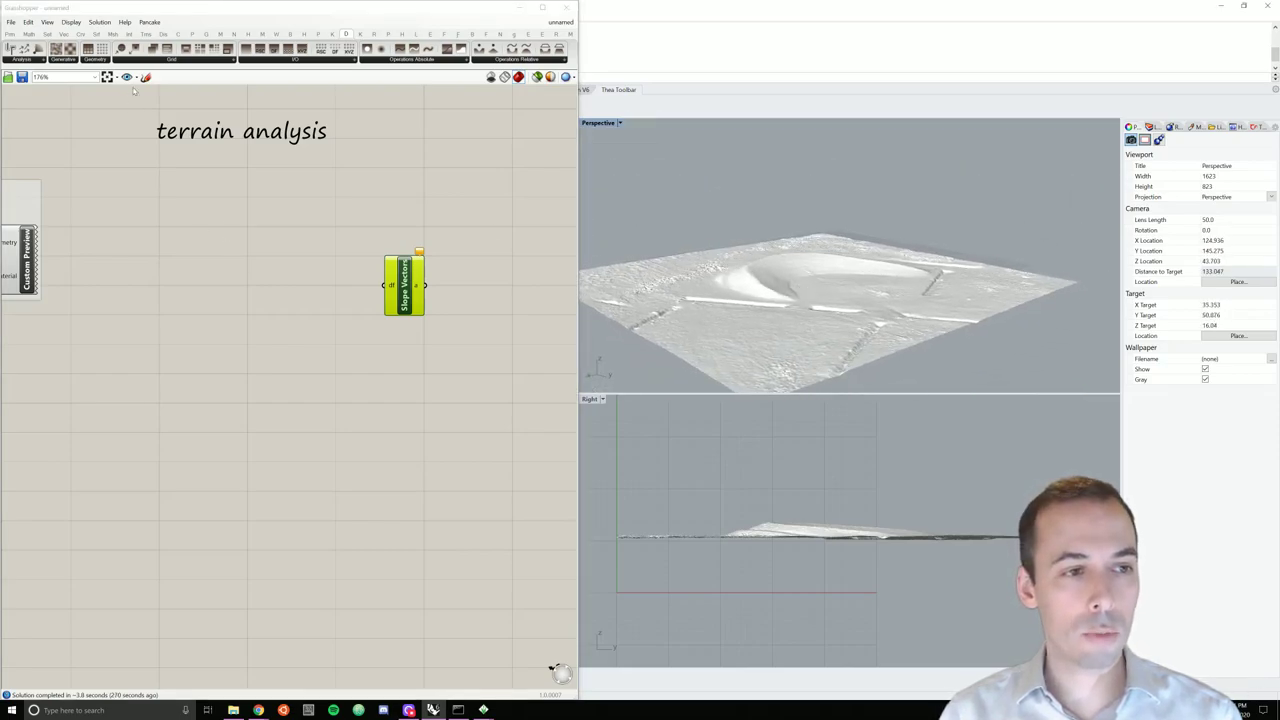
Step: Place Grid Filter and Grid Smooth in a row with Slope Vectors and move them together
left_click(156, 60)
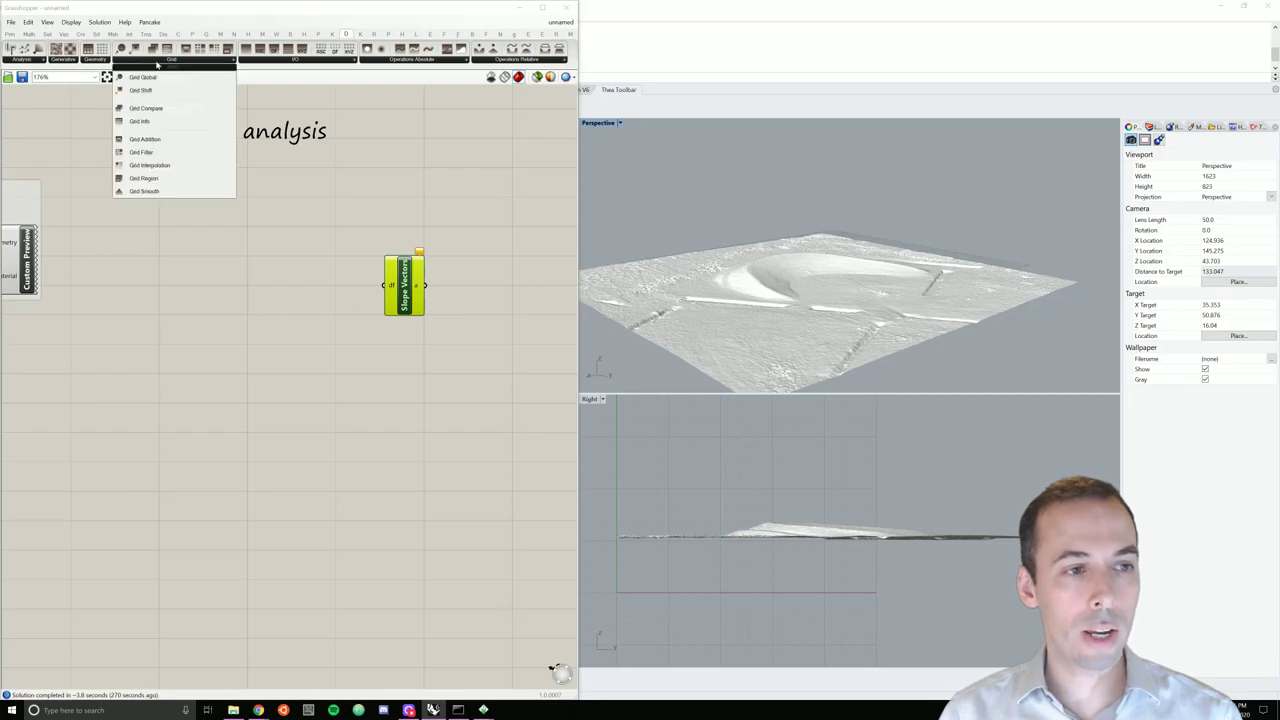
left_click(165, 152)
left_click(200, 258)
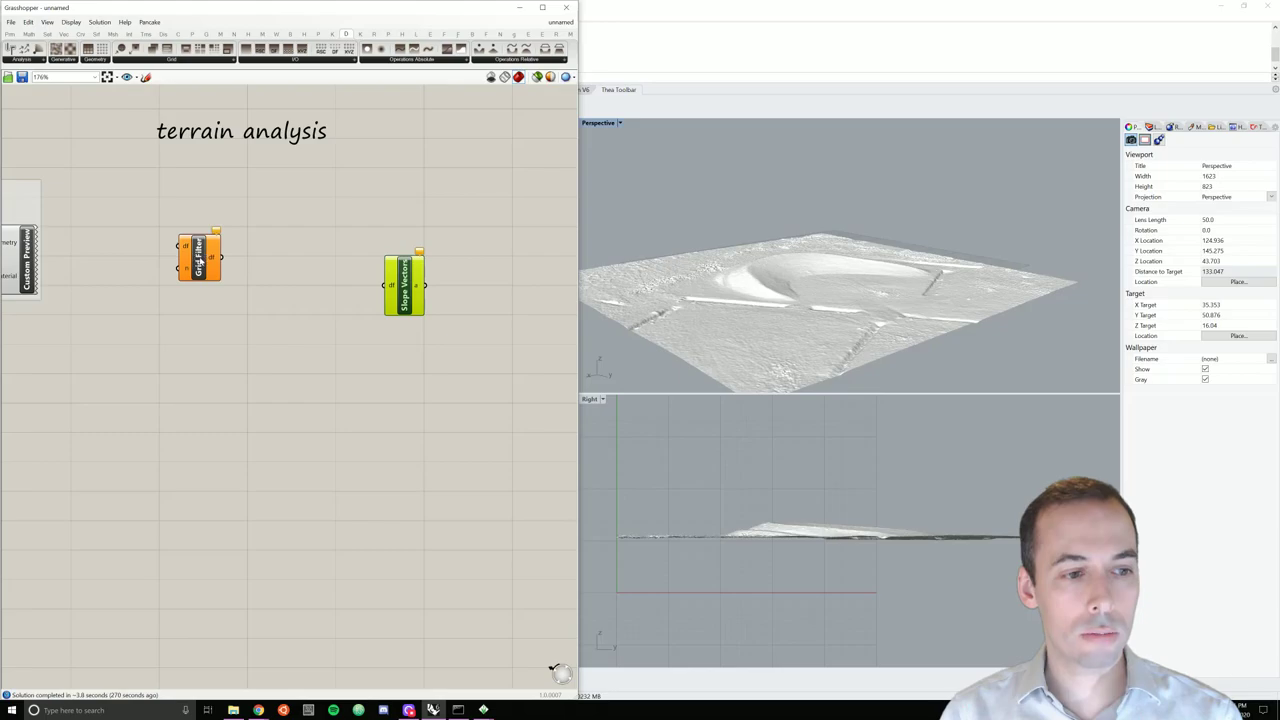
left_click(199, 60)
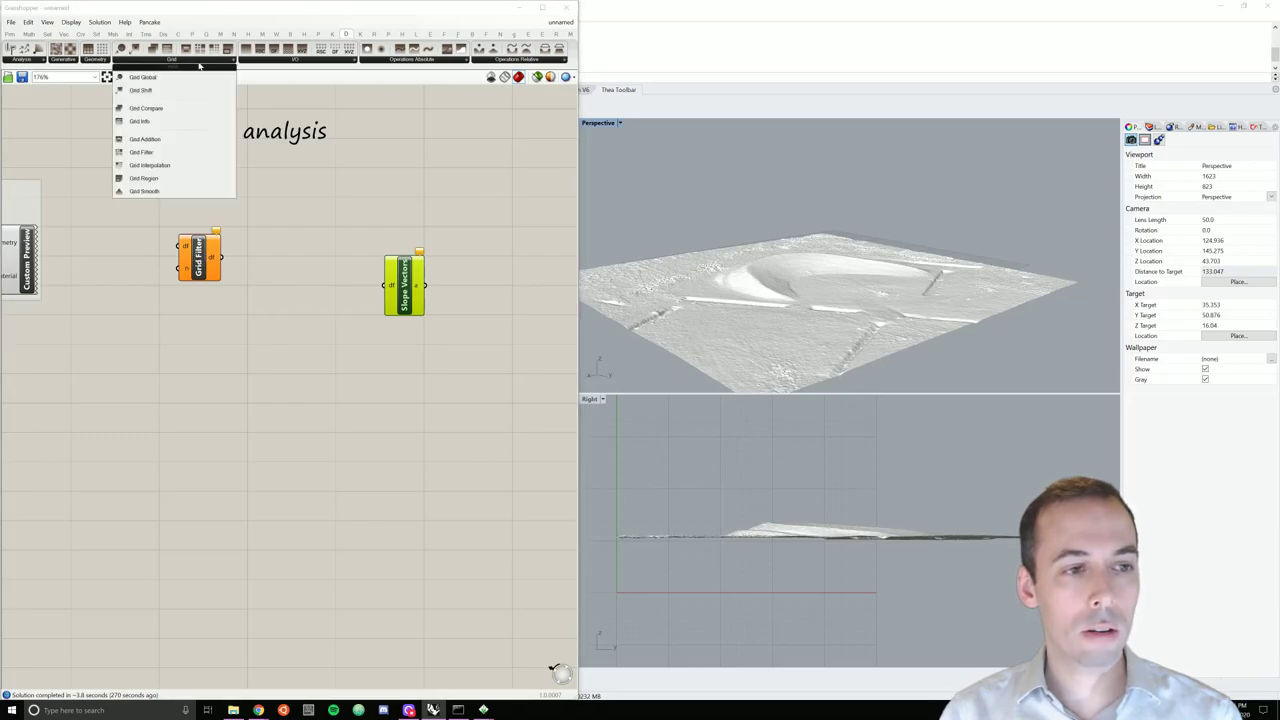
left_click(150, 191)
left_click(290, 265)
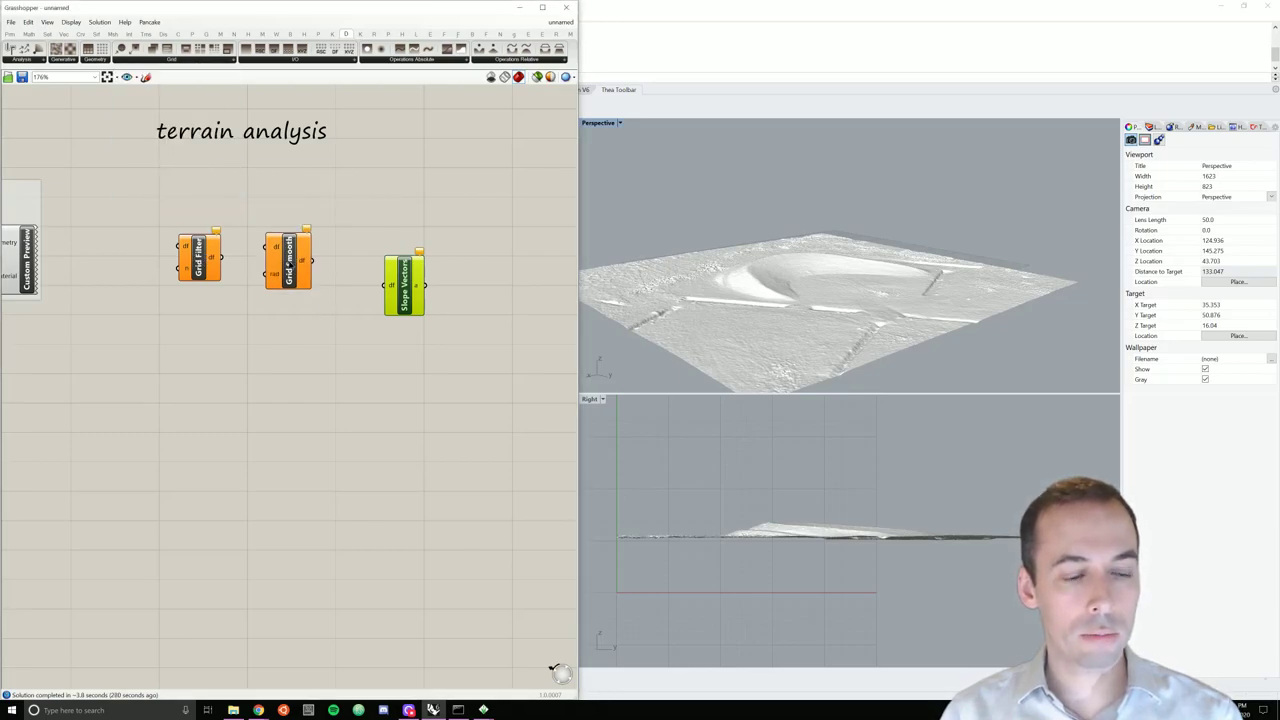
left_click(381, 289)
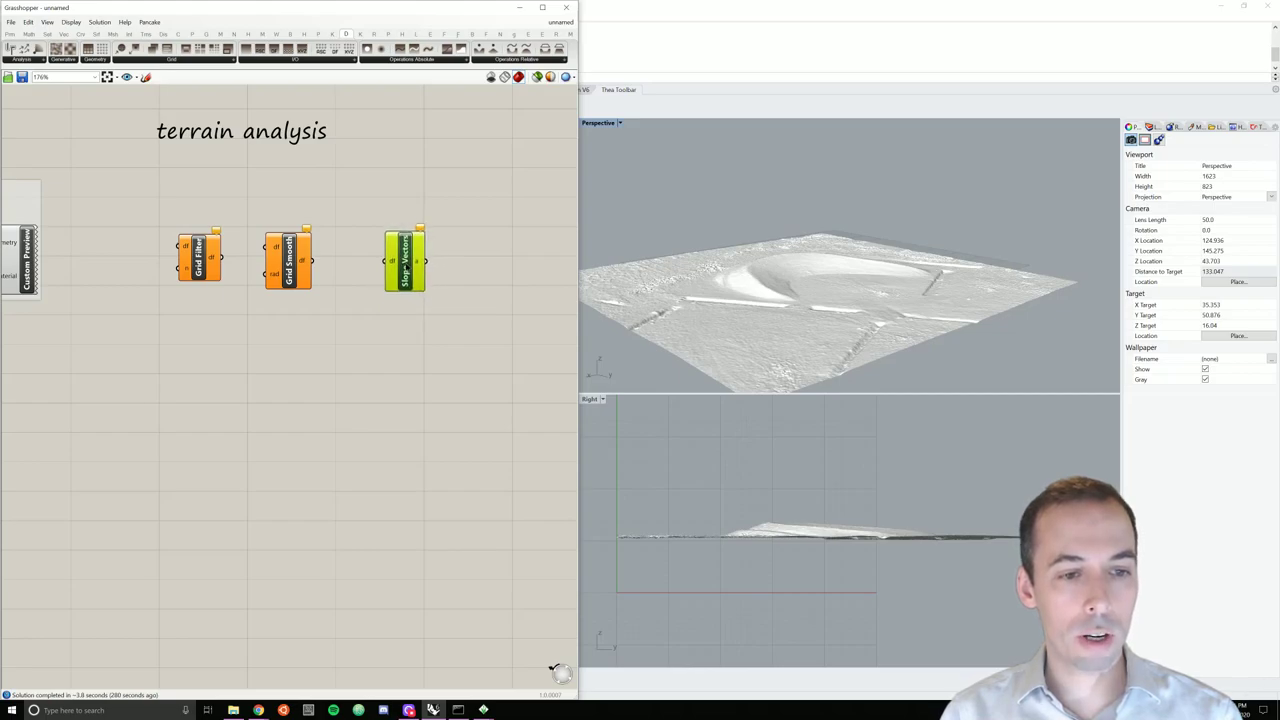
left_click(329, 325)
left_click_drag(146, 196, 424, 333)
left_click_drag(294, 268, 360, 251)
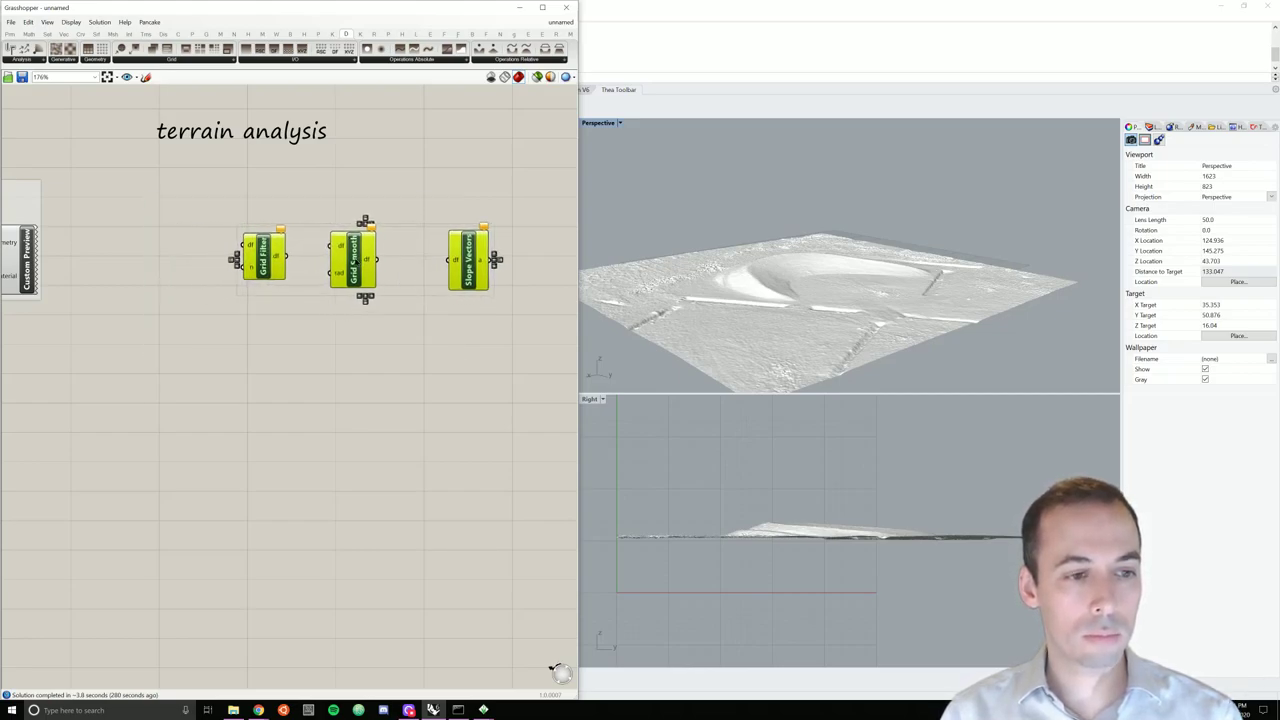
left_click(312, 301)
Step: Wire the Grid Shift output into Grid Filter's df input
scroll(268, 260, "down", 3)
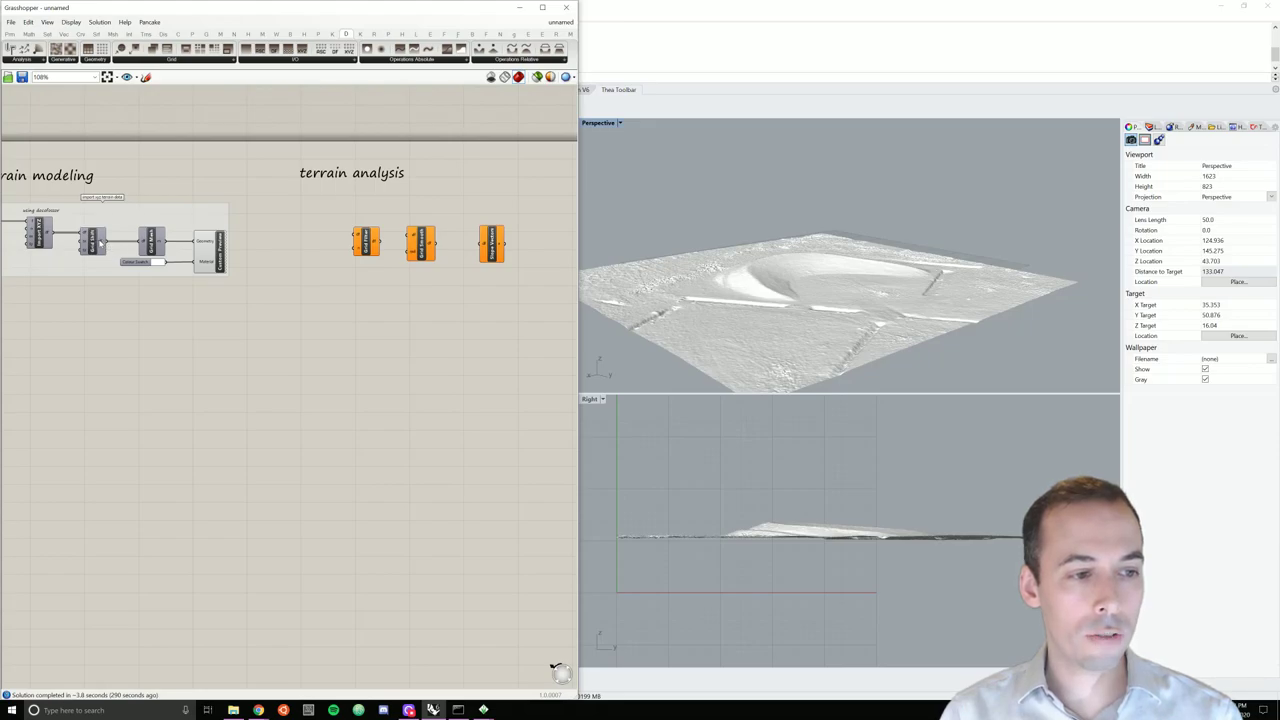
left_click_drag(104, 242, 355, 237)
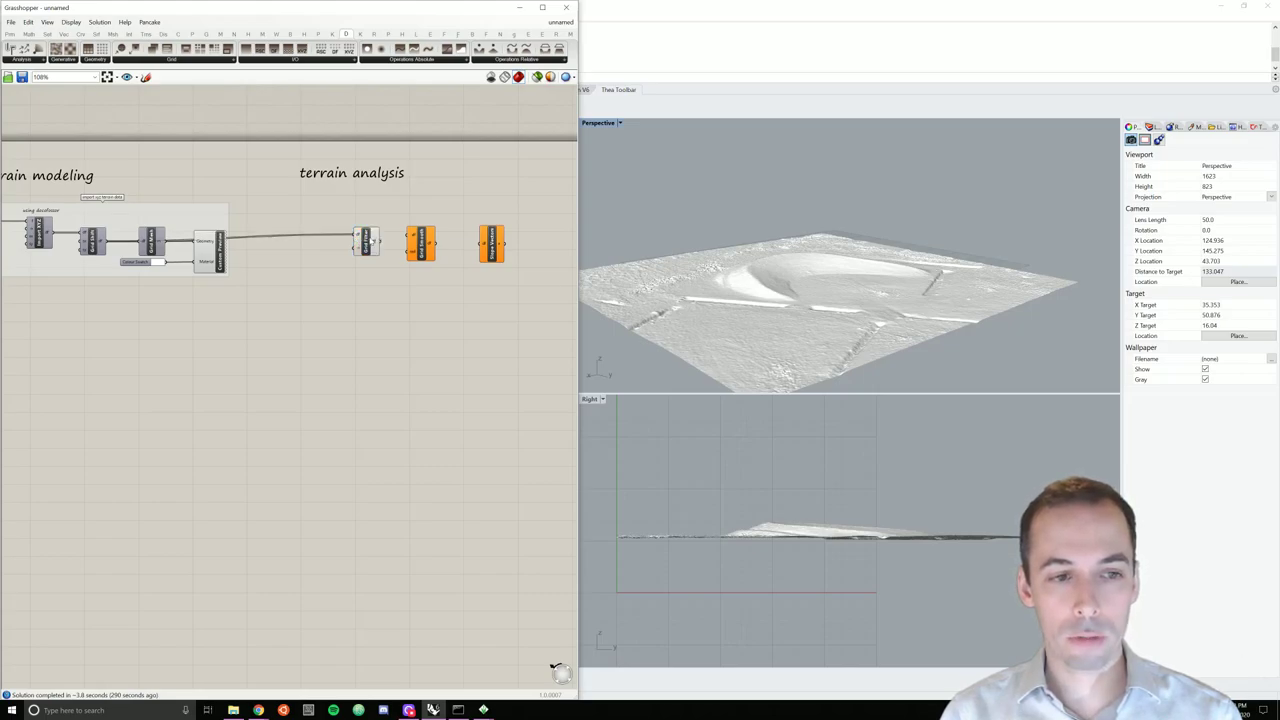
scroll(330, 256, "up", 3)
scroll(330, 256, "up", 3)
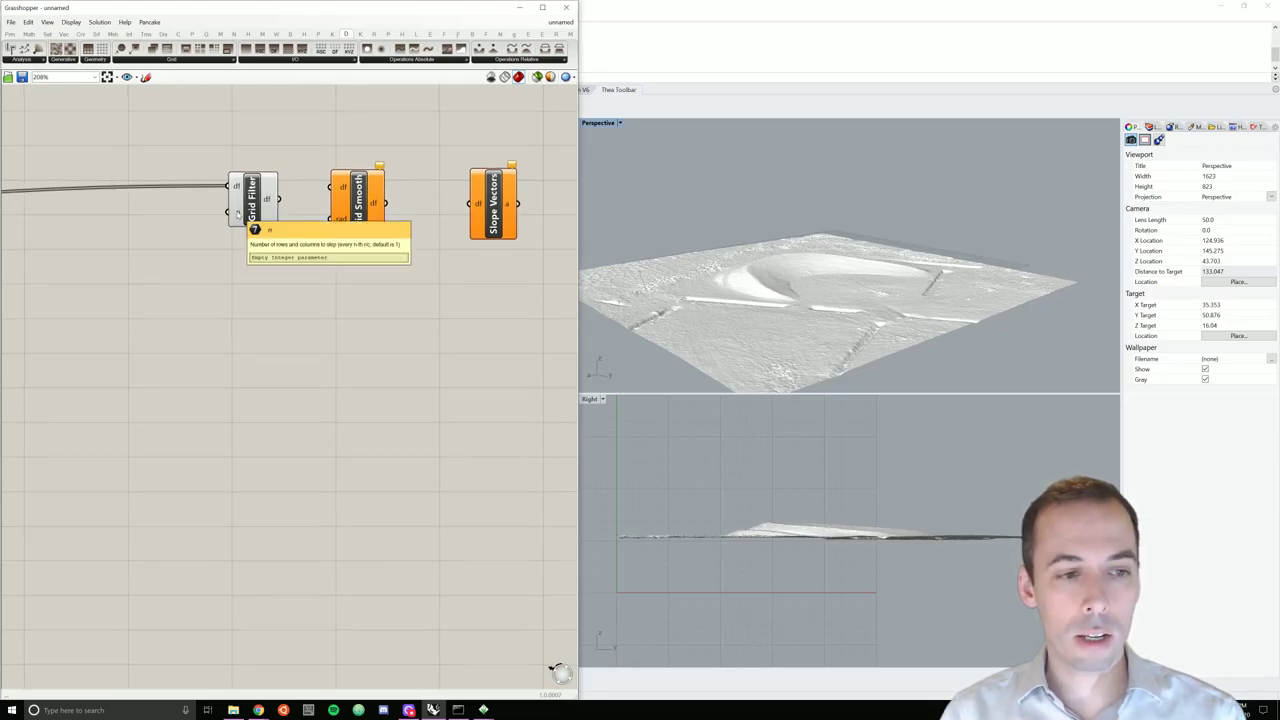
Step: Hide the long wire running into Grid Filter's df input
right_click(236, 190)
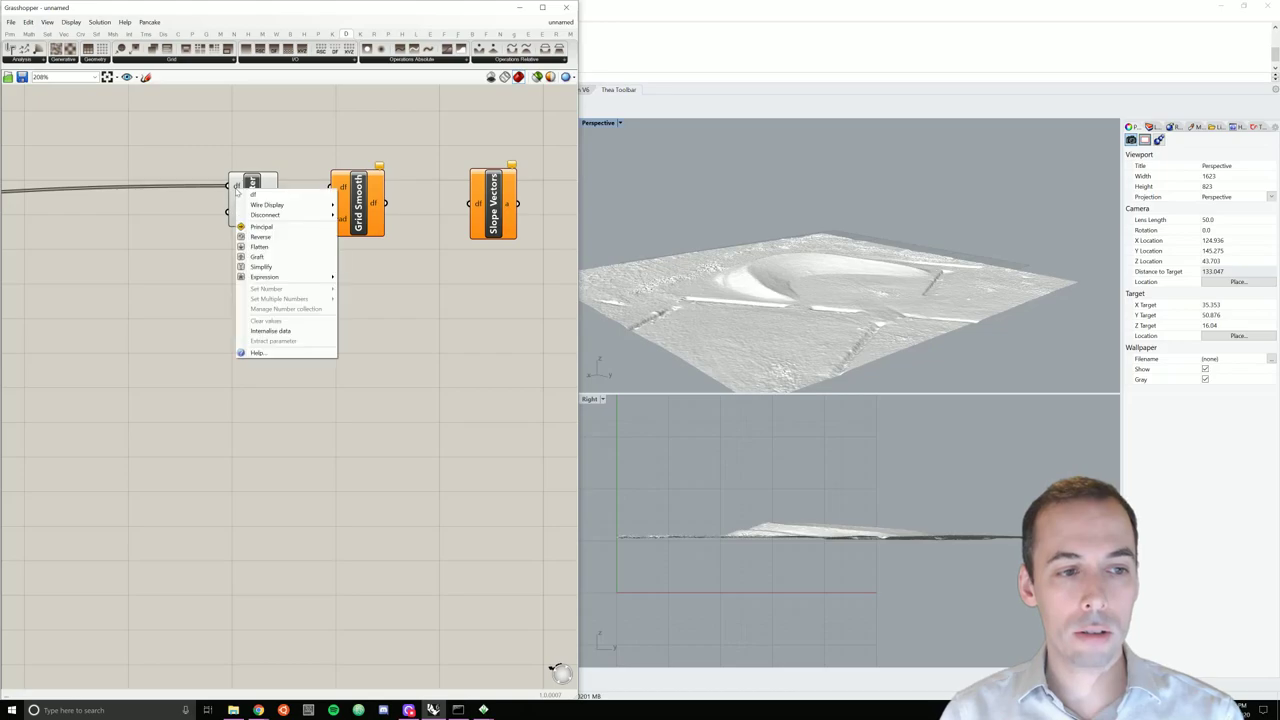
mouse_move(300, 207)
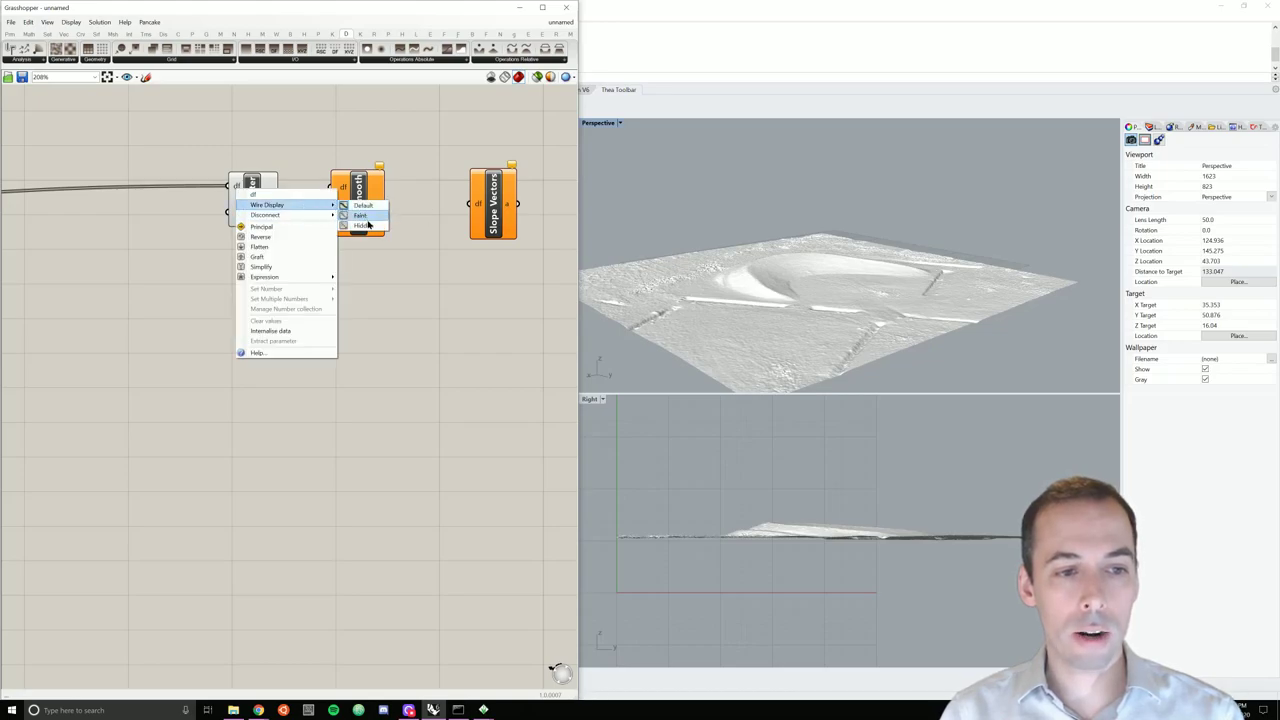
left_click(363, 225)
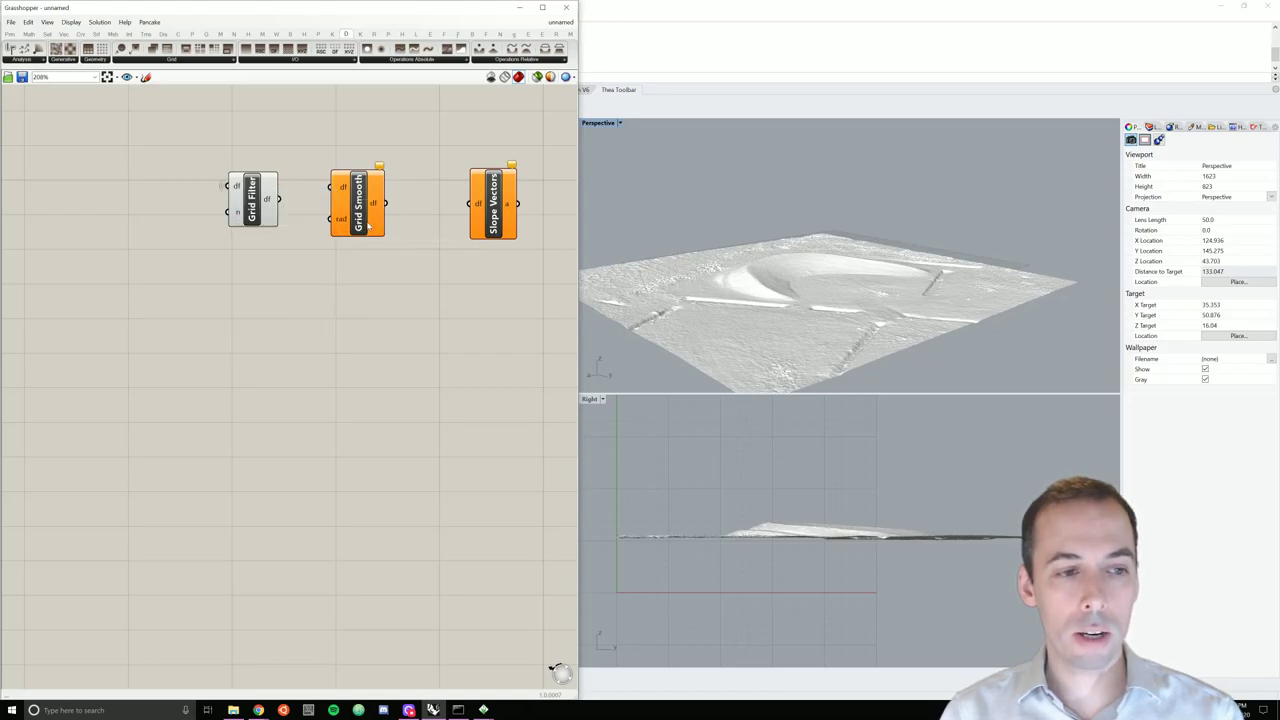
Step: Add a Number Slider to the canvas near Grid Filter
double_click(175, 226)
type("number")
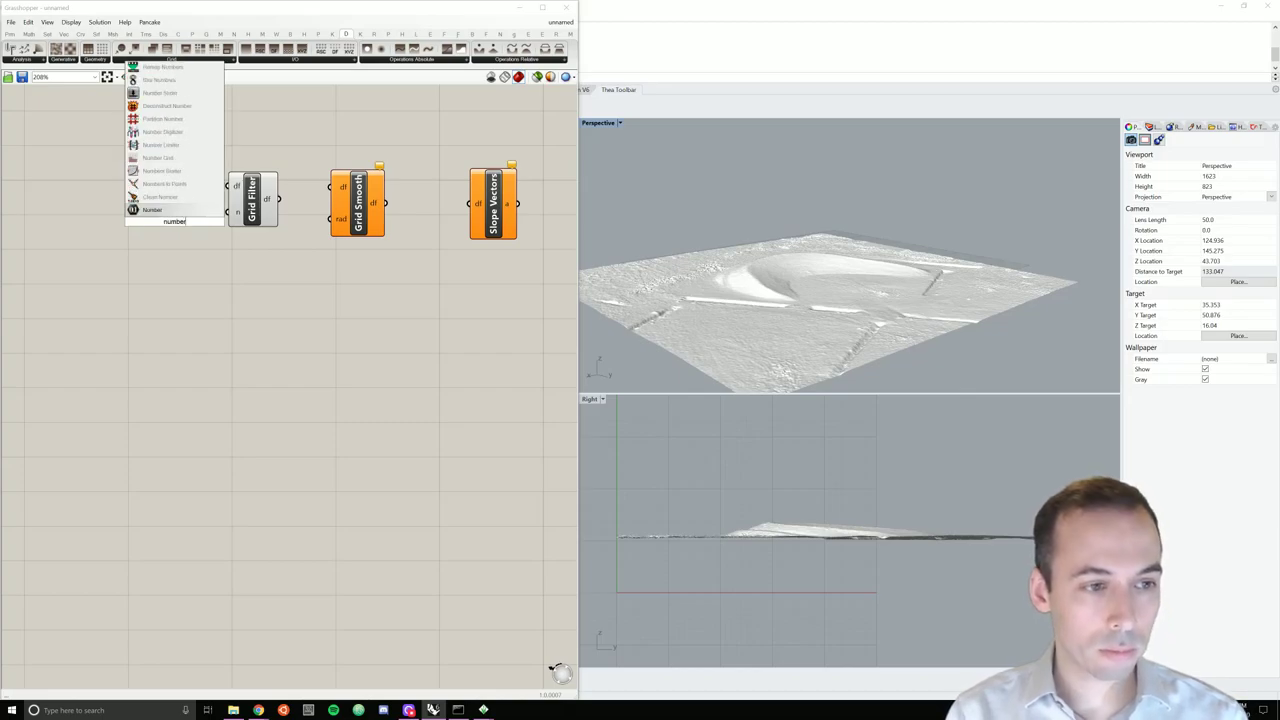
key("Up")
key("Up")
key("Up")
key("Up")
key("Up")
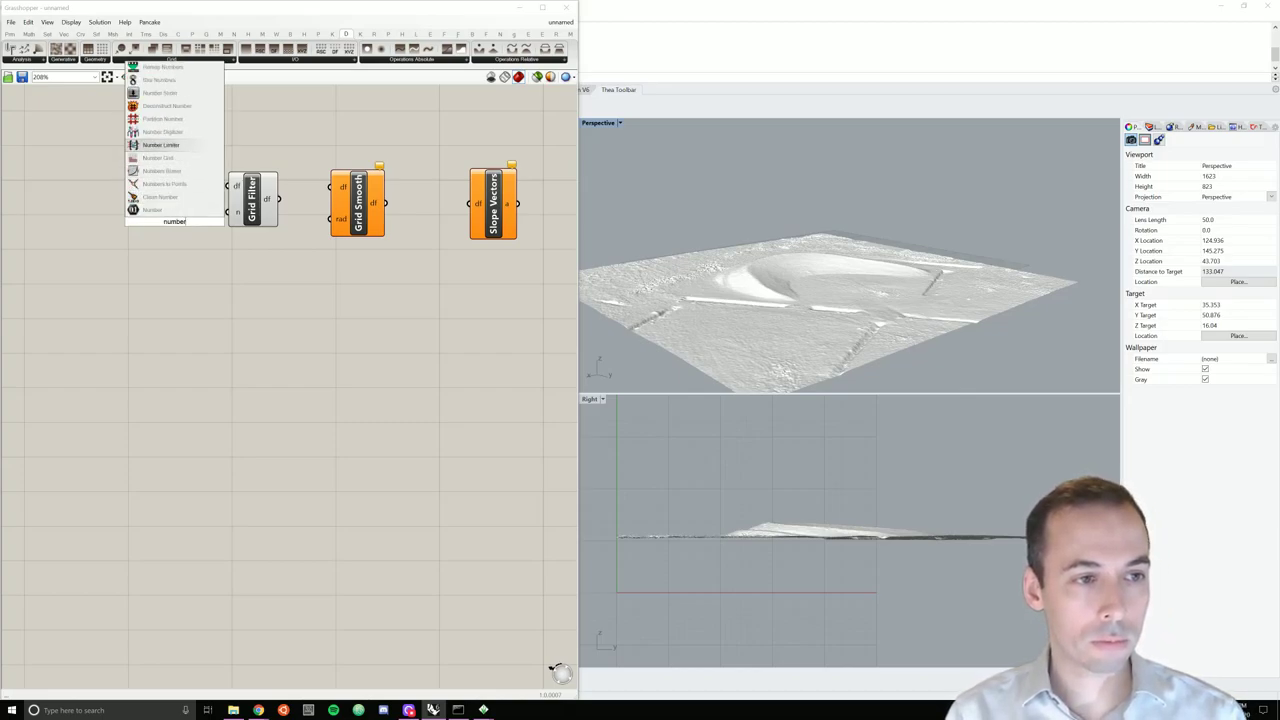
key("Up")
key("Up")
key("Up")
key("Up")
key("Return")
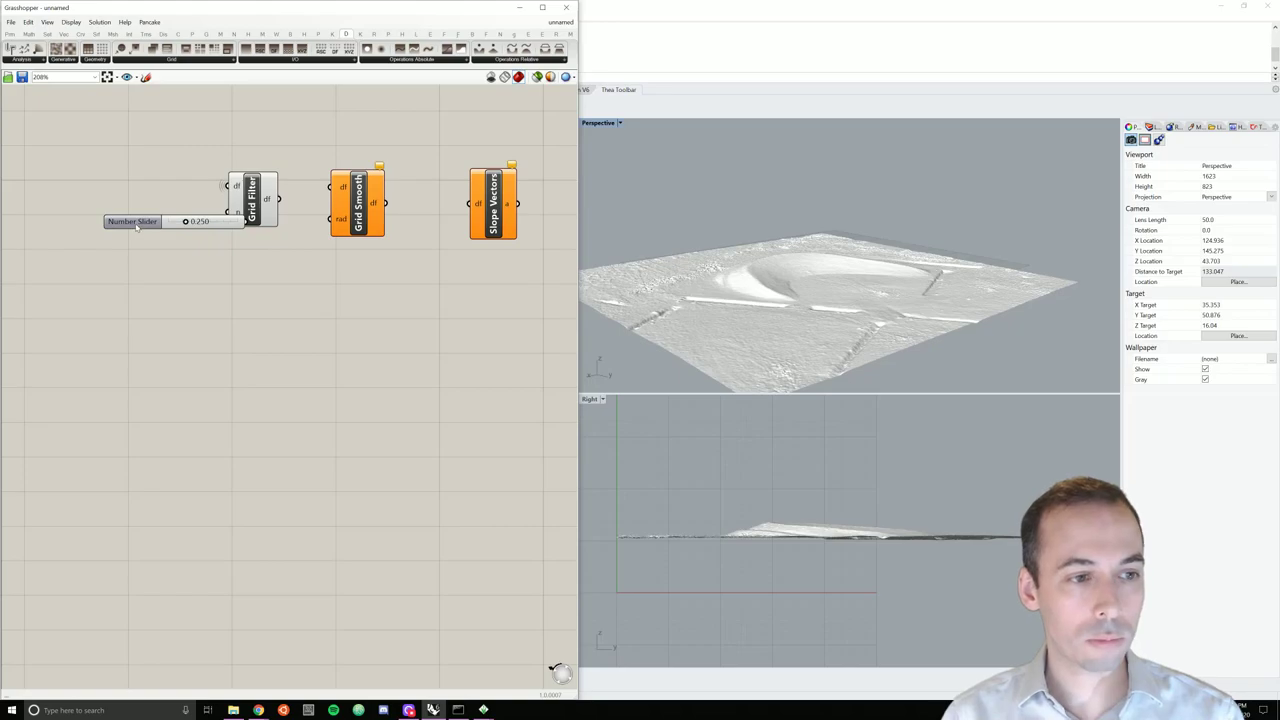
Step: Make the slider an integer 'Resolution' slider, 0–30, value 10, wired to Grid Filter's n input
double_click(137, 224)
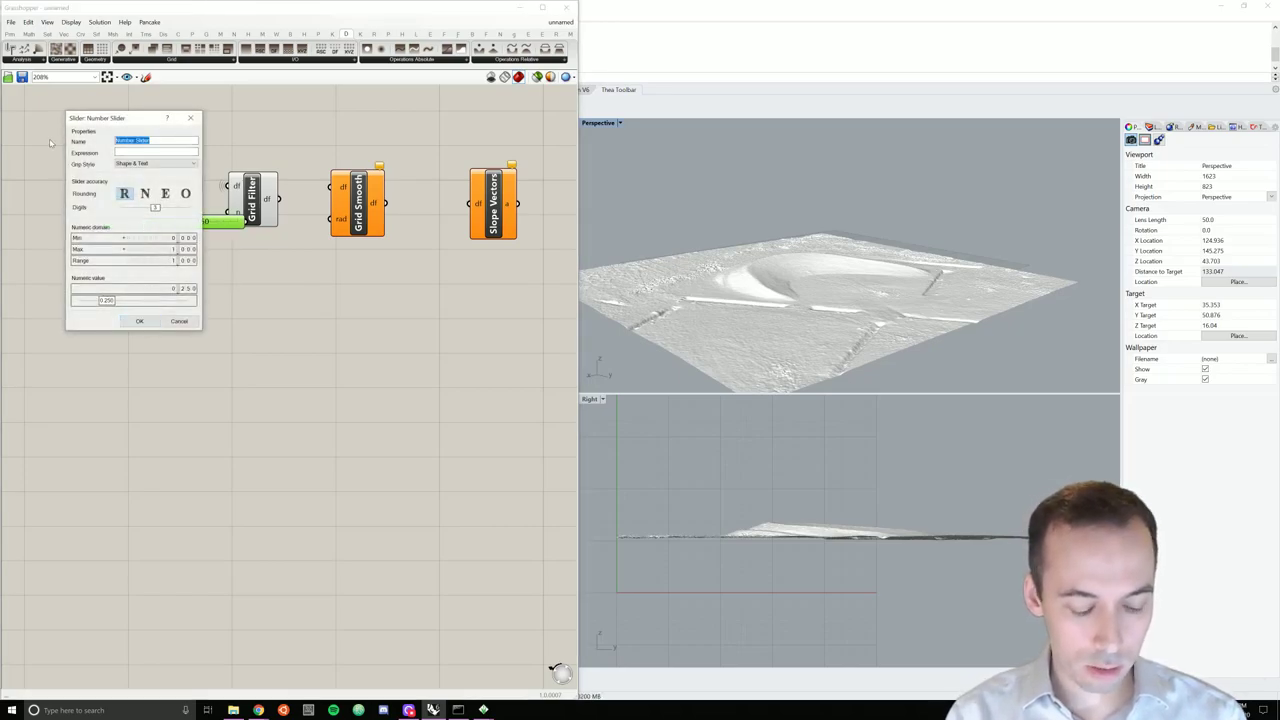
type("Resolution")
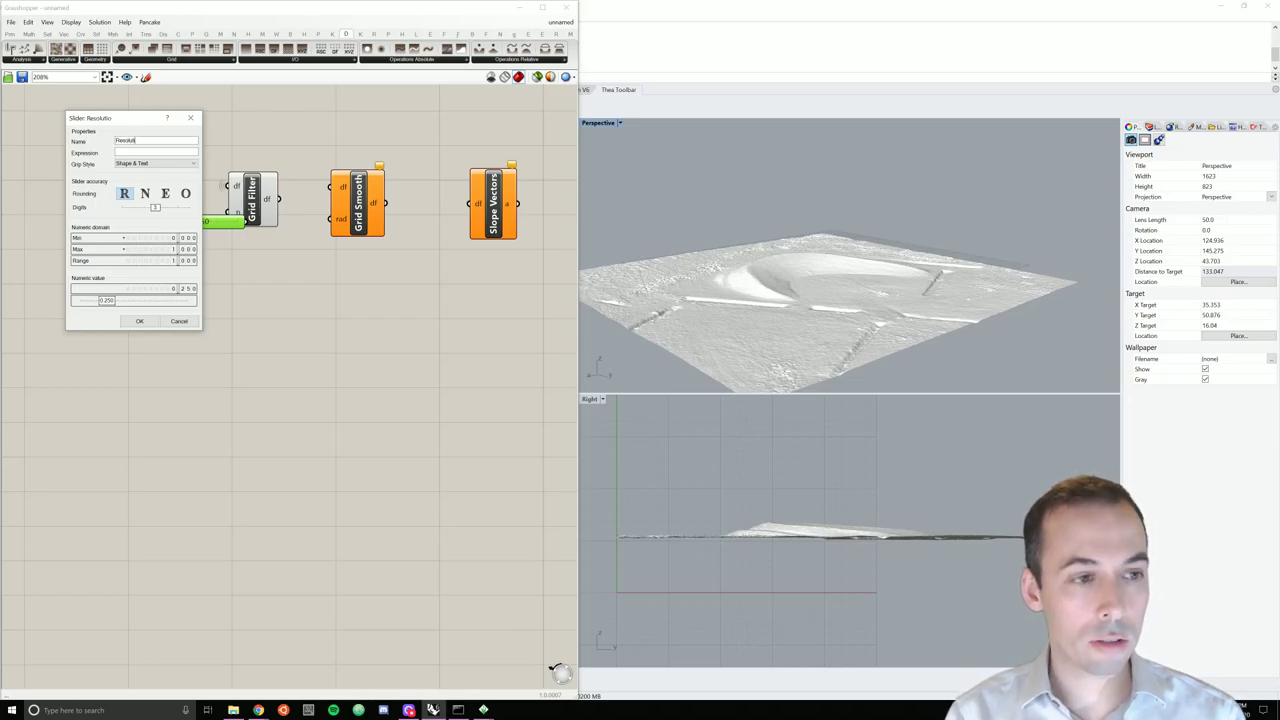
left_click(145, 193)
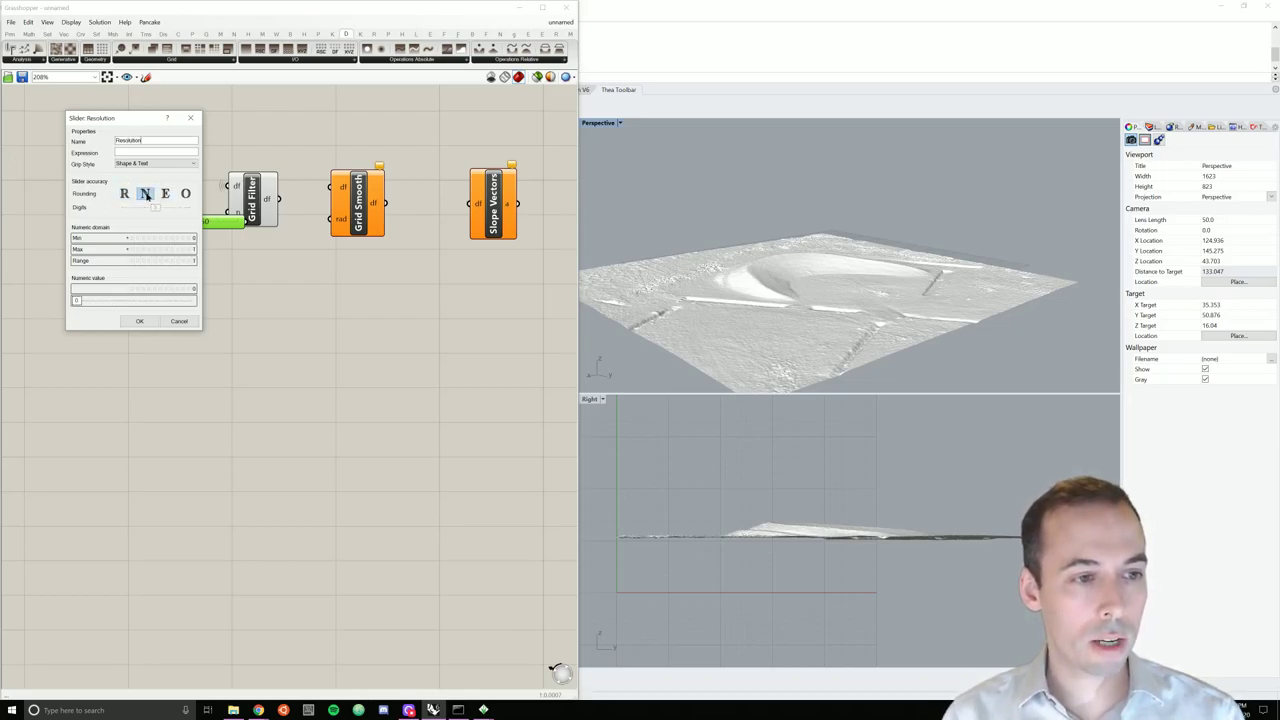
double_click(157, 260)
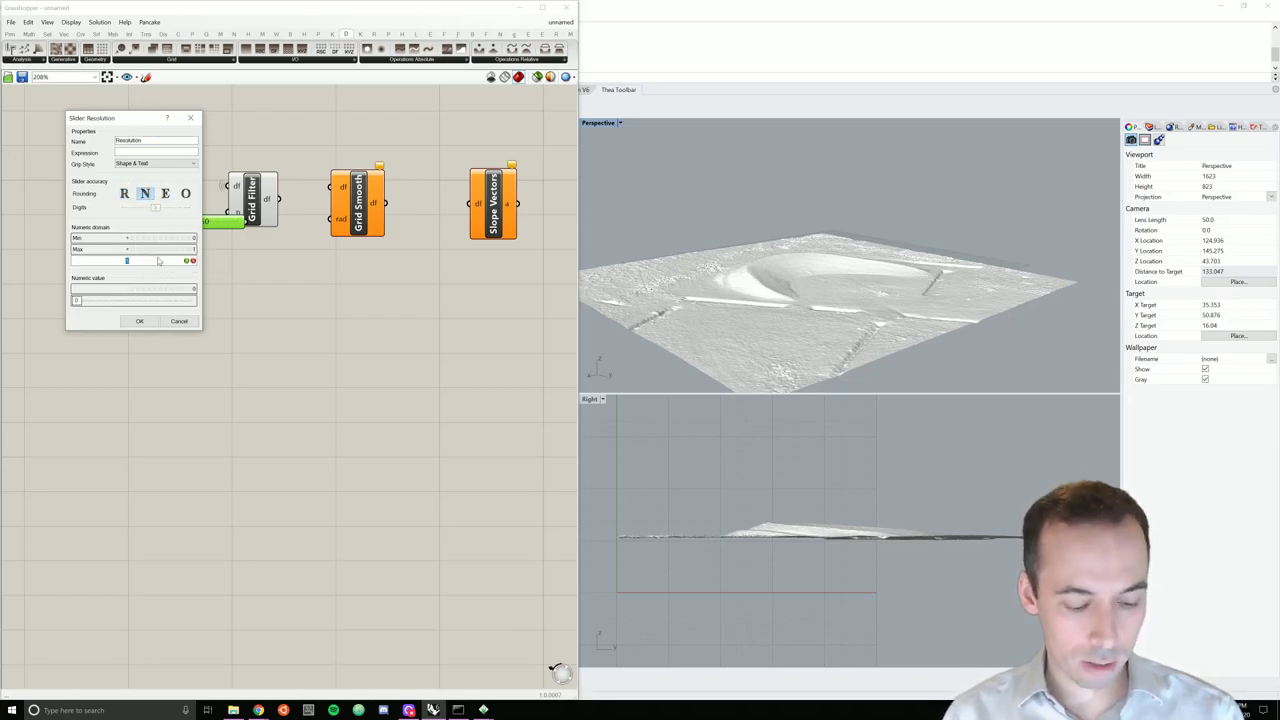
type("30")
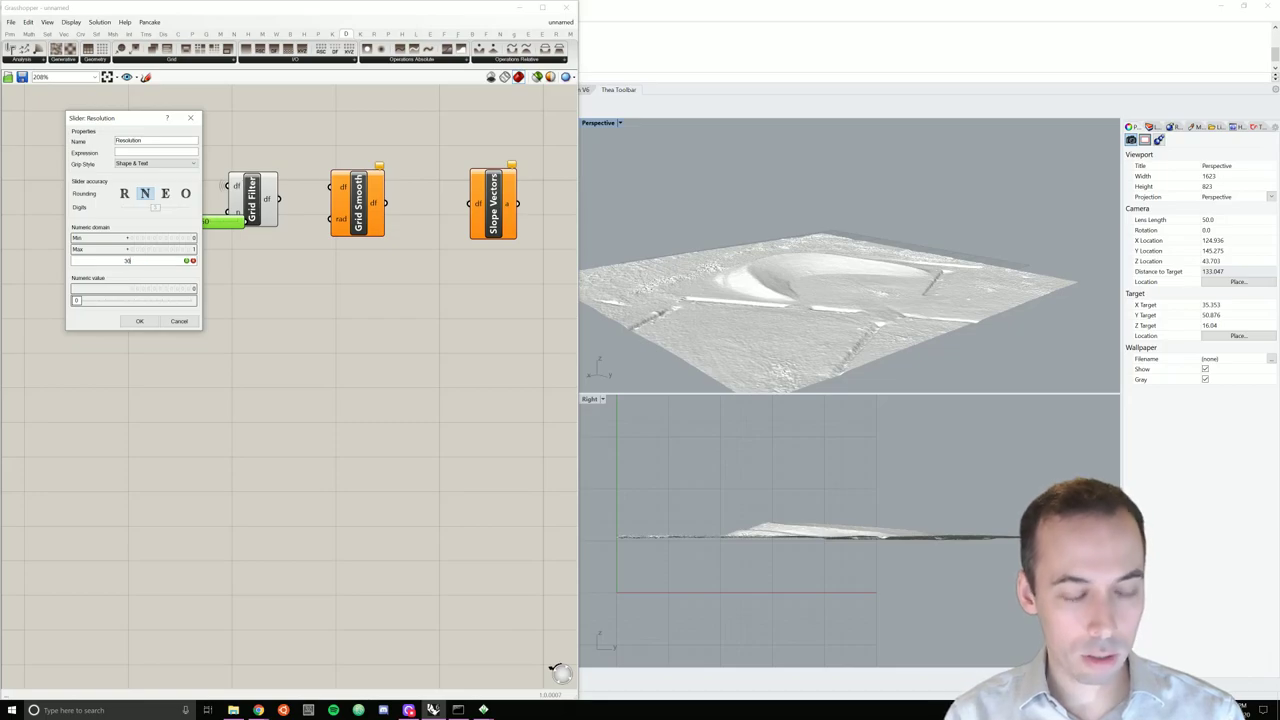
double_click(156, 250)
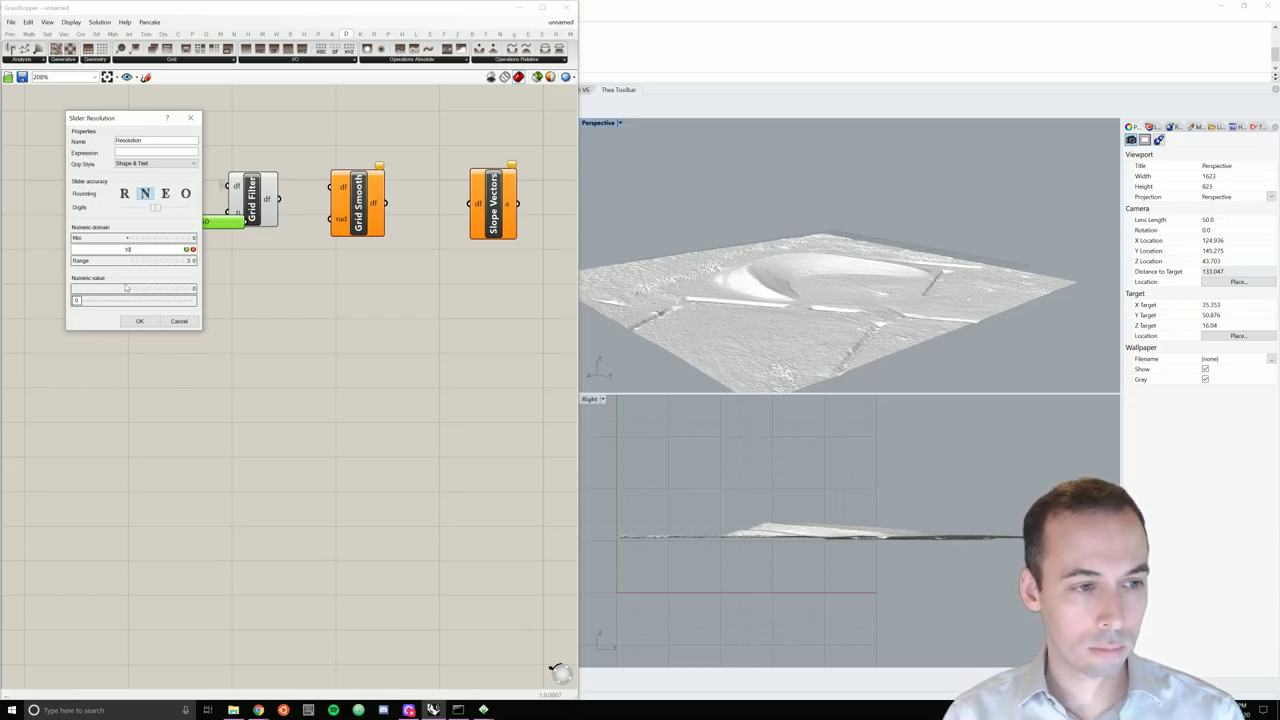
type("30")
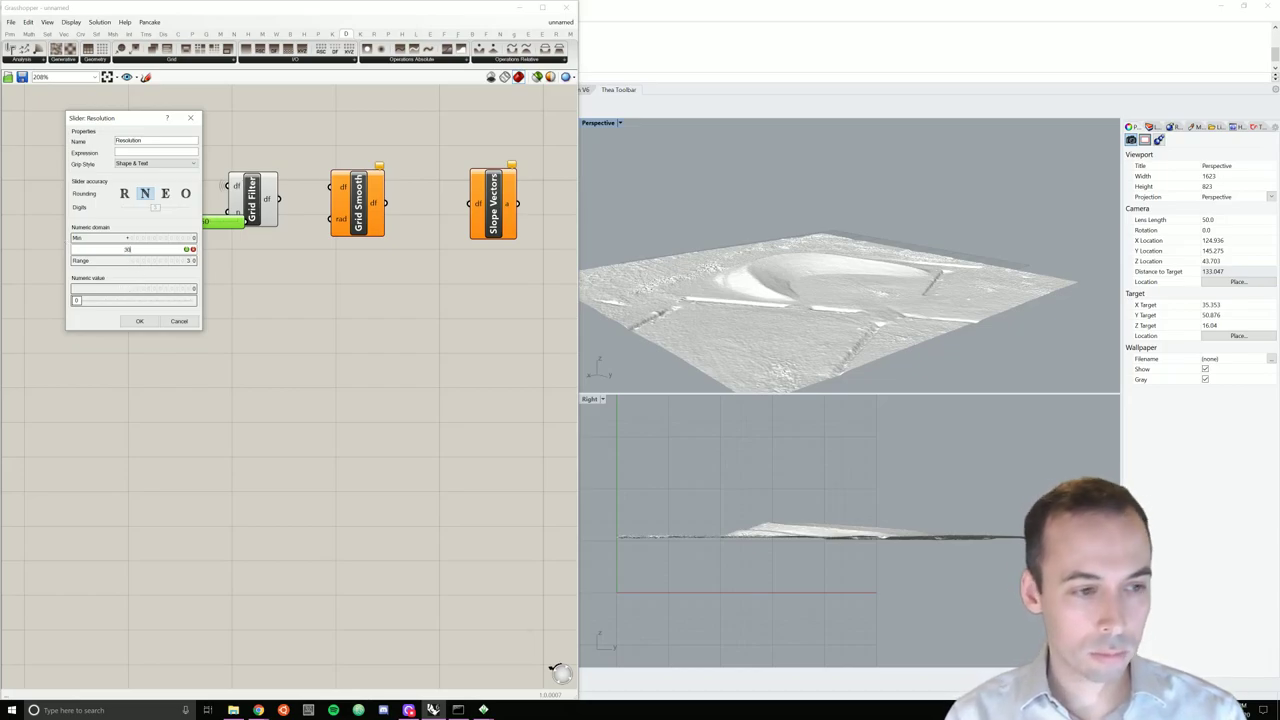
double_click(120, 301)
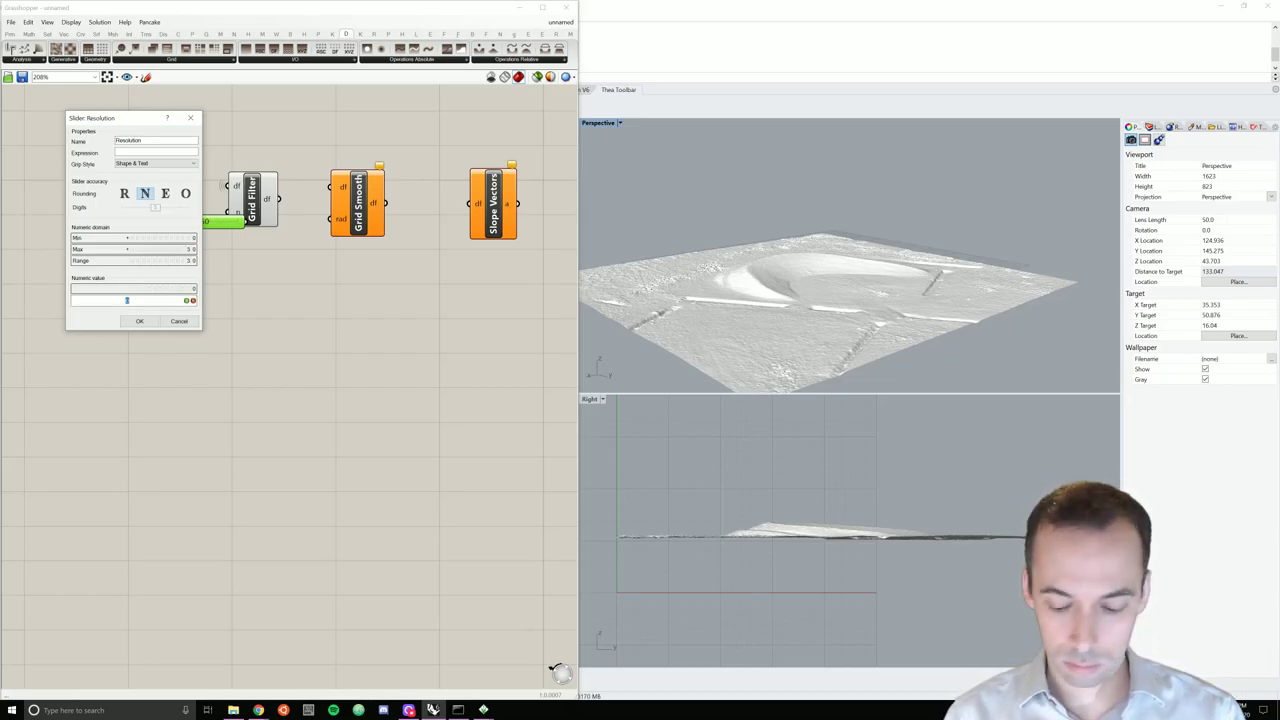
type("10")
left_click(140, 321)
left_click_drag(143, 224, 97, 217)
mouse_move(199, 214)
left_mouse_down()
mouse_move(229, 217)
mouse_move(186, 217)
left_mouse_up()
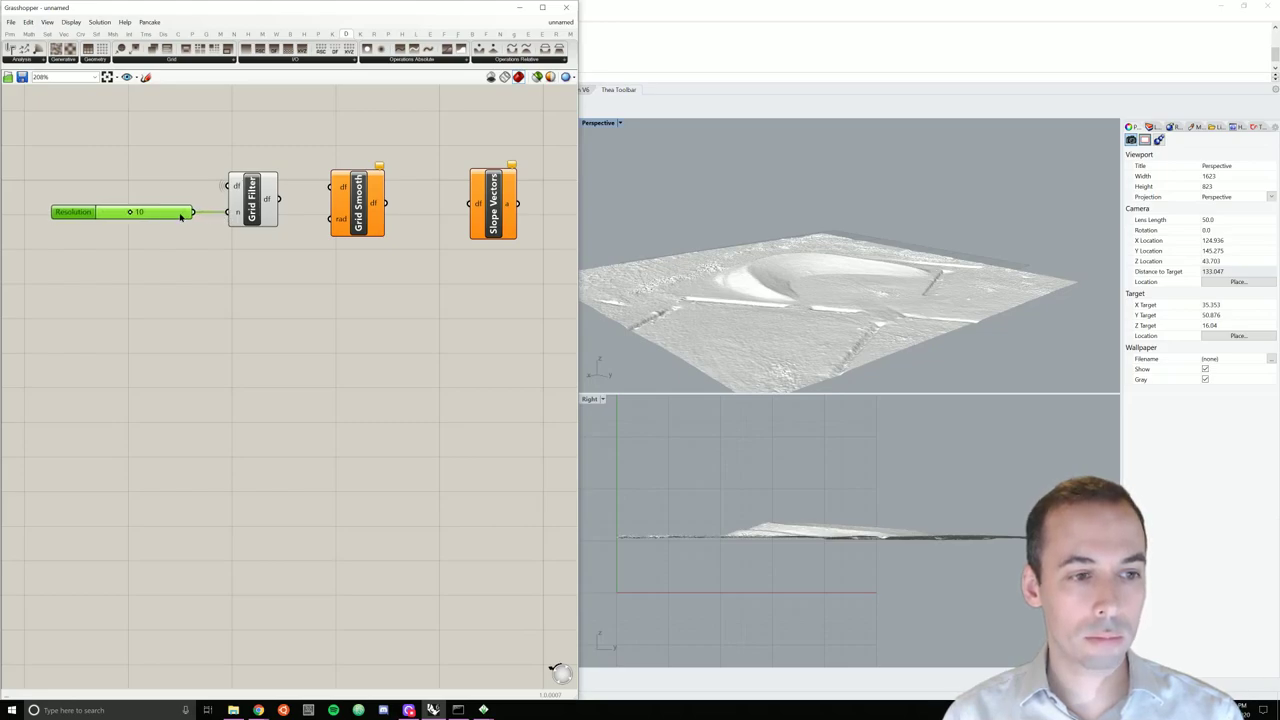
Step: Alt-drag a copy of the Resolution slider below the original and set the copy to 2
left_click(215, 274)
right_click_drag(310, 274, 285, 264)
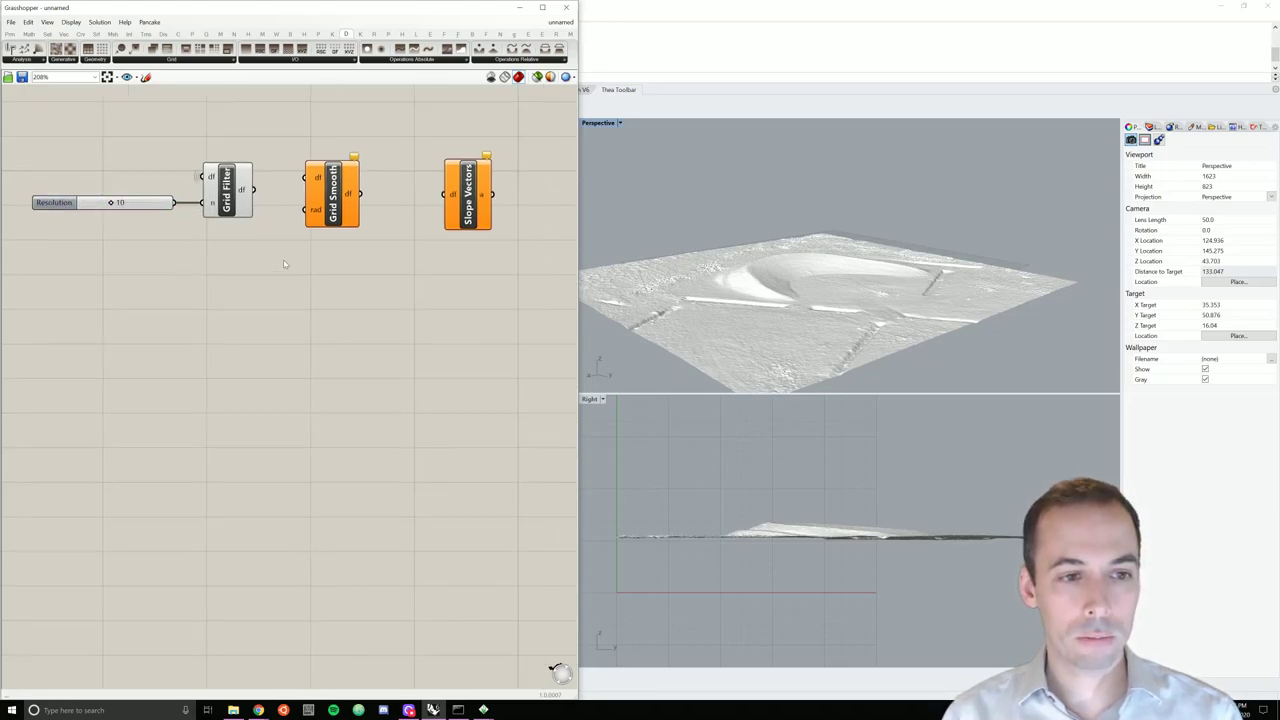
left_click(152, 204)
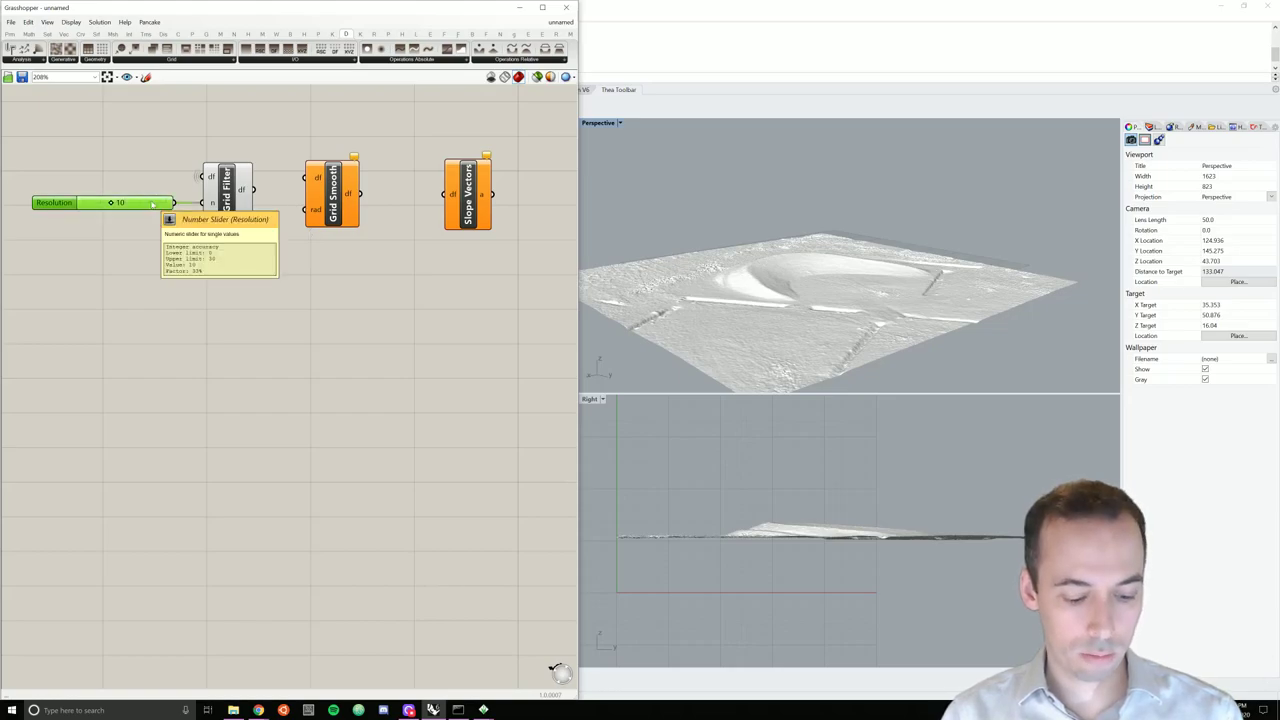
left_click_drag(152, 204, 141, 238, "alt")
left_click(308, 249)
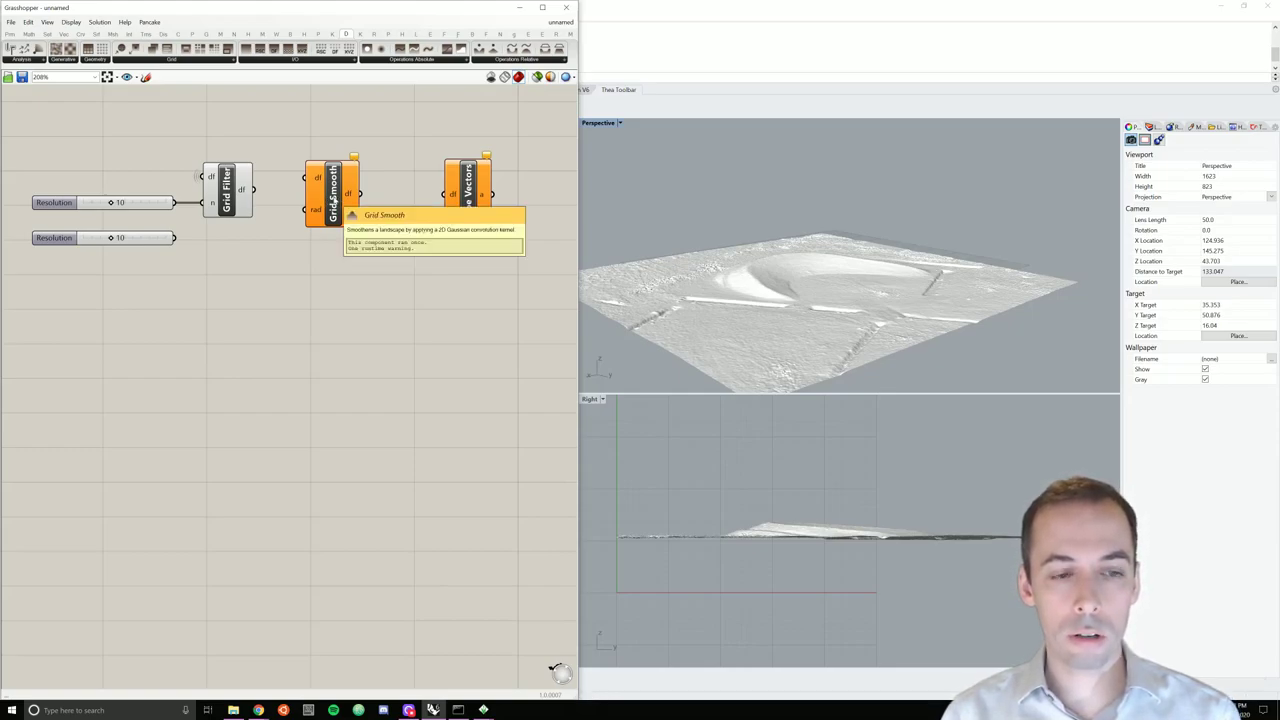
double_click(149, 242)
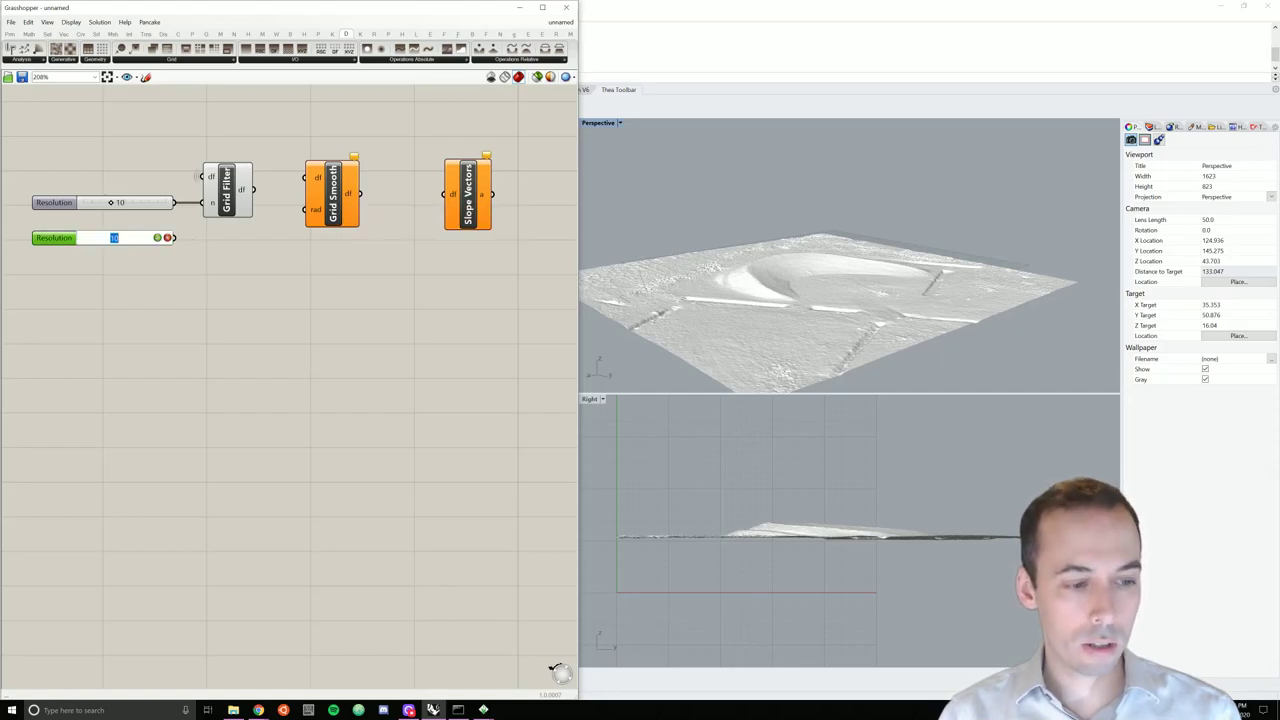
type("2")
key("Return")
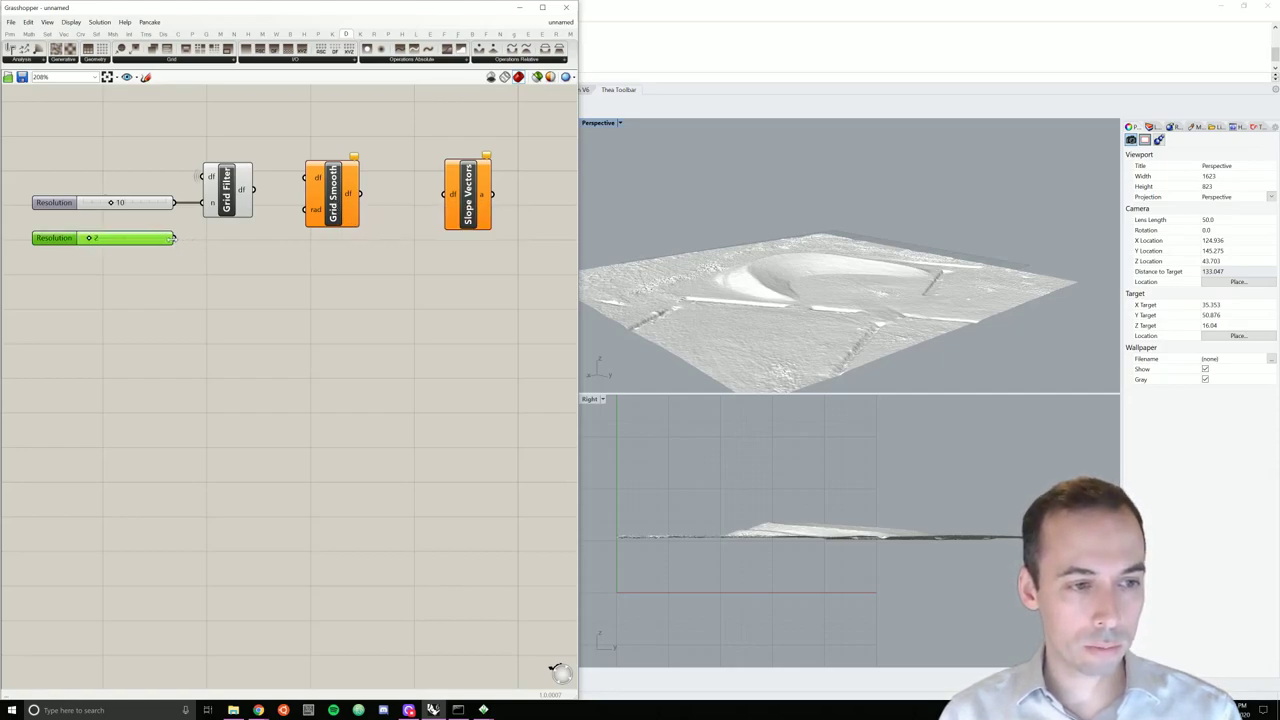
Step: Wire the new slider into Grid Smooth's rad input, adding a relay point on the wire
left_click_drag(174, 239, 304, 209)
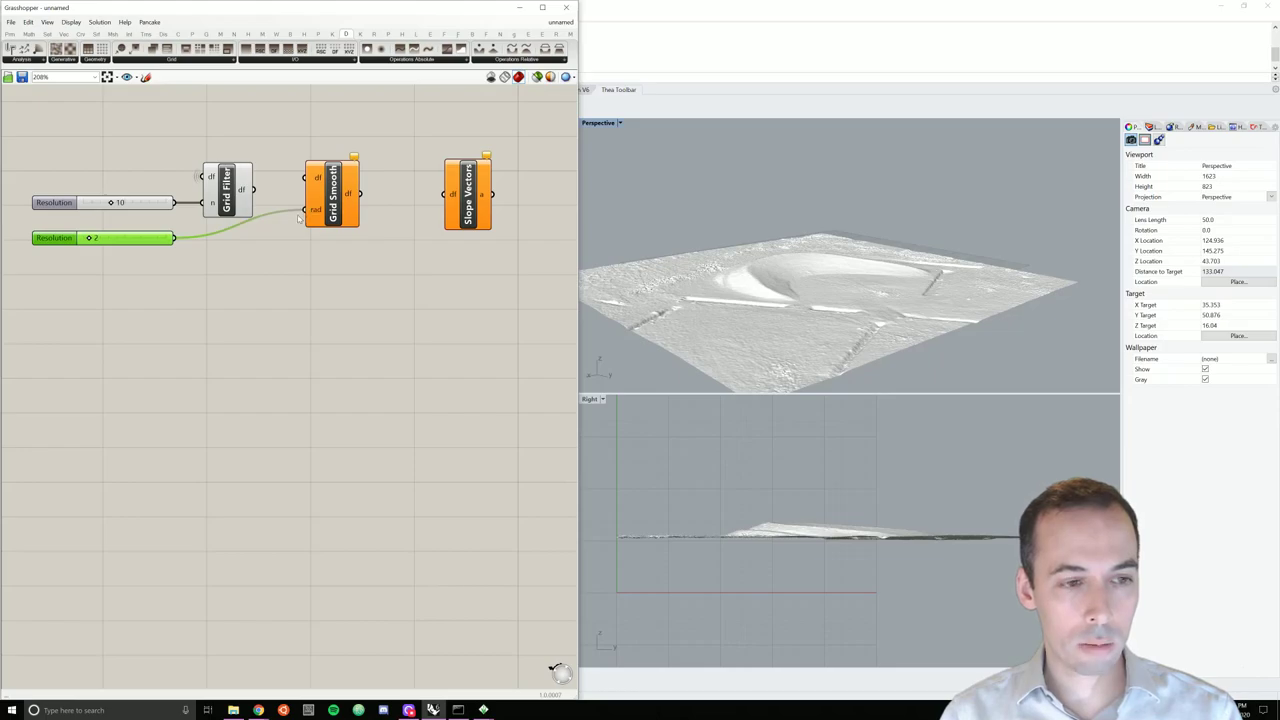
left_click(238, 233)
double_click(241, 238)
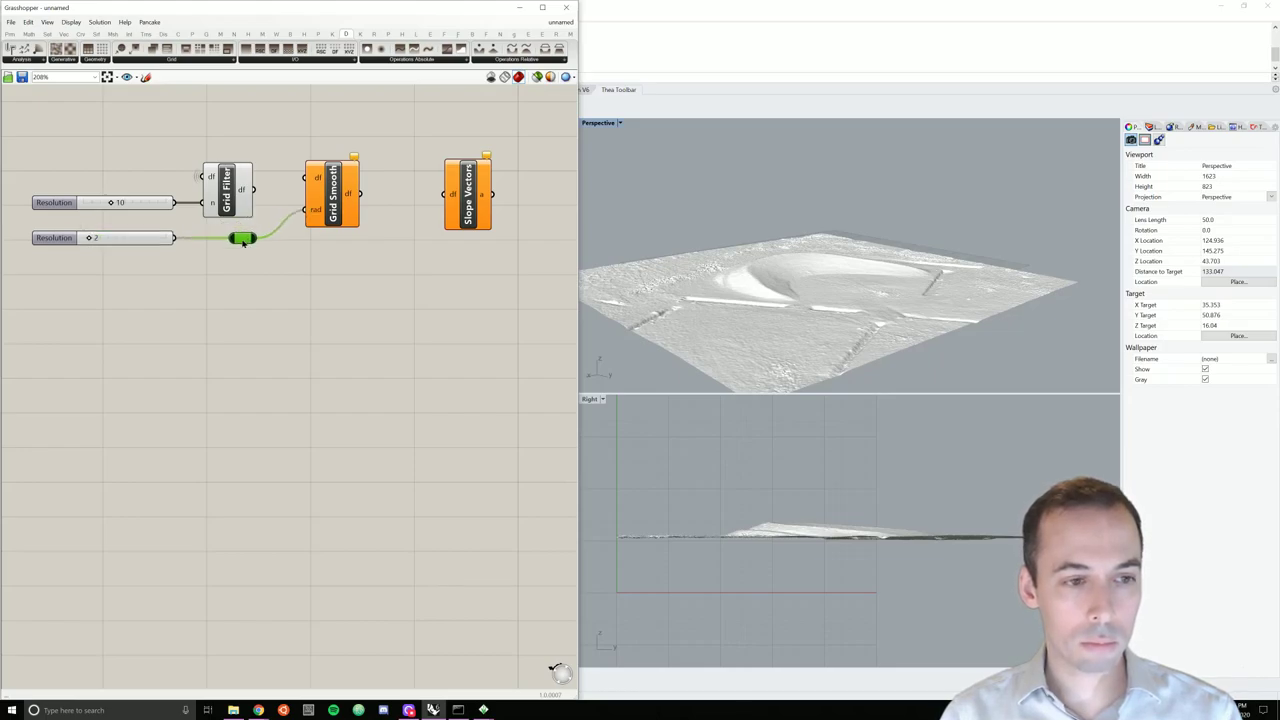
left_click(282, 275)
Step: Chain Grid Filter into Grid Smooth's df input and Grid Smooth's output into Slope Vectors
left_click_drag(258, 191, 336, 207)
left_click(397, 256)
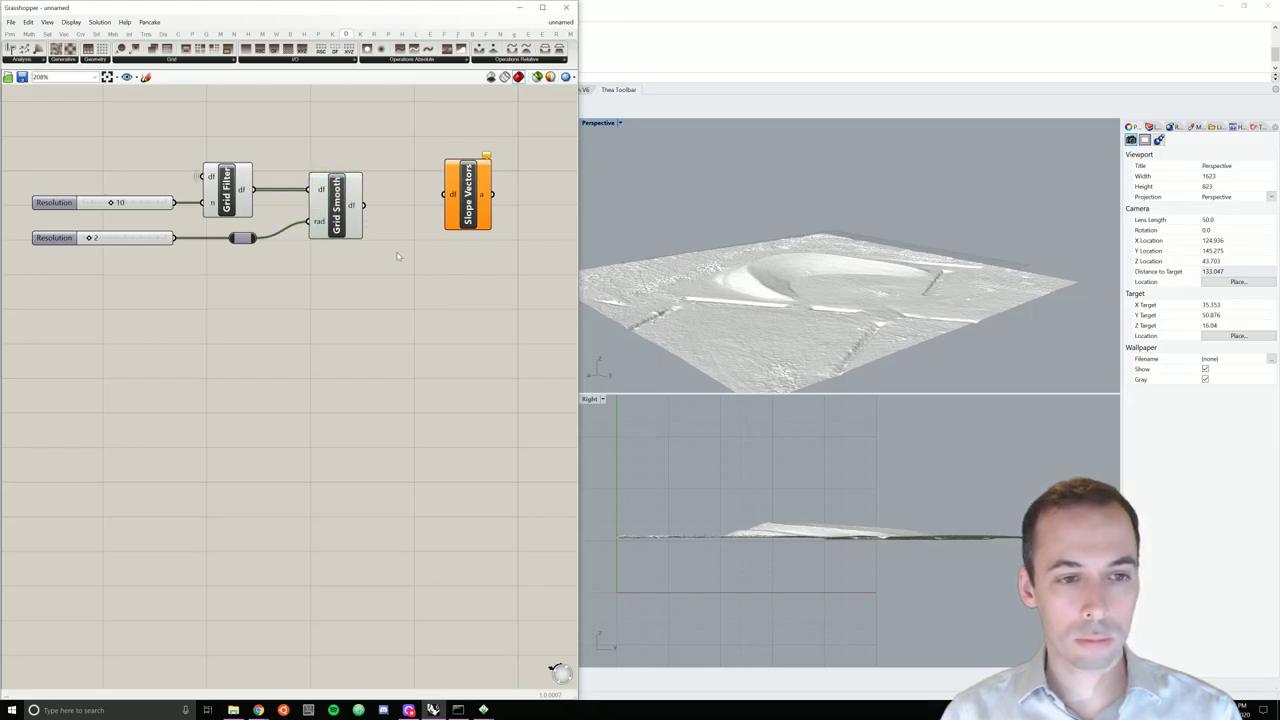
scroll(397, 259, "down", 1)
scroll(426, 249, "up", 1)
scroll(426, 249, "down", 1)
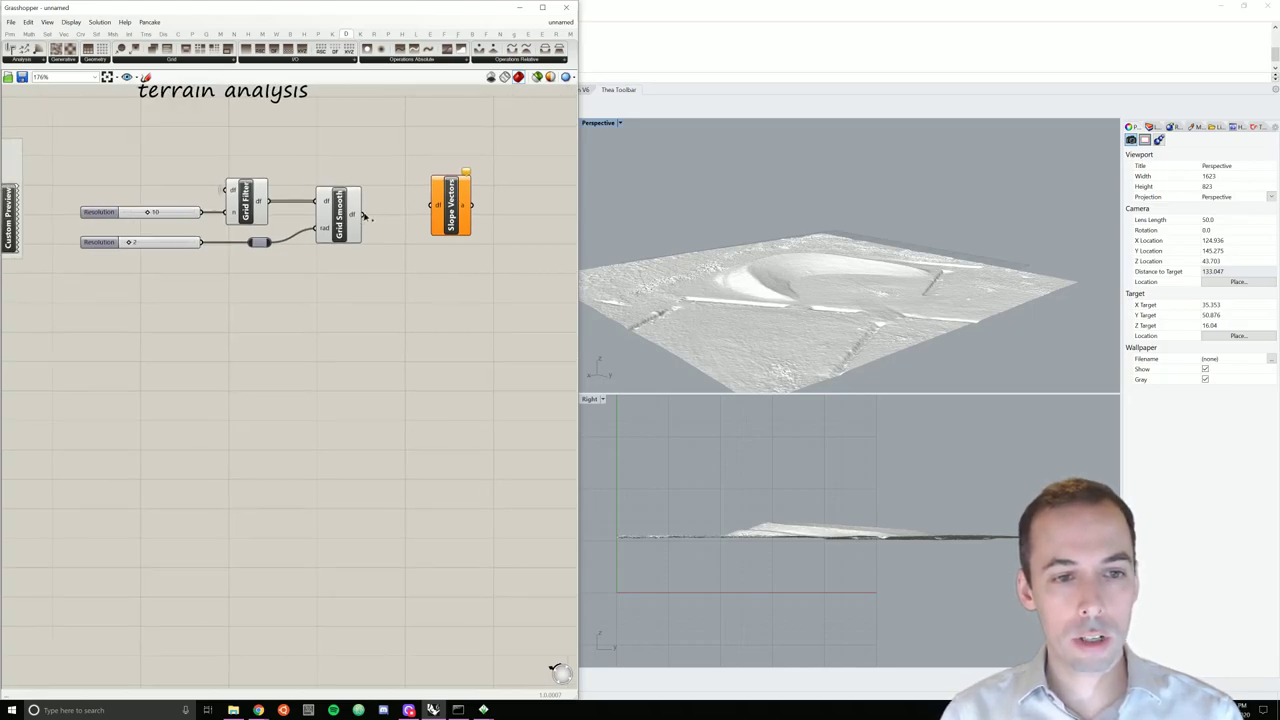
left_click_drag(363, 214, 458, 207)
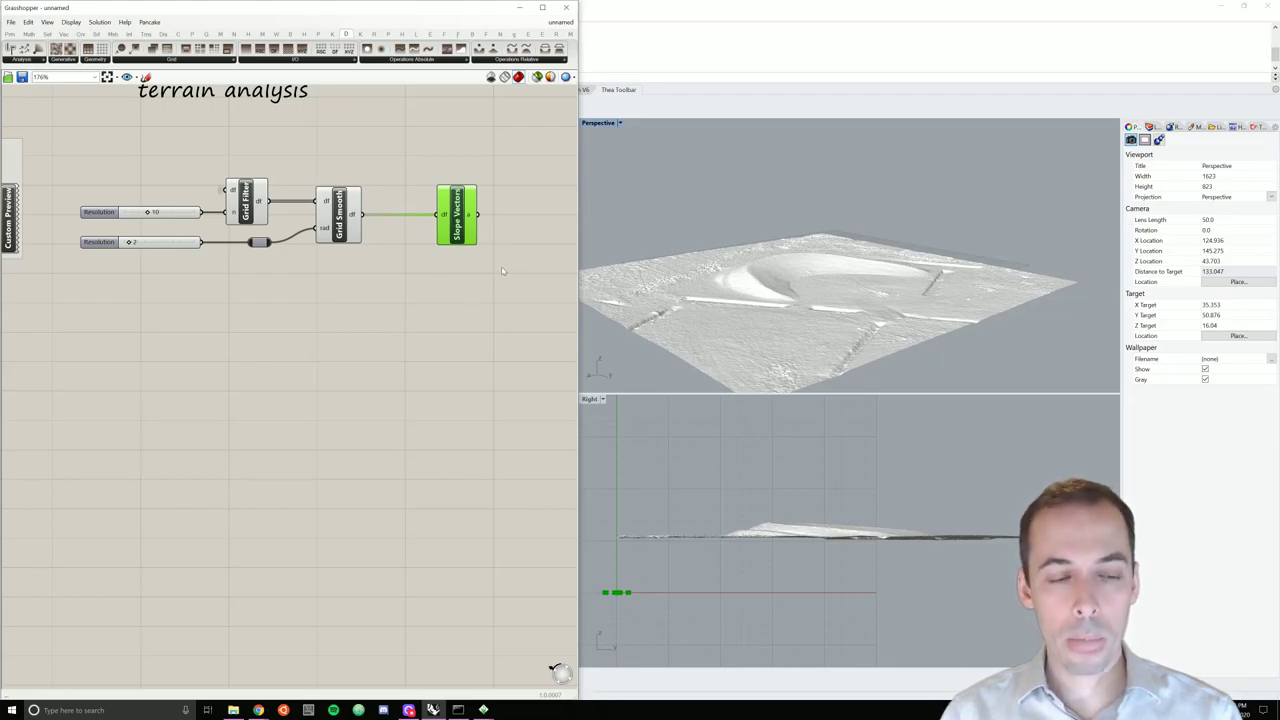
Step: Search 'display vec' and place a Vector Display component beside Slope Vectors
left_click(453, 315)
scroll(488, 306, "down", 4)
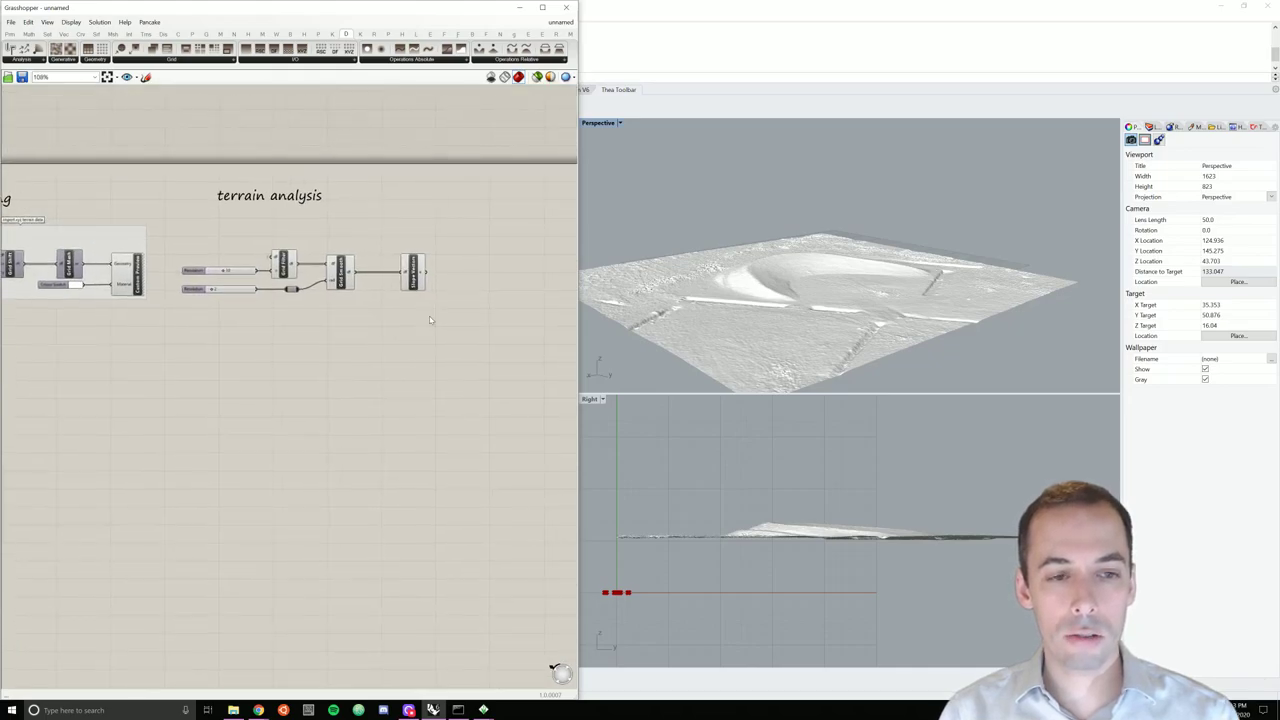
scroll(412, 230, "up", 2)
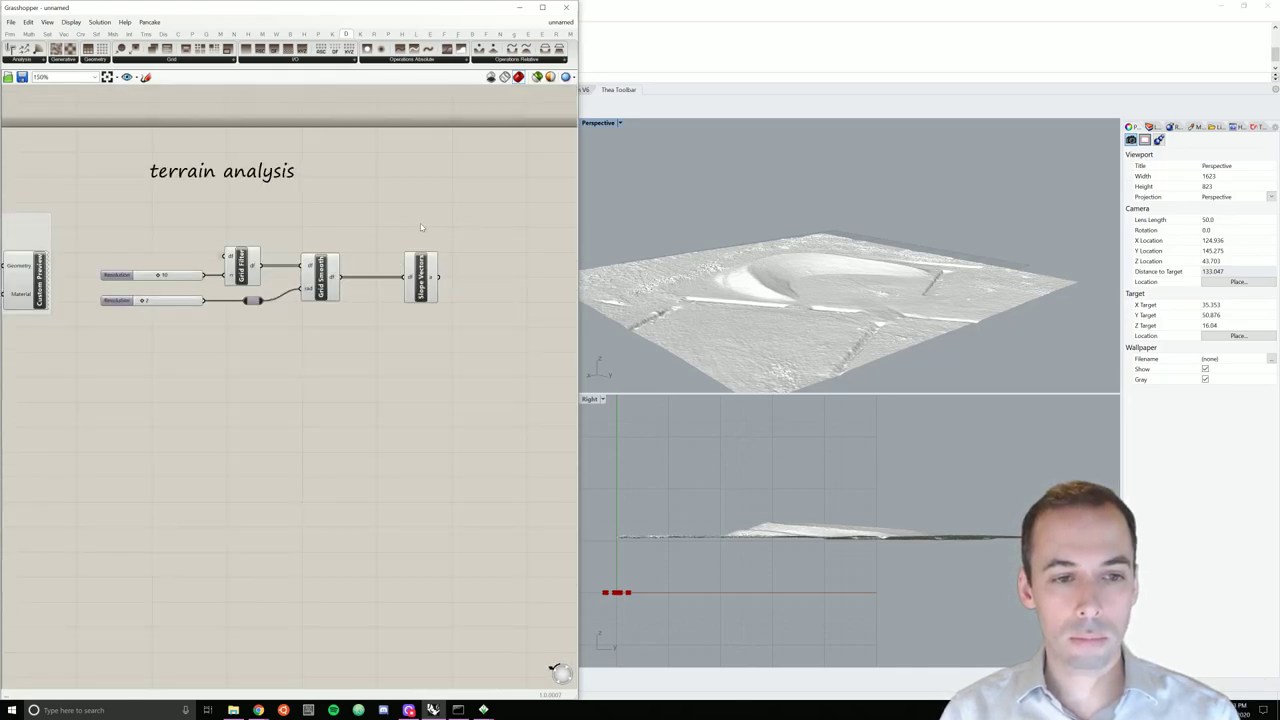
double_click(420, 223)
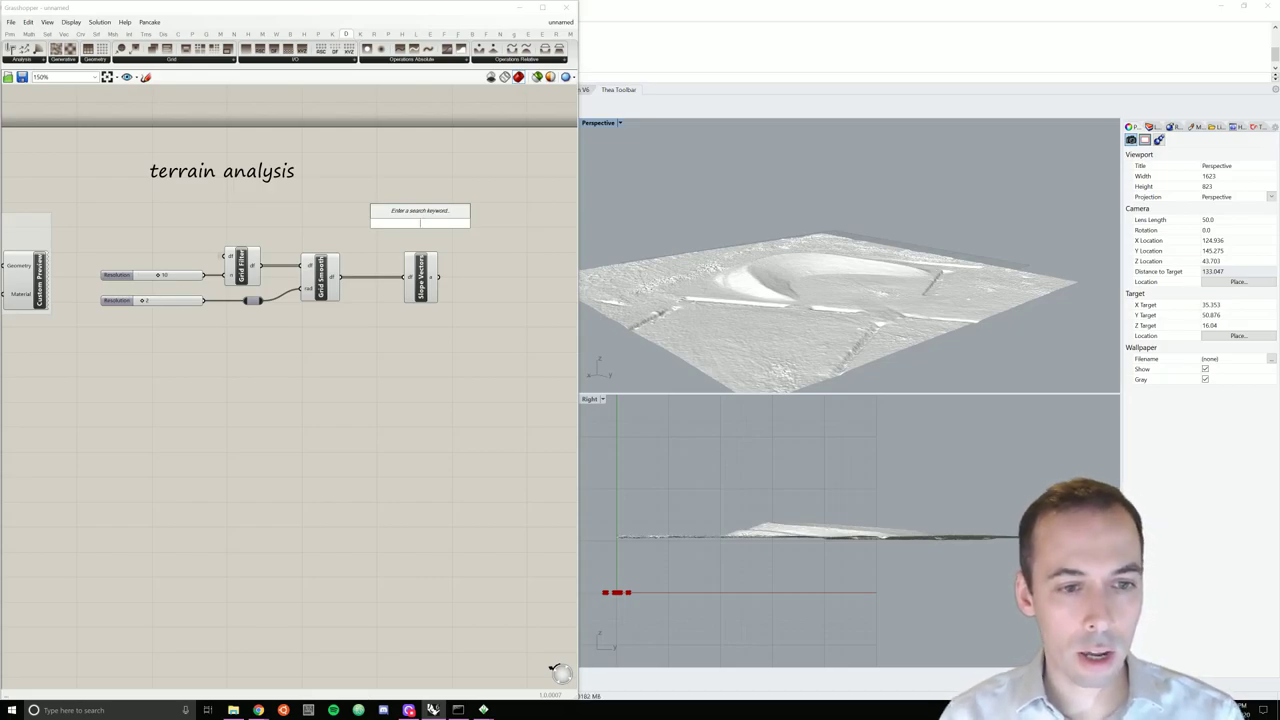
left_click(469, 265)
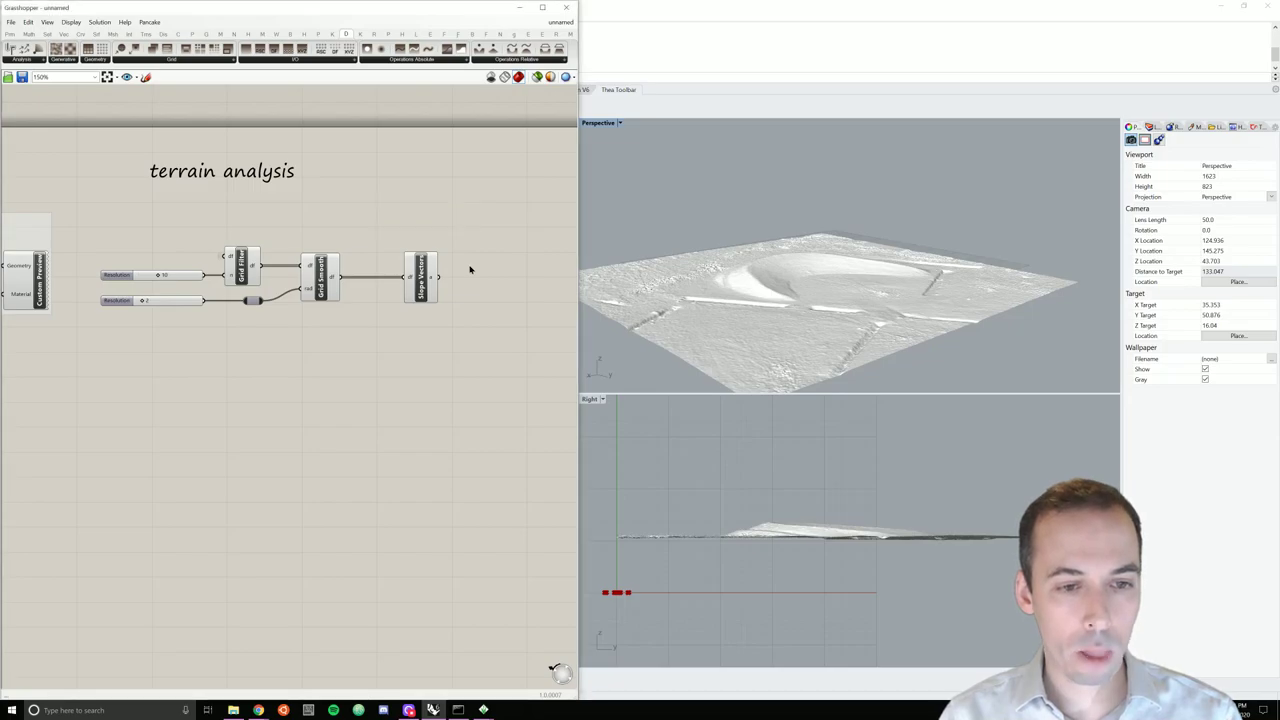
double_click(469, 265)
type("disp")
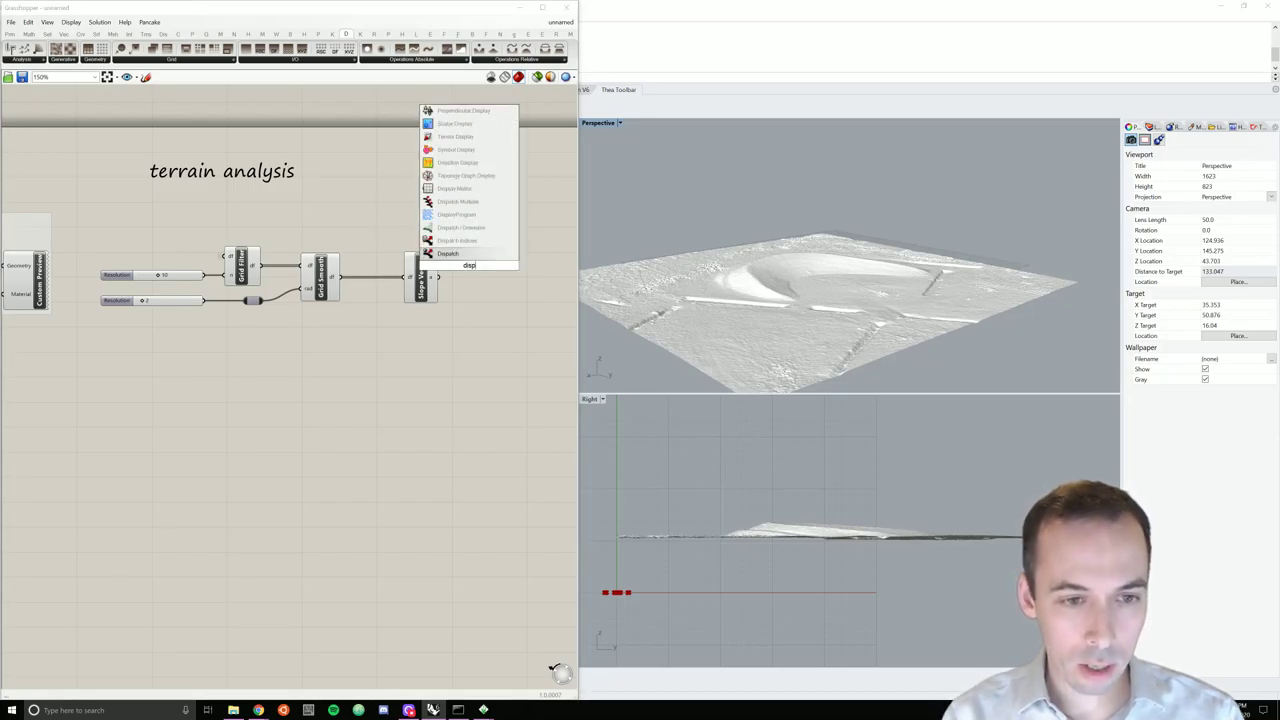
type("lay vec")
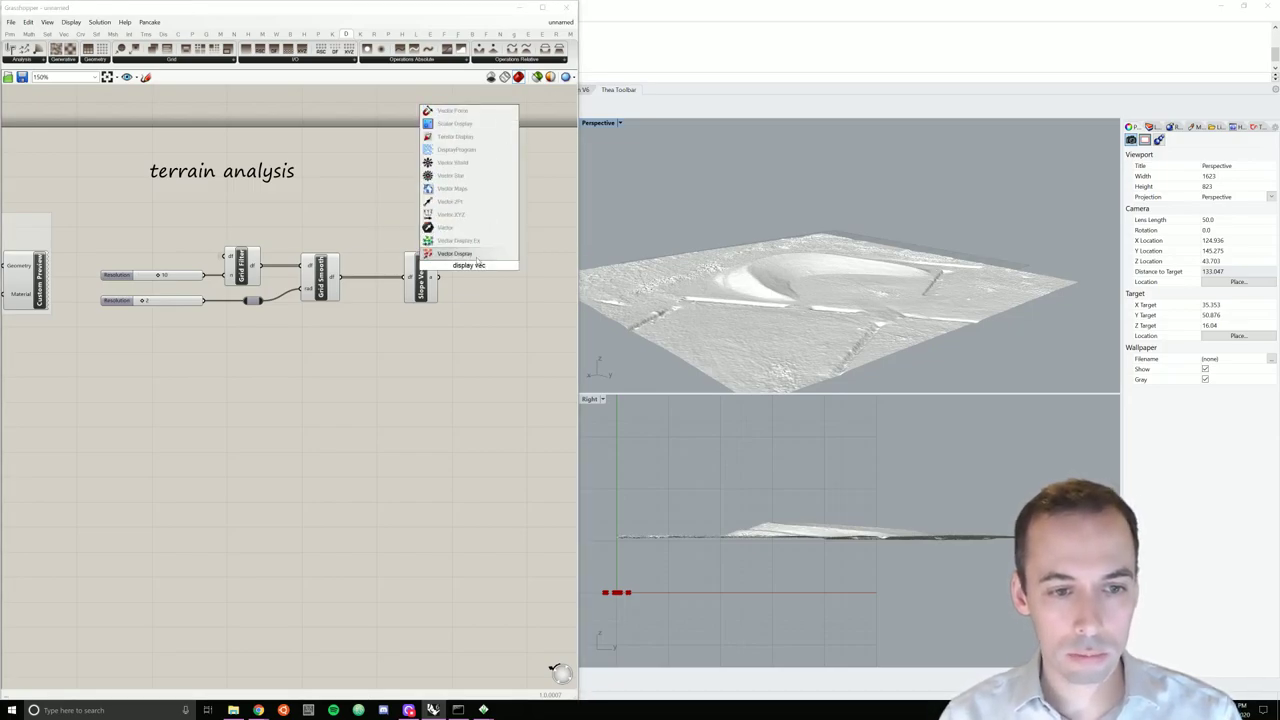
left_click(478, 254)
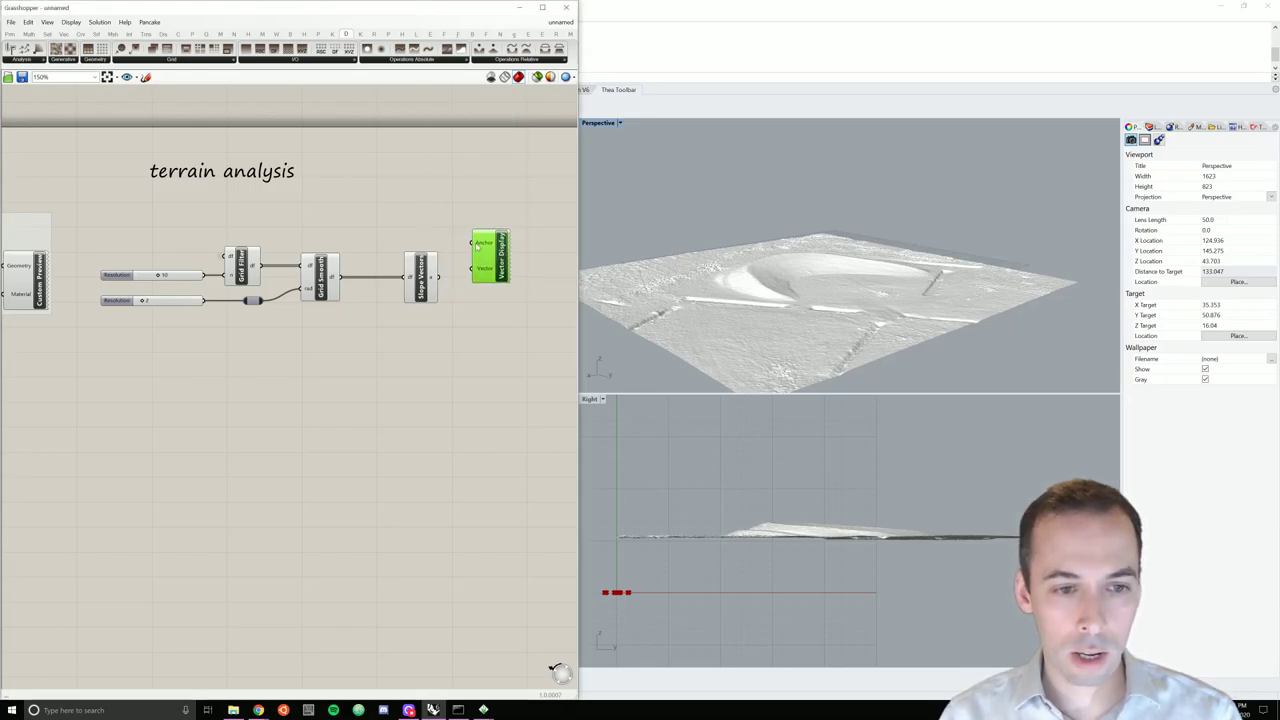
Step: Add an AnchorXYZ component via 'anch', then delete it as unwanted
double_click(427, 219)
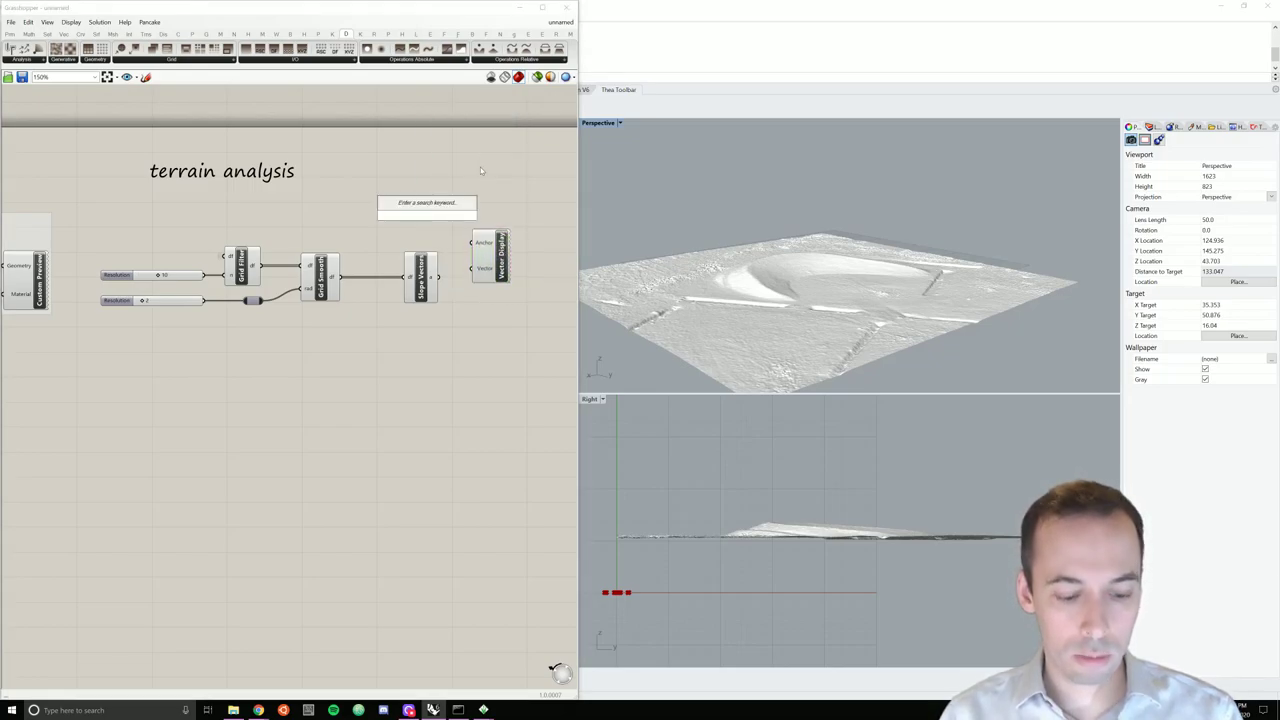
type("anch")
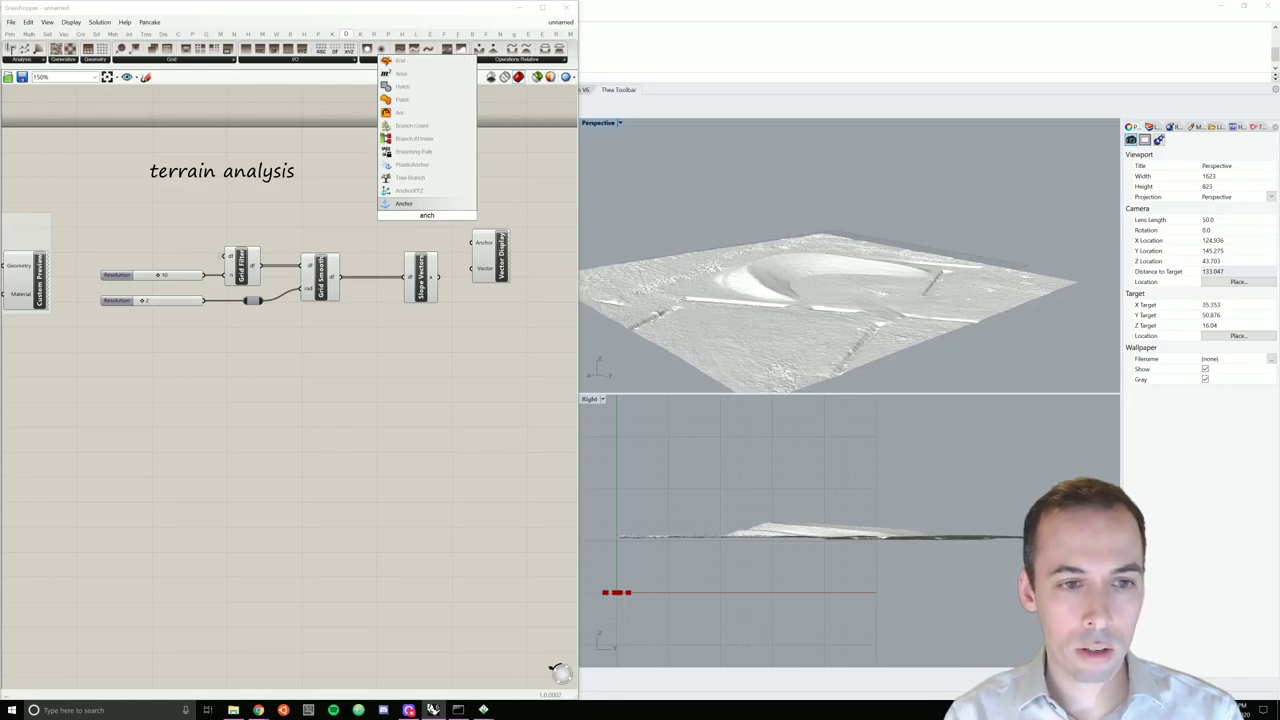
left_click(422, 189)
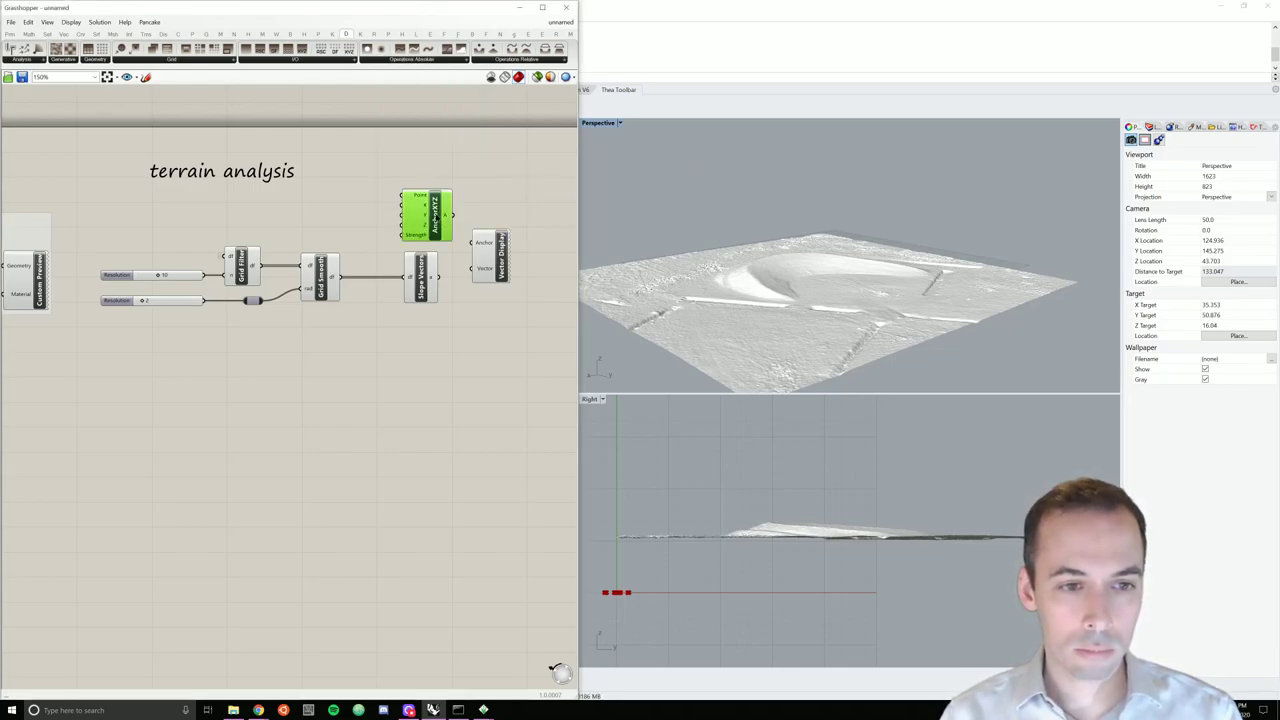
key("Delete")
Step: Switch to the terrain-modeling definition, then back to the unnamed terrain analysis definition
left_click(560, 21)
left_click(594, 110)
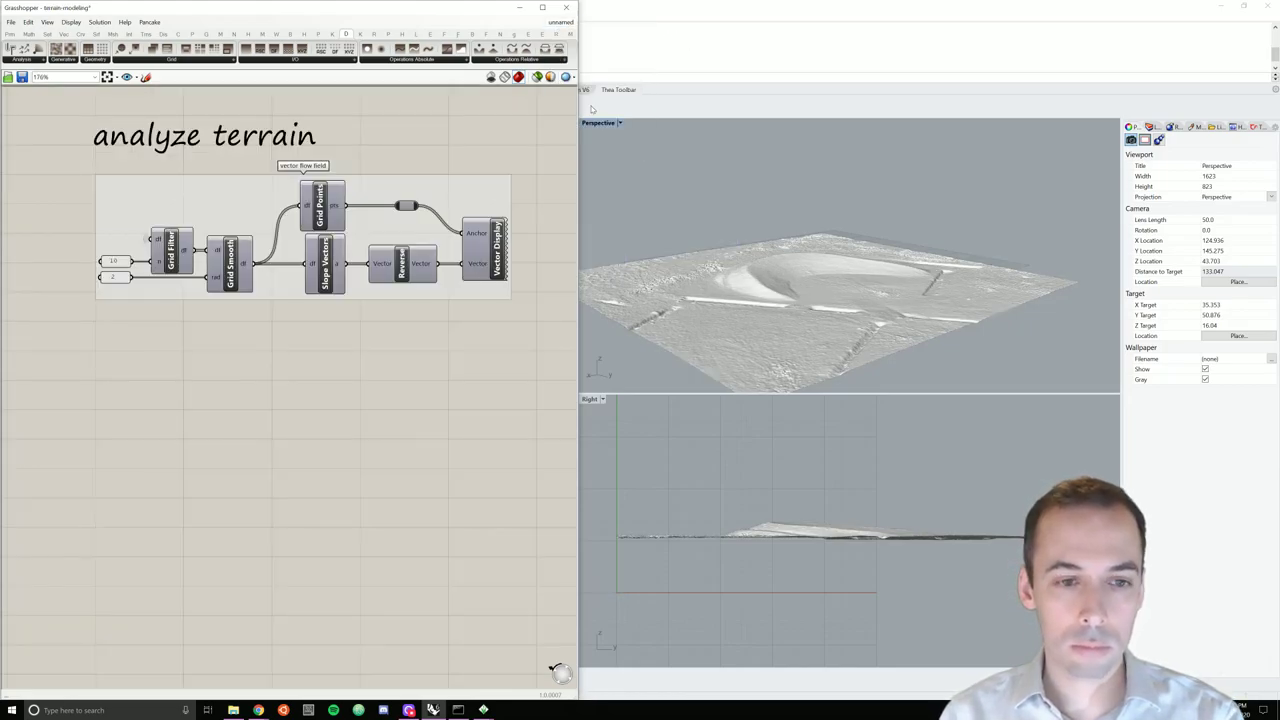
left_click(550, 21)
left_click(568, 118)
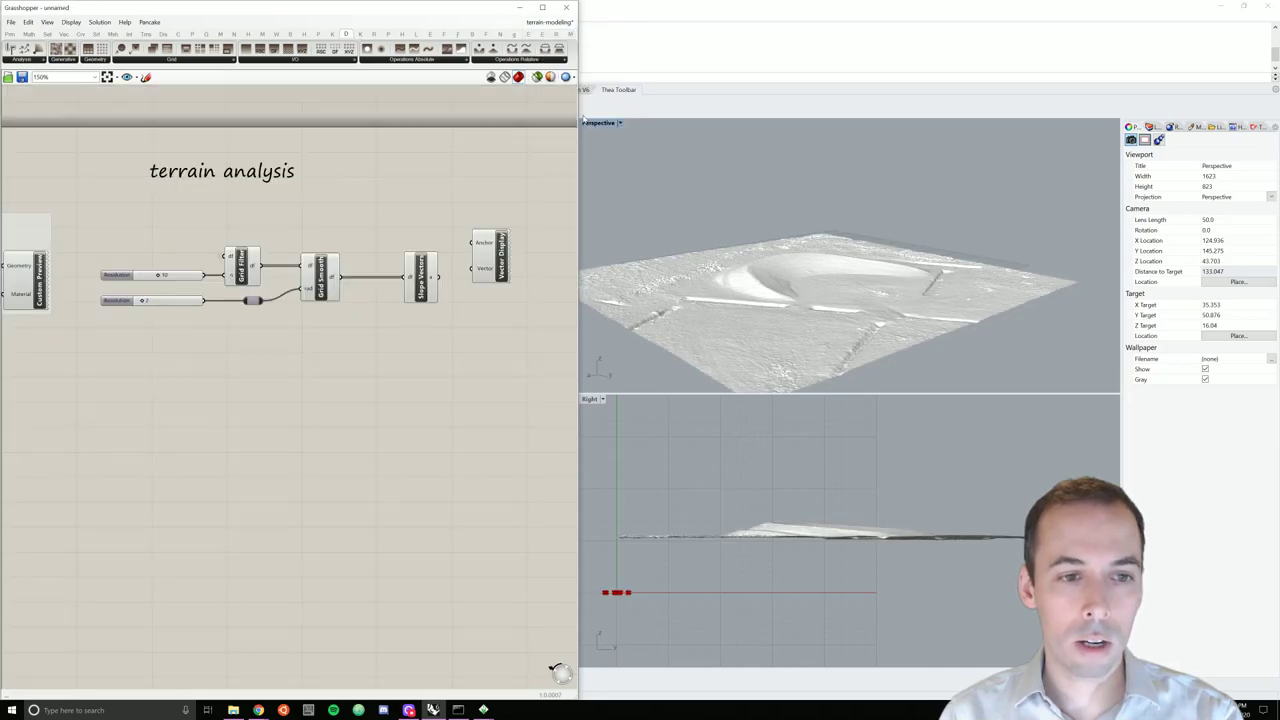
Step: Add a Grid Points component fed by Grid Smooth and wire its points into Vector Display's Anchor
left_click(95, 59)
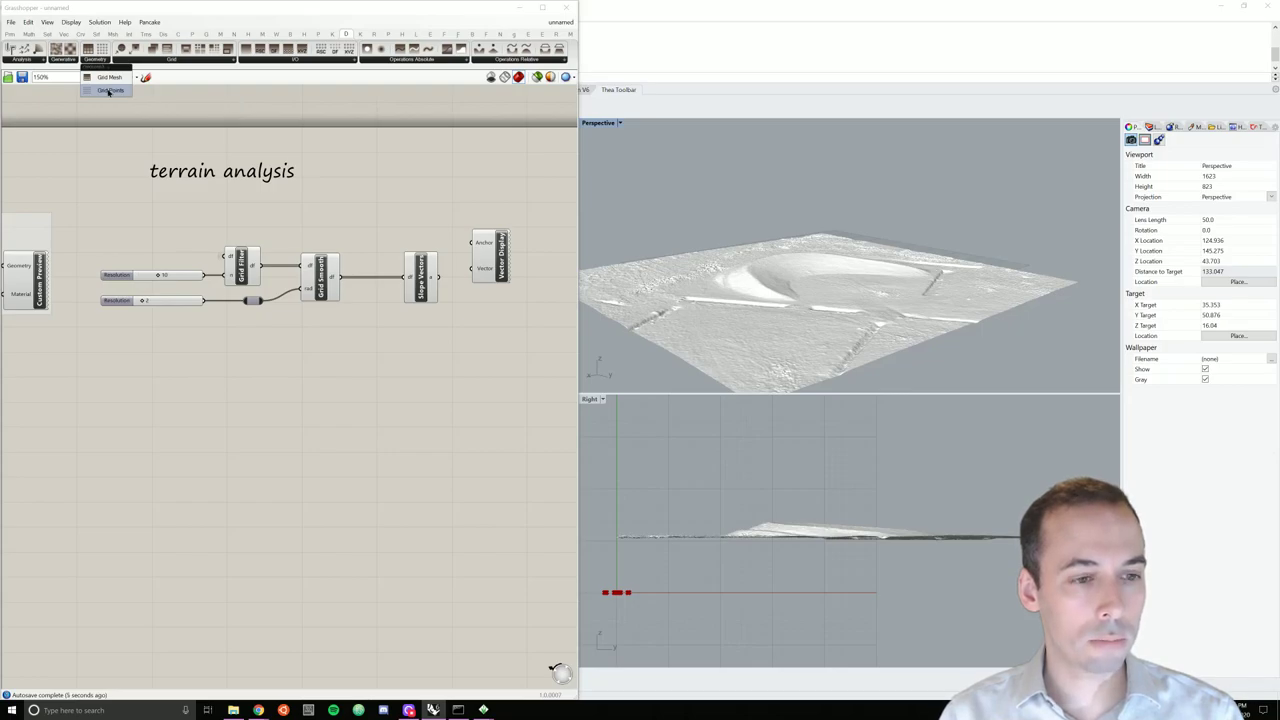
left_click_drag(110, 91, 318, 222)
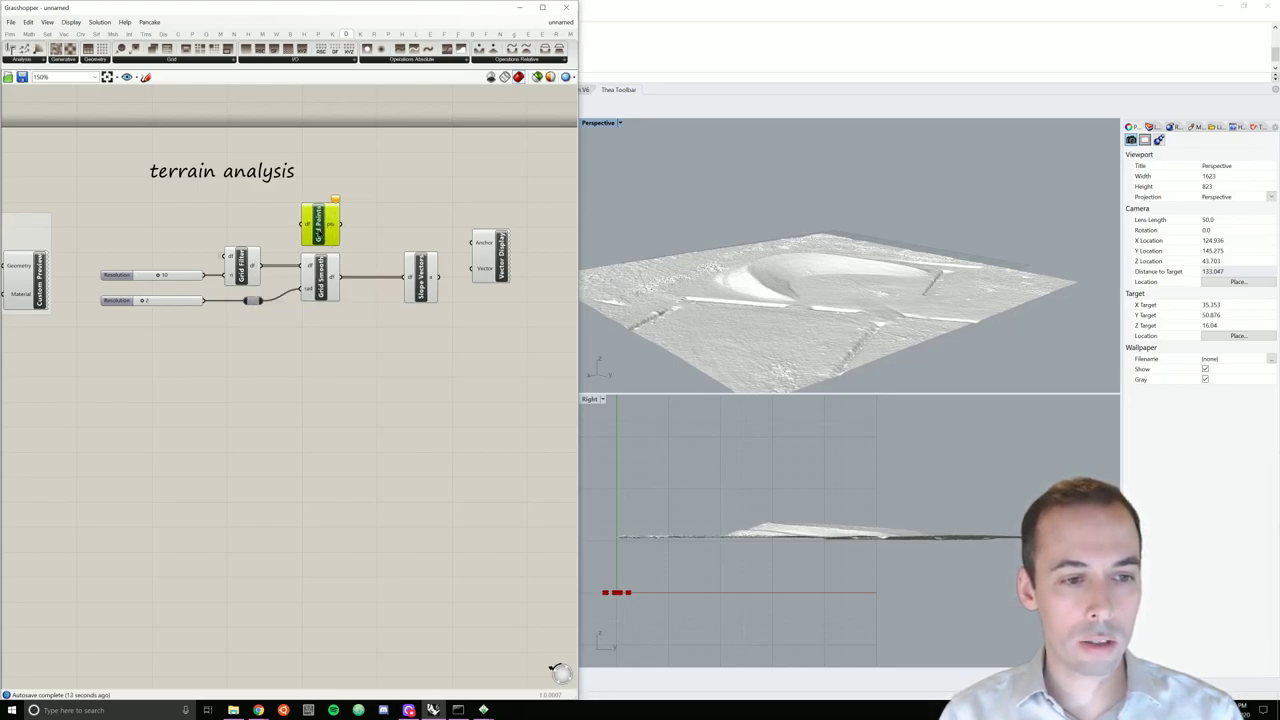
left_click_drag(318, 232, 416, 232)
left_click(352, 266)
left_click_drag(340, 277, 406, 226)
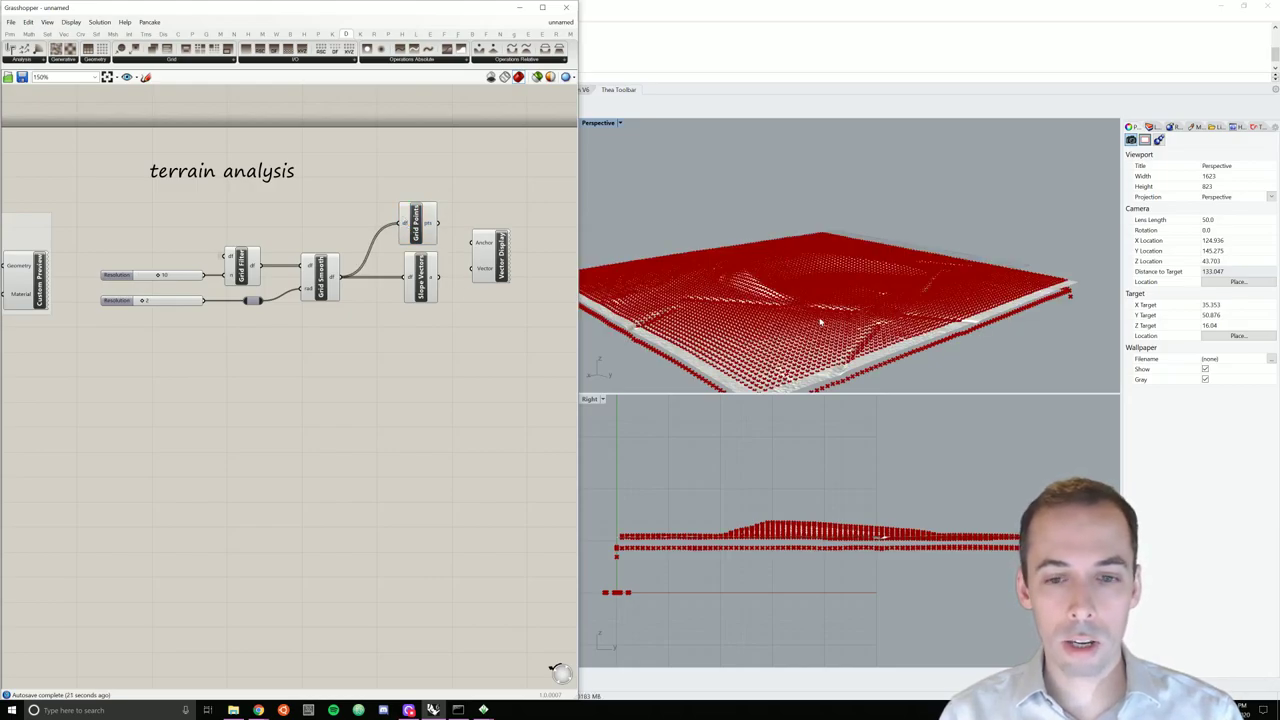
scroll(846, 318, "up", 2)
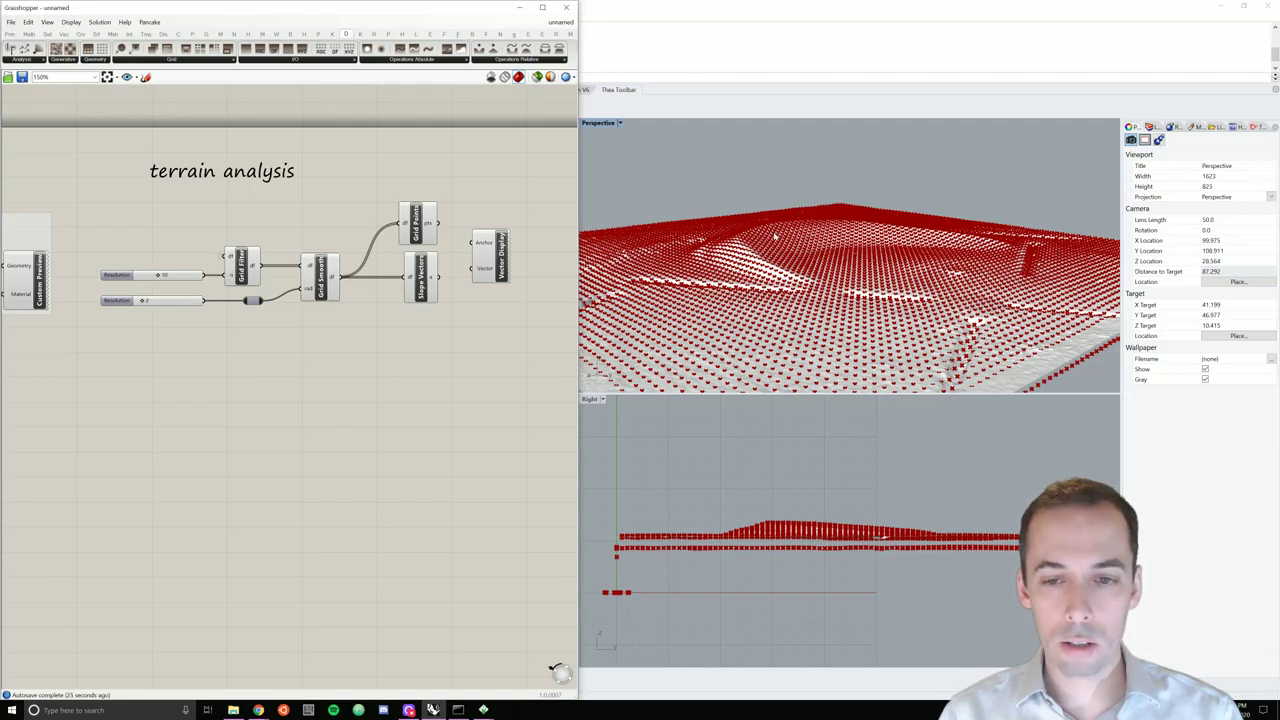
mouse_move(436, 222)
left_mouse_down()
mouse_move(471, 244)
mouse_move(469, 271)
mouse_move(489, 271)
left_mouse_up()
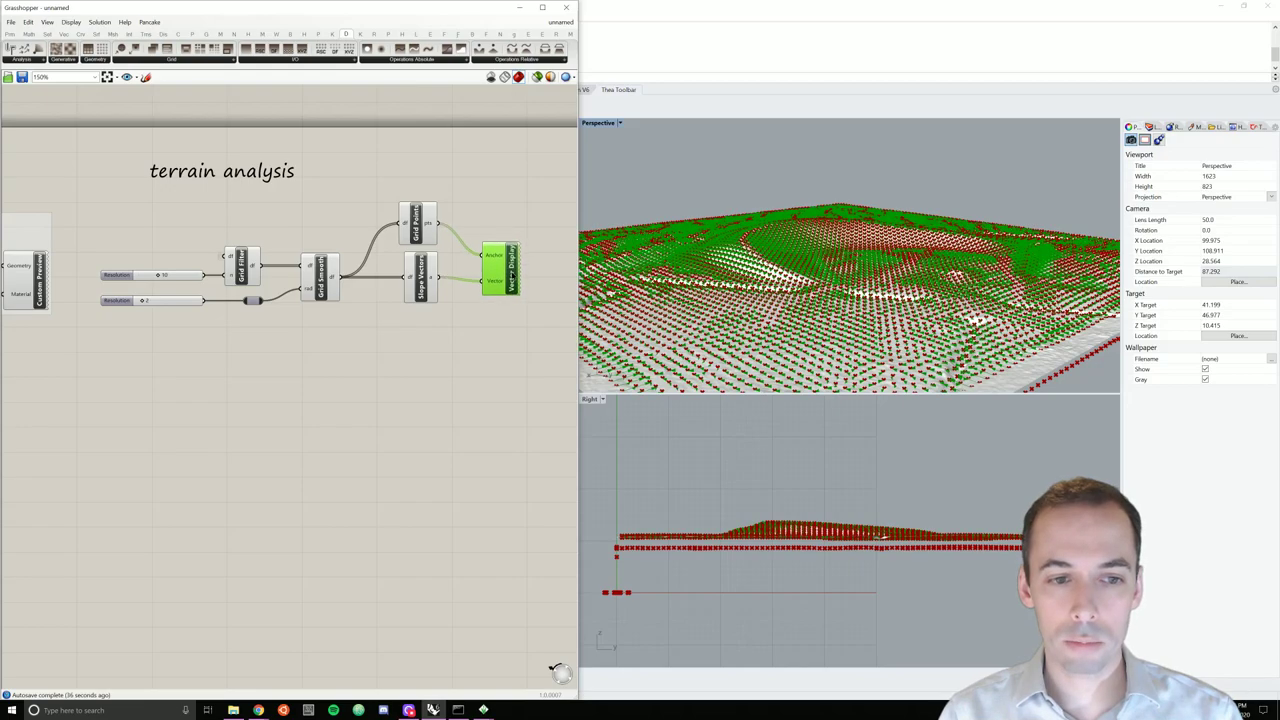
Step: Turn Preview Off for the selected grid components and their sliders
left_click_drag(461, 343, 132, 244)
right_click(315, 266)
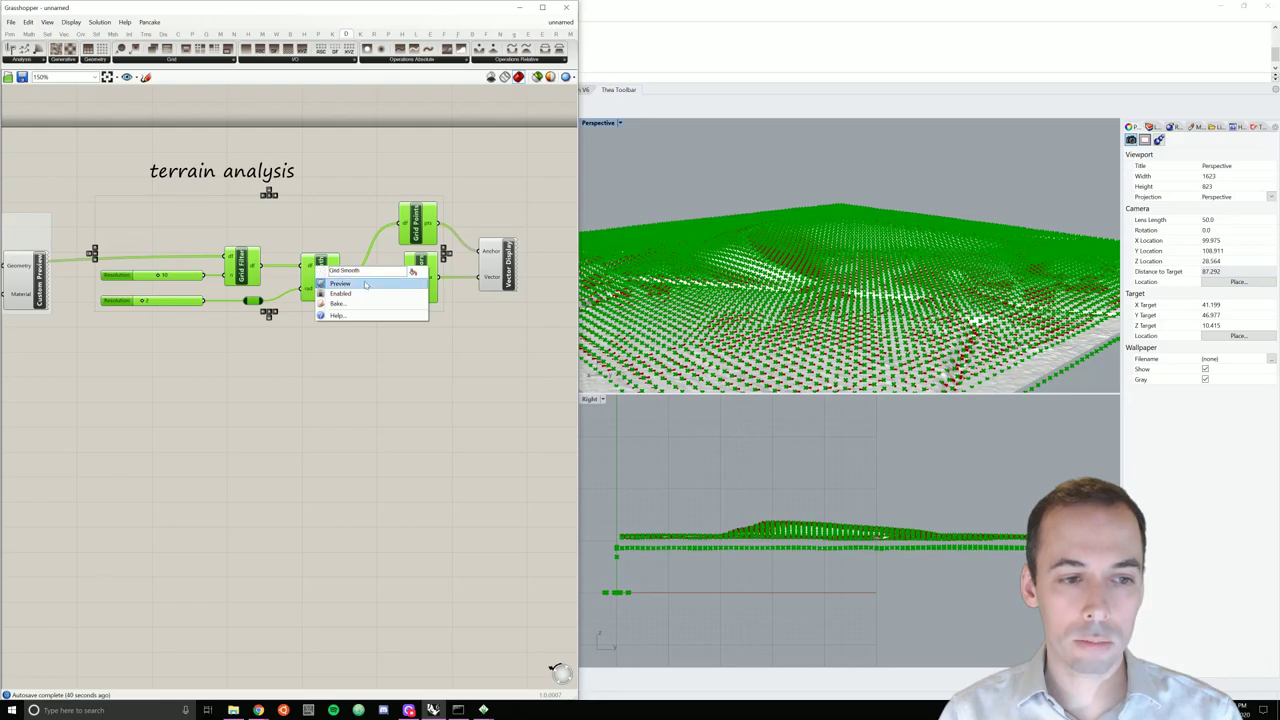
left_click(350, 289)
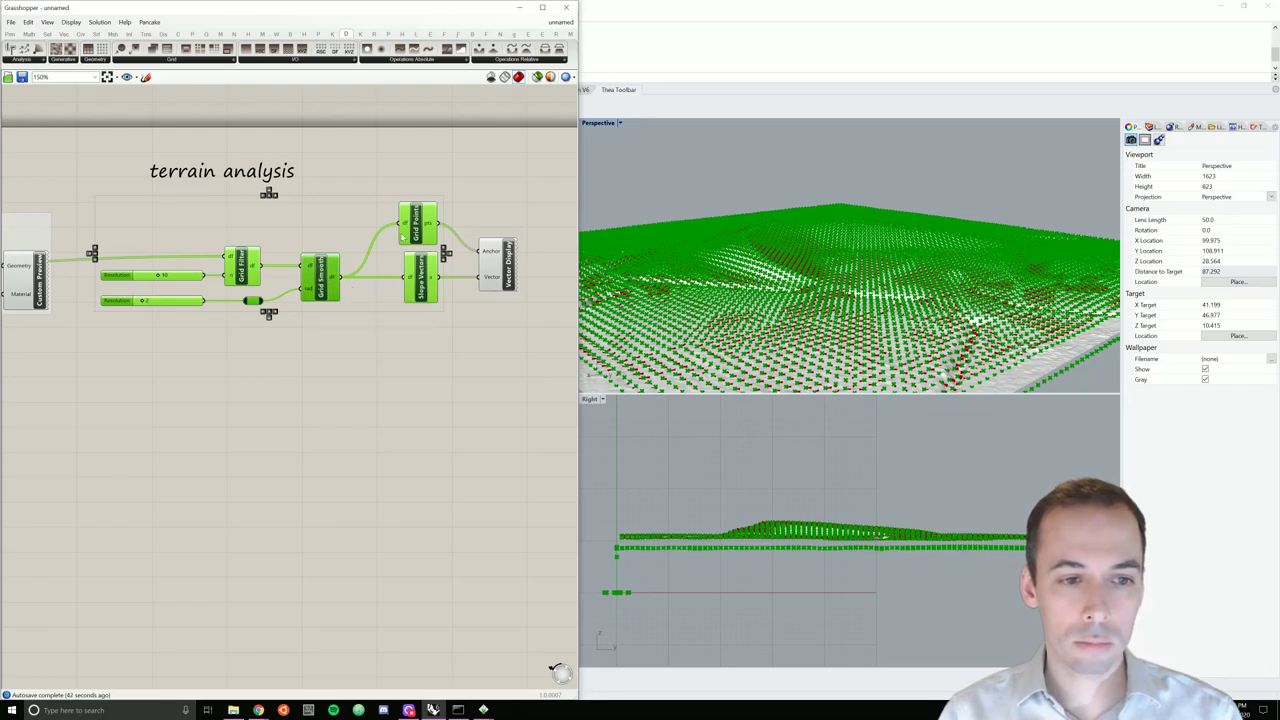
middle_click(412, 280)
left_click(417, 277)
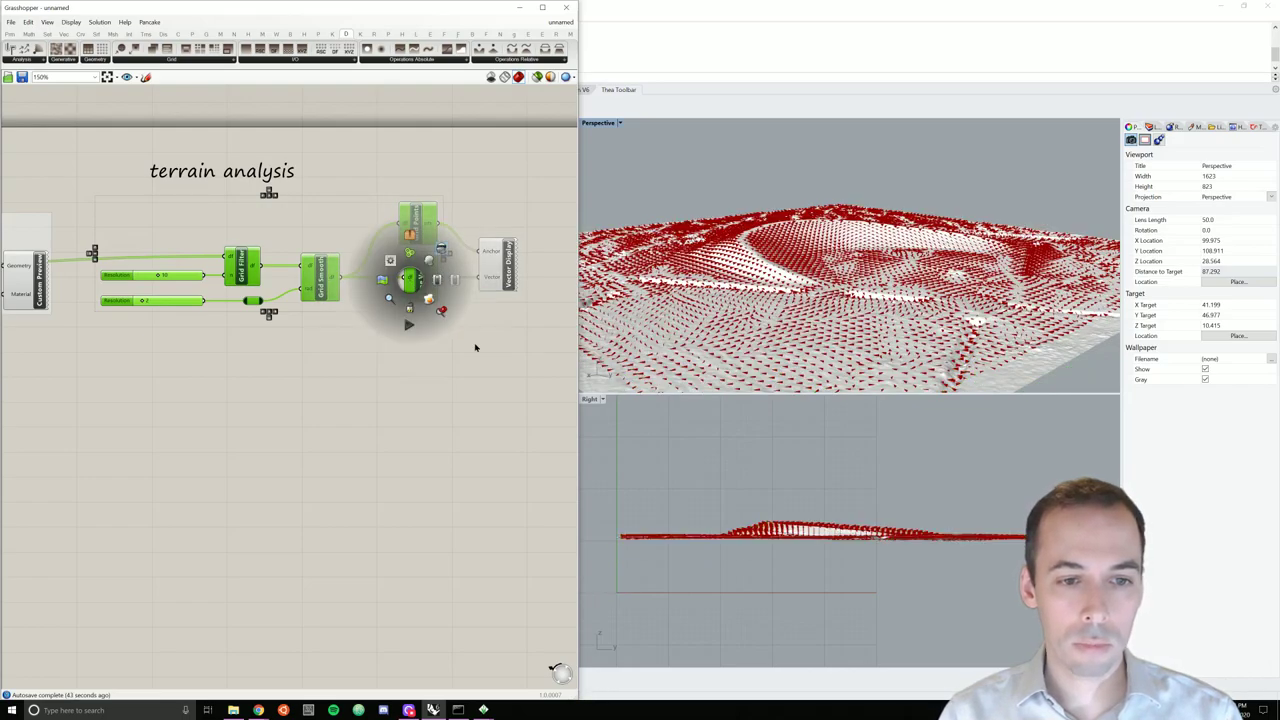
left_click(488, 311)
Step: Orbit the Rhino view to inspect the slope arrows covering the terrain
scroll(488, 311, "down", 3)
scroll(488, 311, "up", 3)
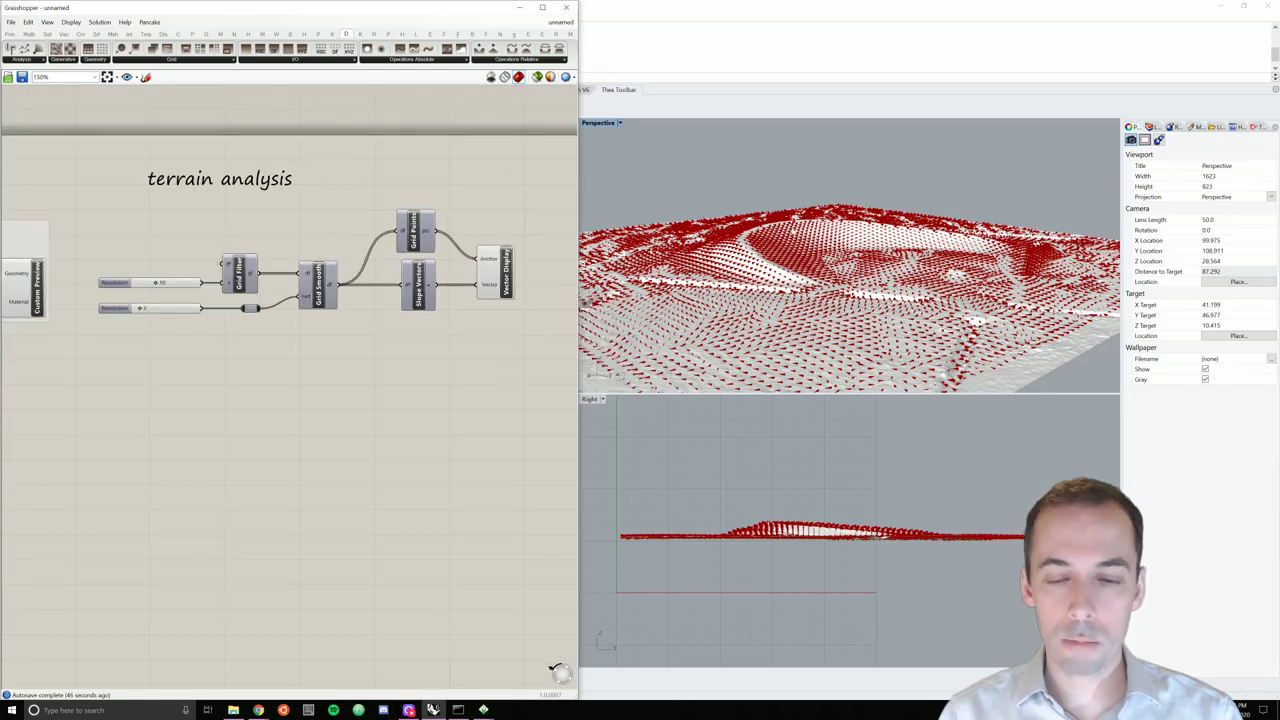
scroll(843, 268, "up", 8)
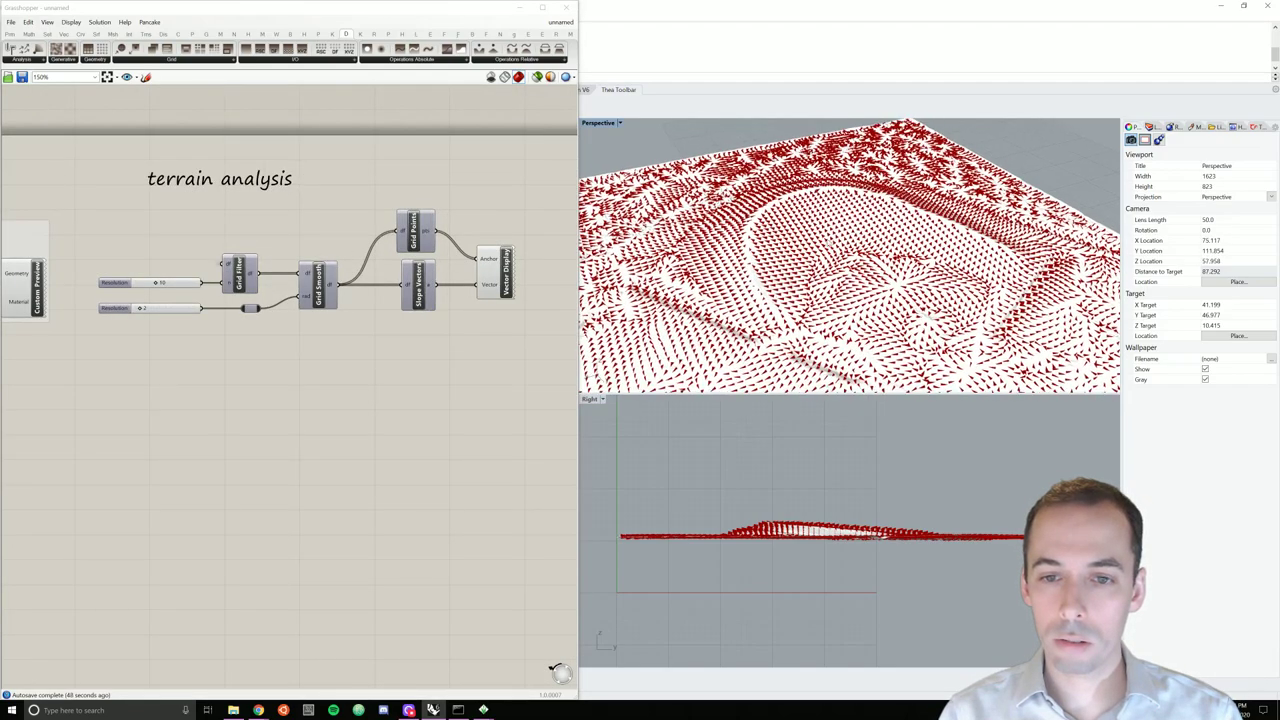
right_click_drag(843, 268, 750, 265)
scroll(779, 277, "down", 2)
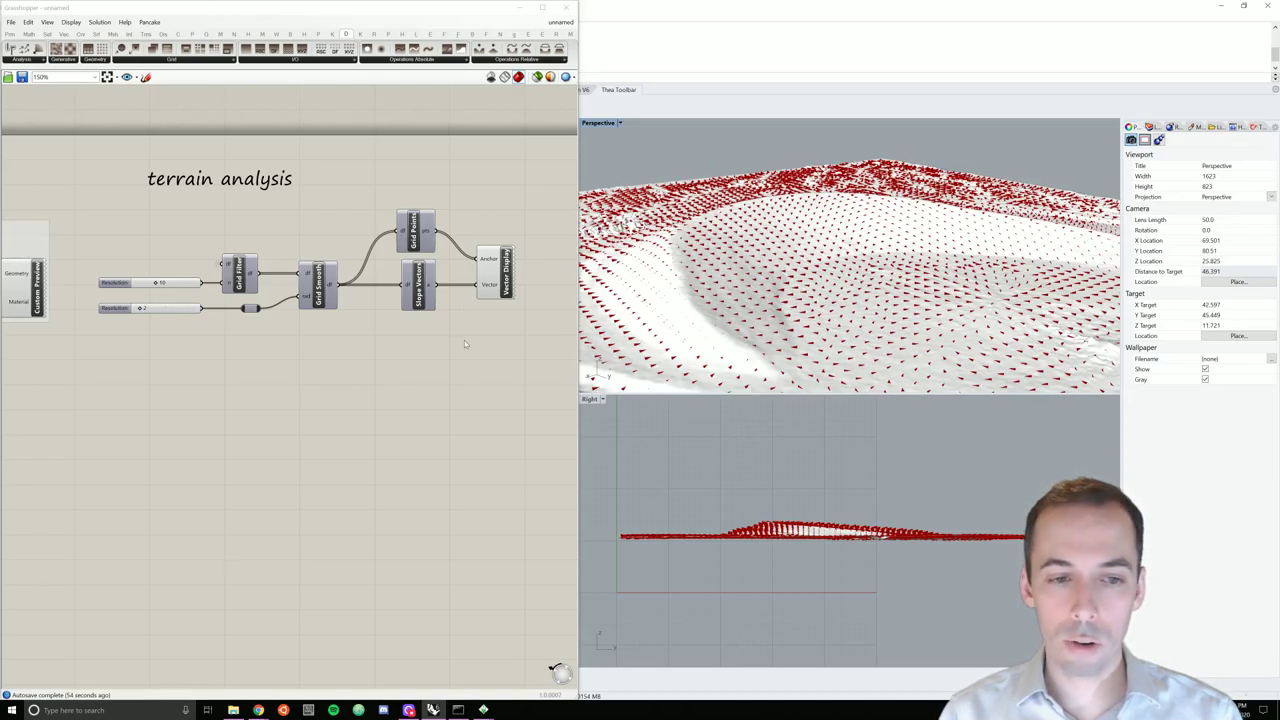
right_click_drag(465, 345, 376, 323)
Step: Insert a Reverse vector component between Slope Vectors and Vector Display to flip the arrows
left_click(452, 250)
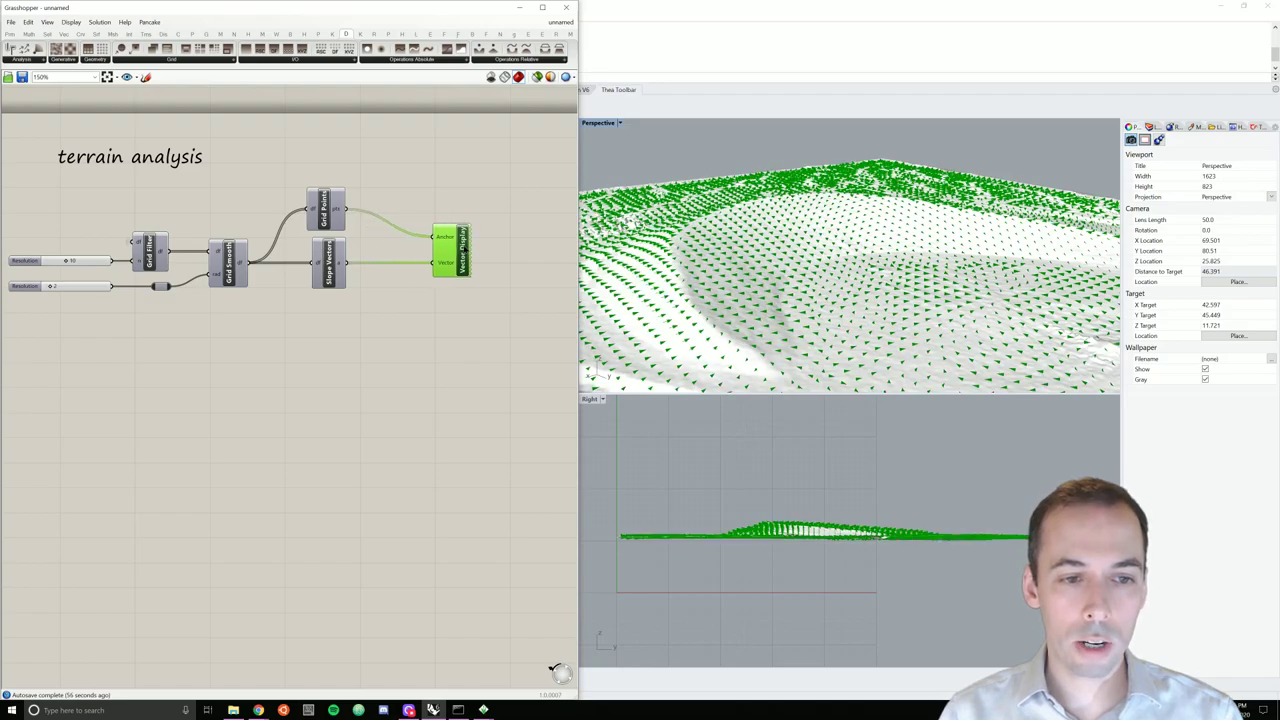
right_click(446, 265)
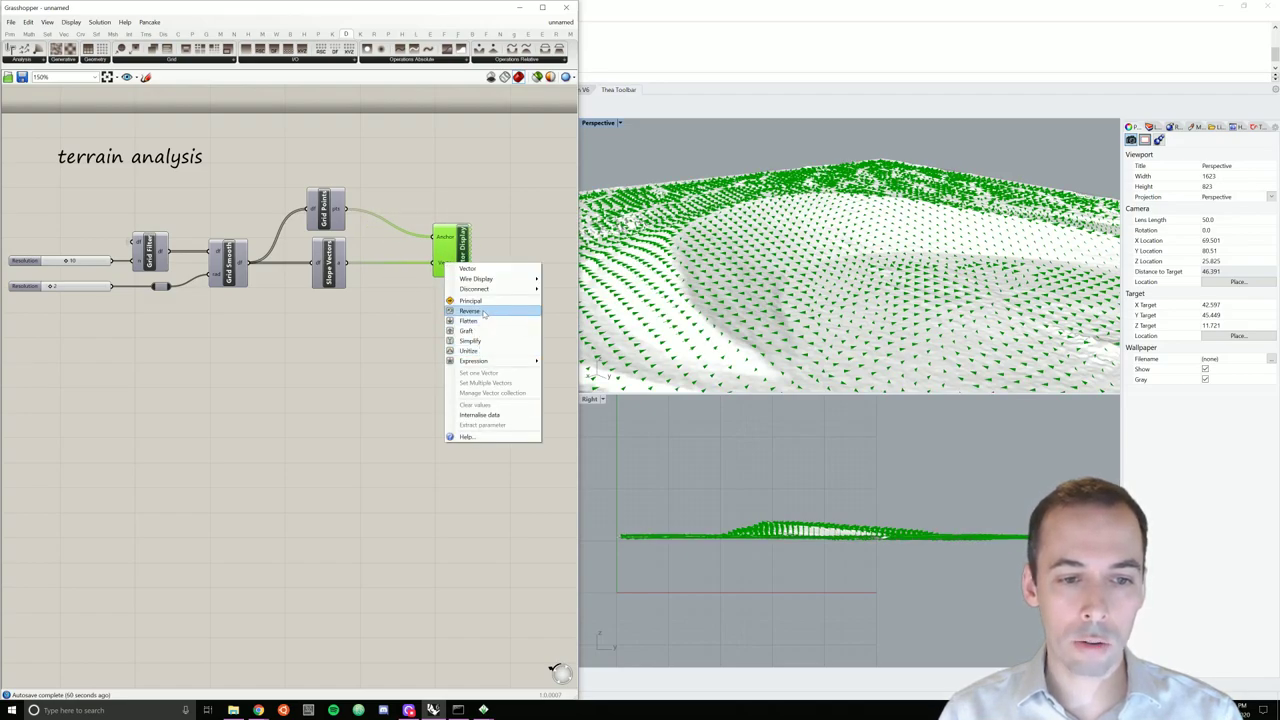
double_click(400, 290)
type("reve")
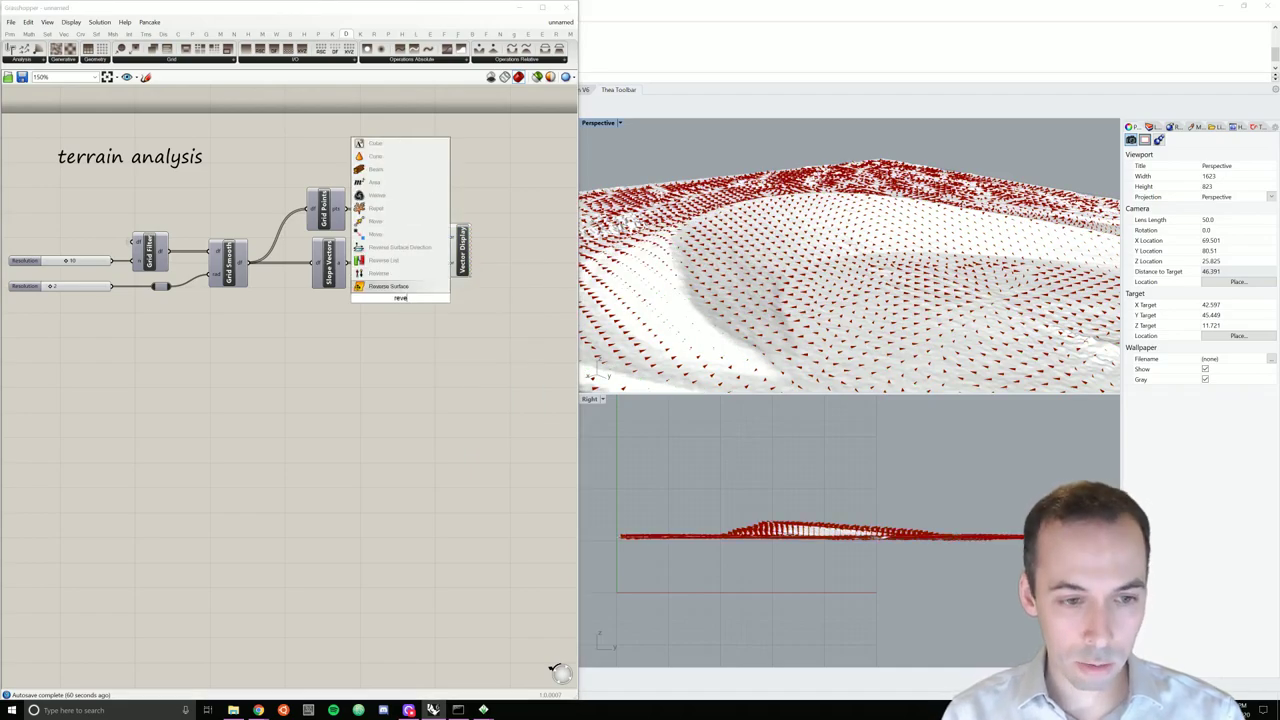
type("rse")
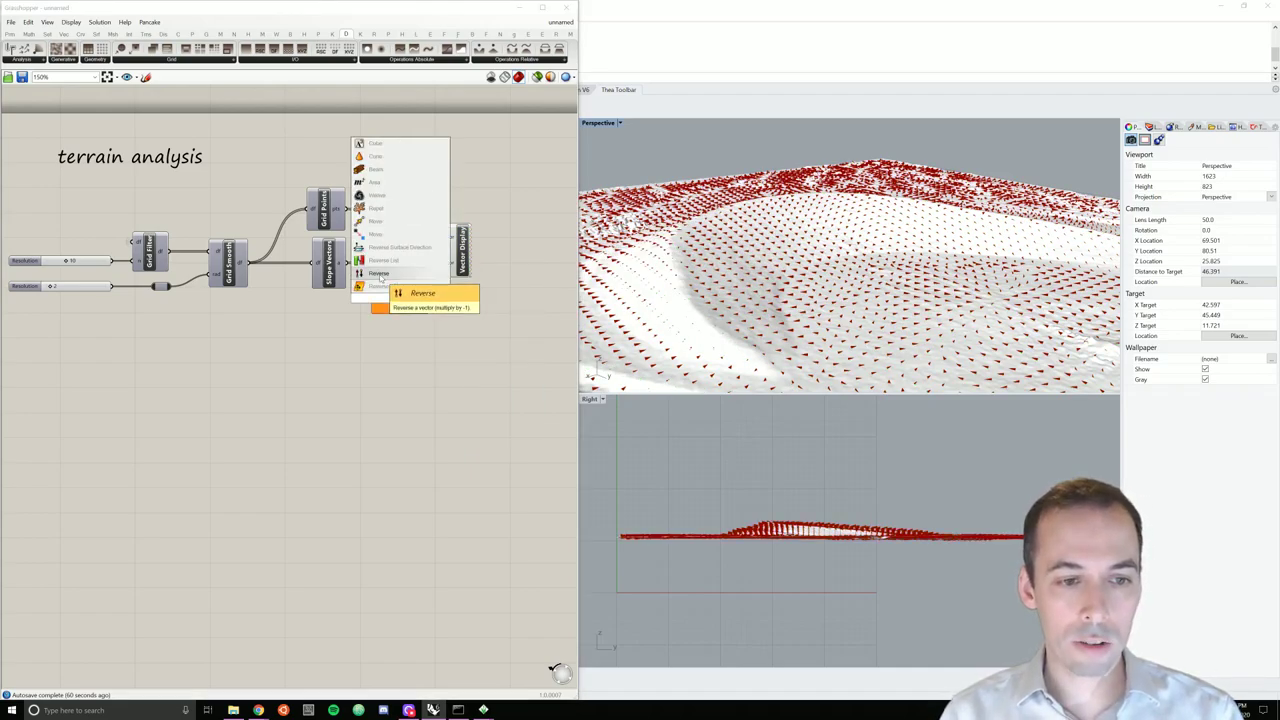
key("Return")
left_click_drag(346, 264, 488, 252)
left_click_drag(400, 302, 398, 268)
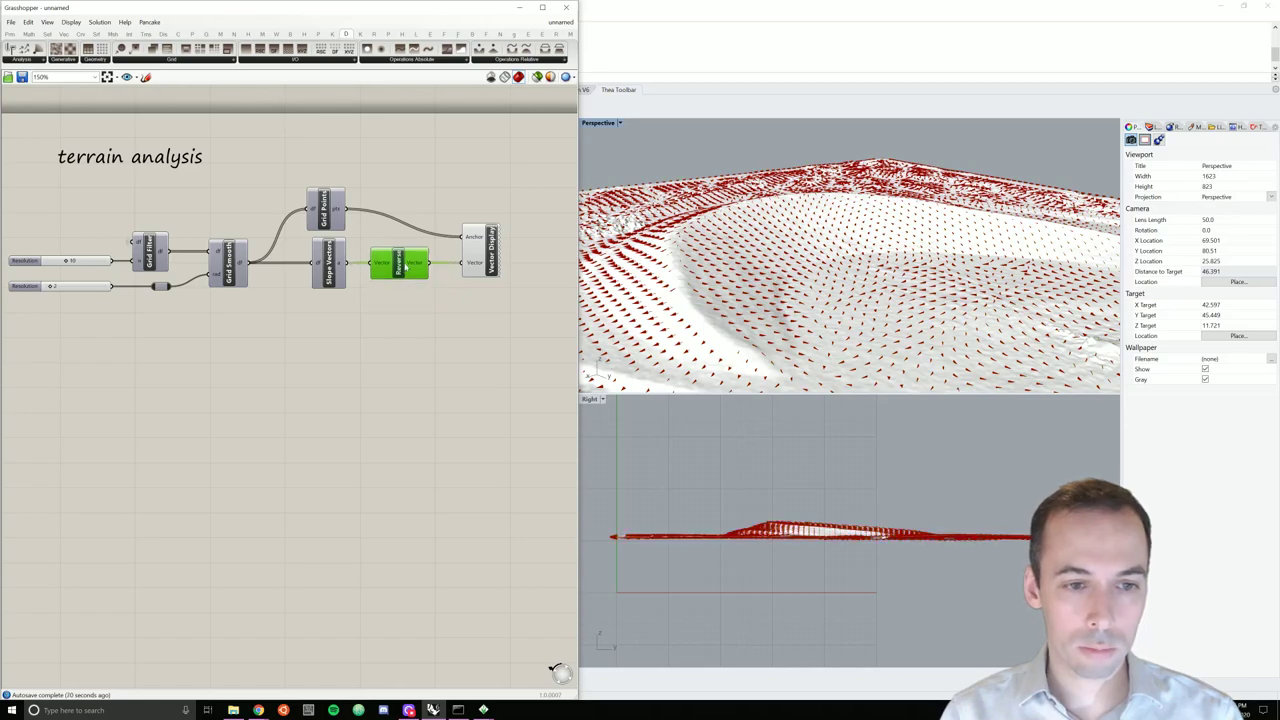
Step: Check the flipped arrows, then window-select the whole vector flow chain
left_click(489, 258)
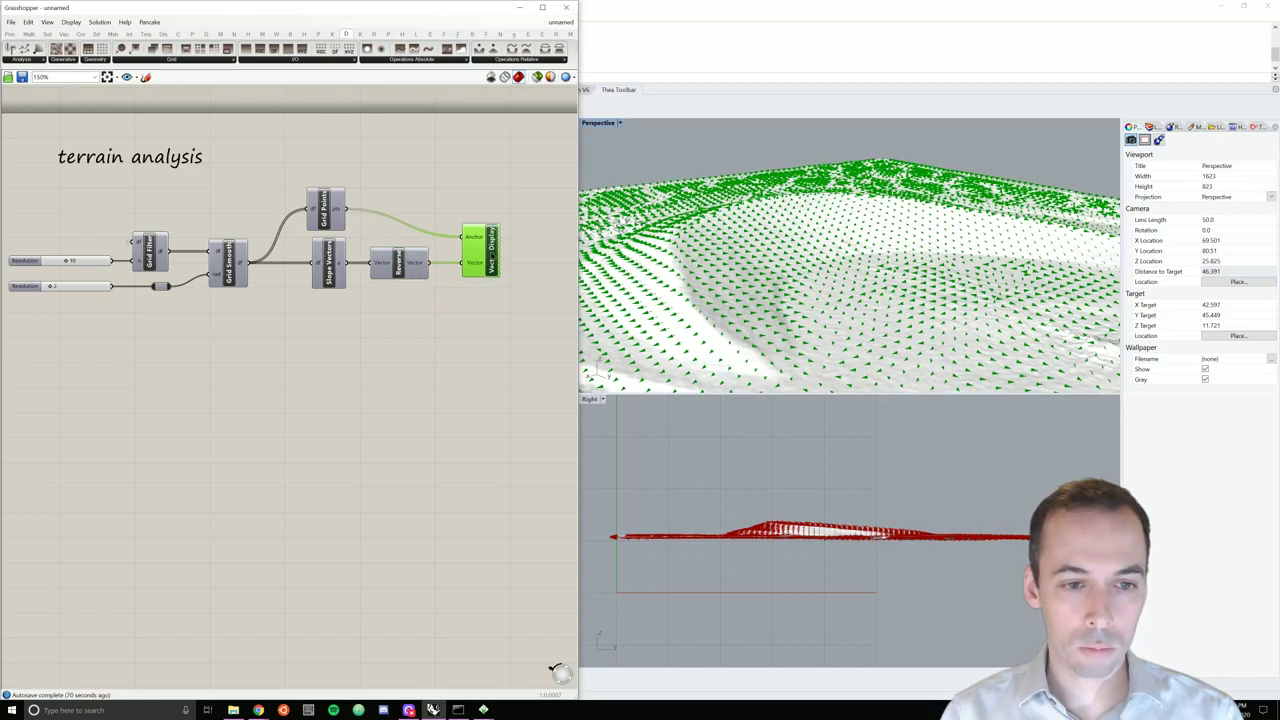
left_click(383, 334)
scroll(383, 334, "down", 2)
left_click_drag(545, 353, 118, 242)
Step: Group the selected chain with Ctrl+G and name the group 'vector flow field'
key("ctrl+g")
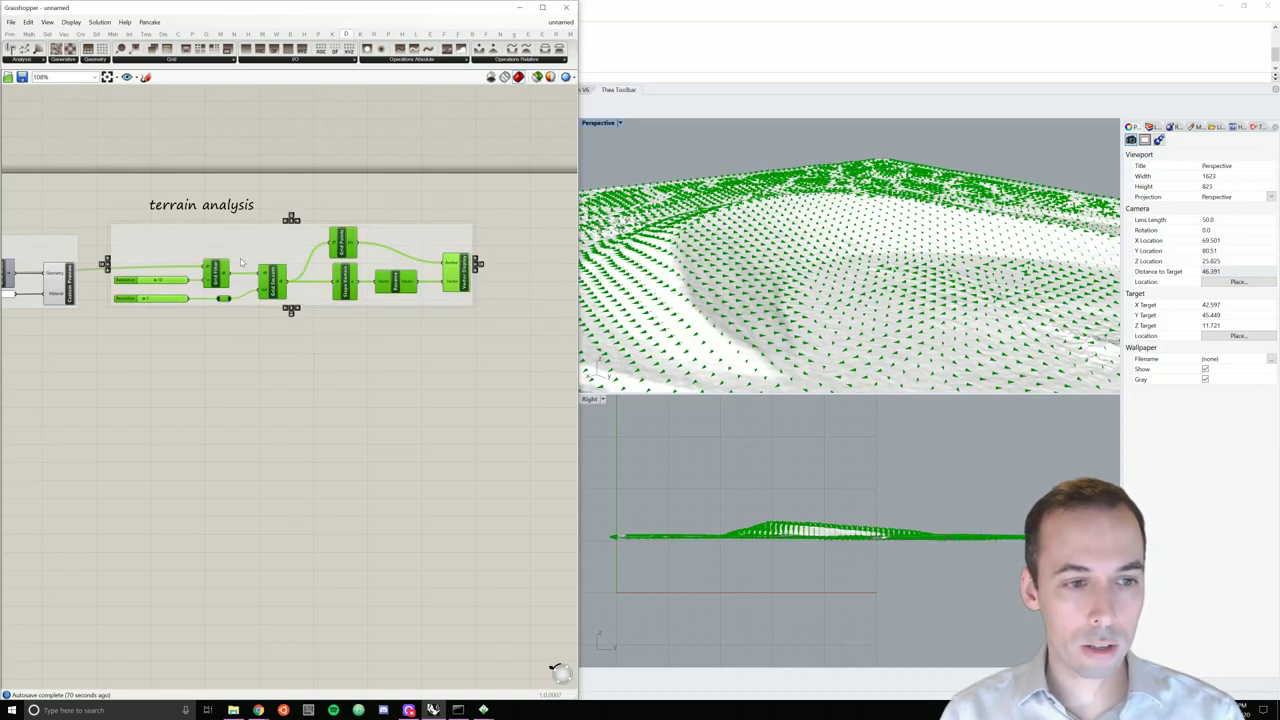
right_click(247, 231)
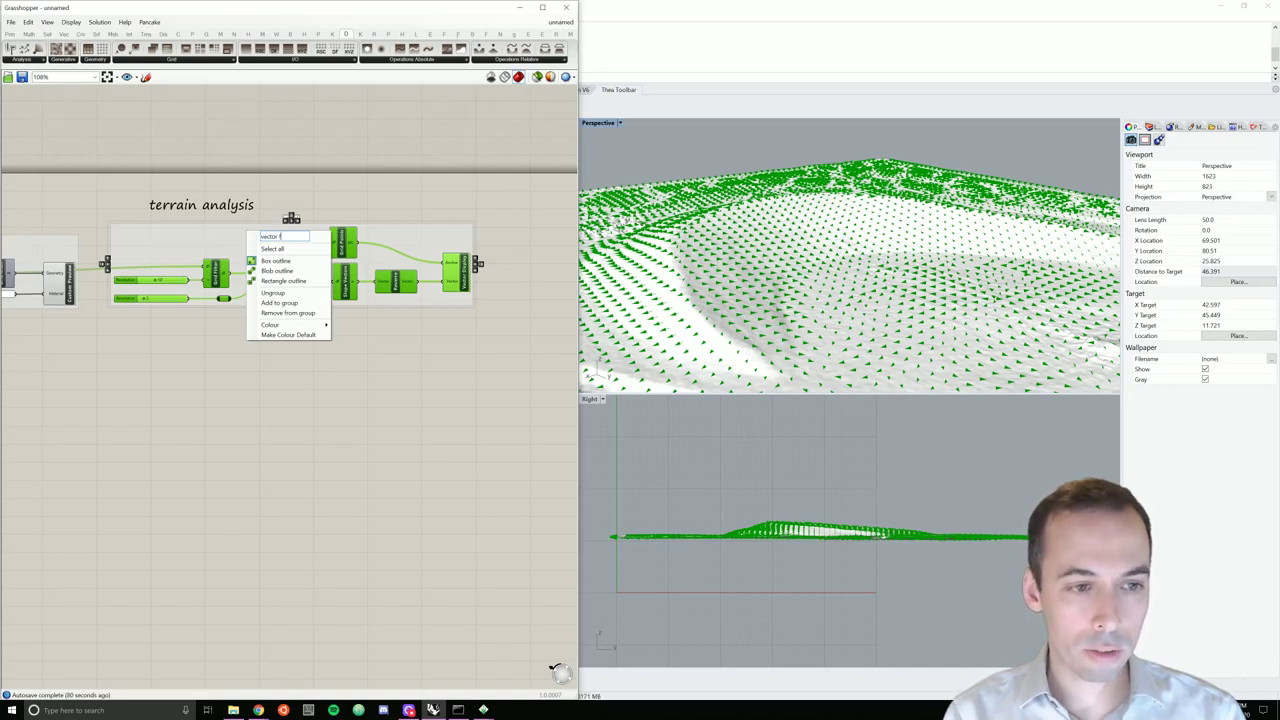
type("vector flow field")
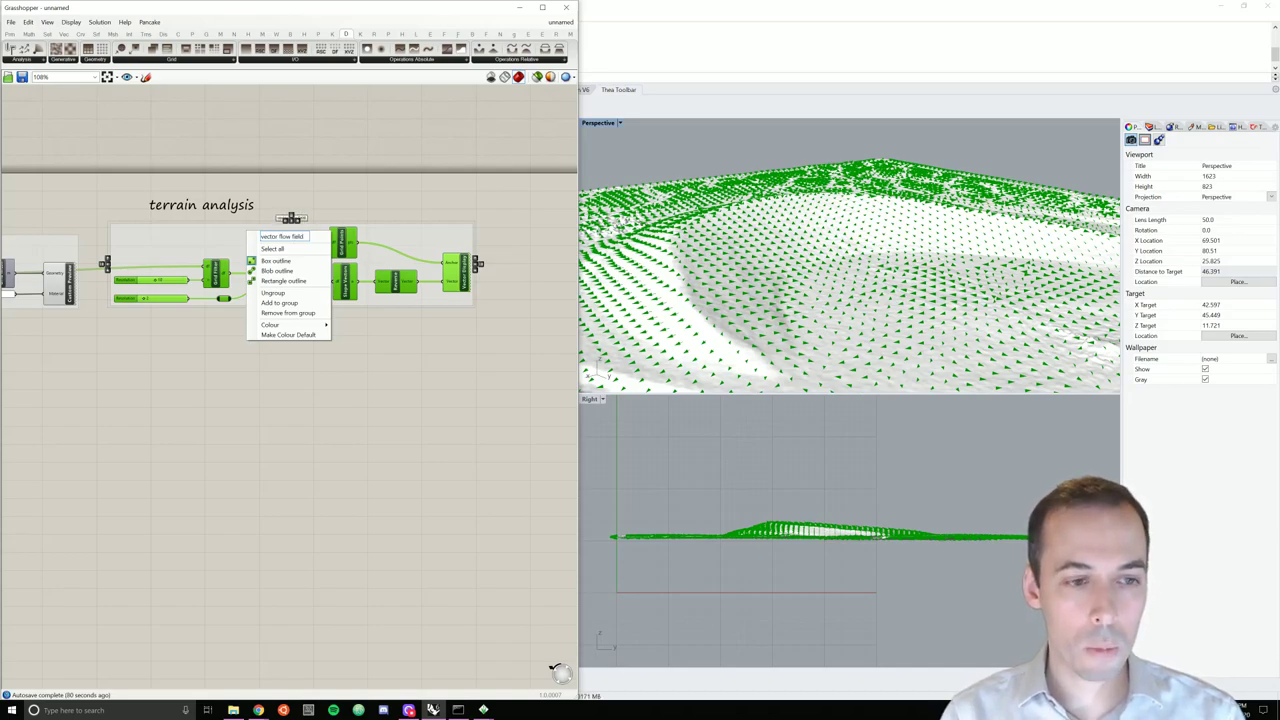
key("Return")
left_click(258, 389)
Step: Move the 'terrain analysis' heading slightly further left above both groups
right_click_drag(258, 389, 287, 371)
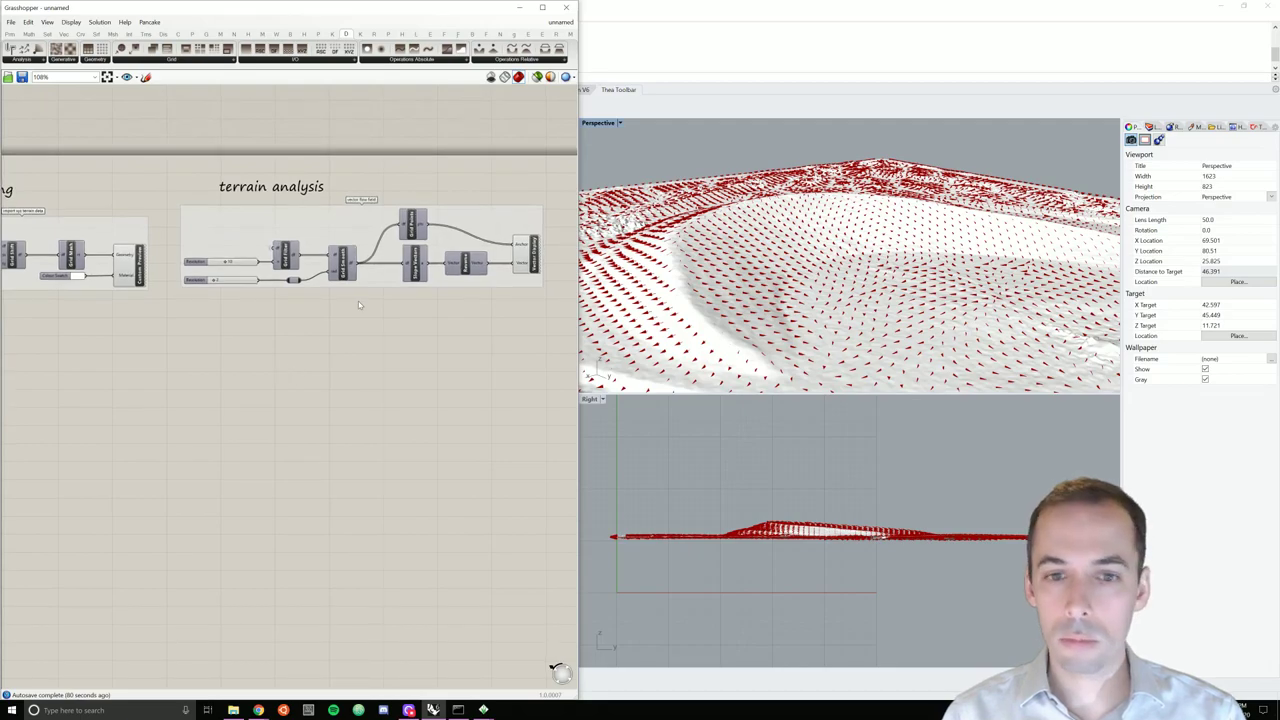
scroll(360, 303, "up", 4)
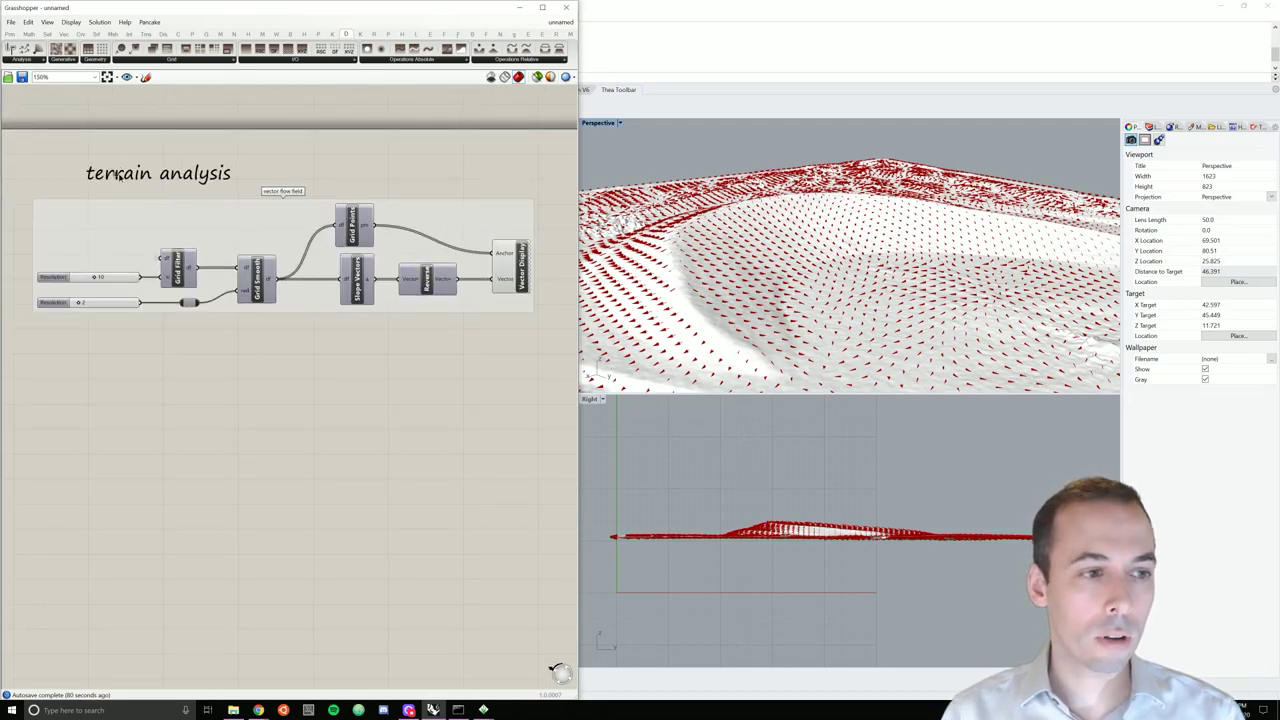
left_click(113, 175)
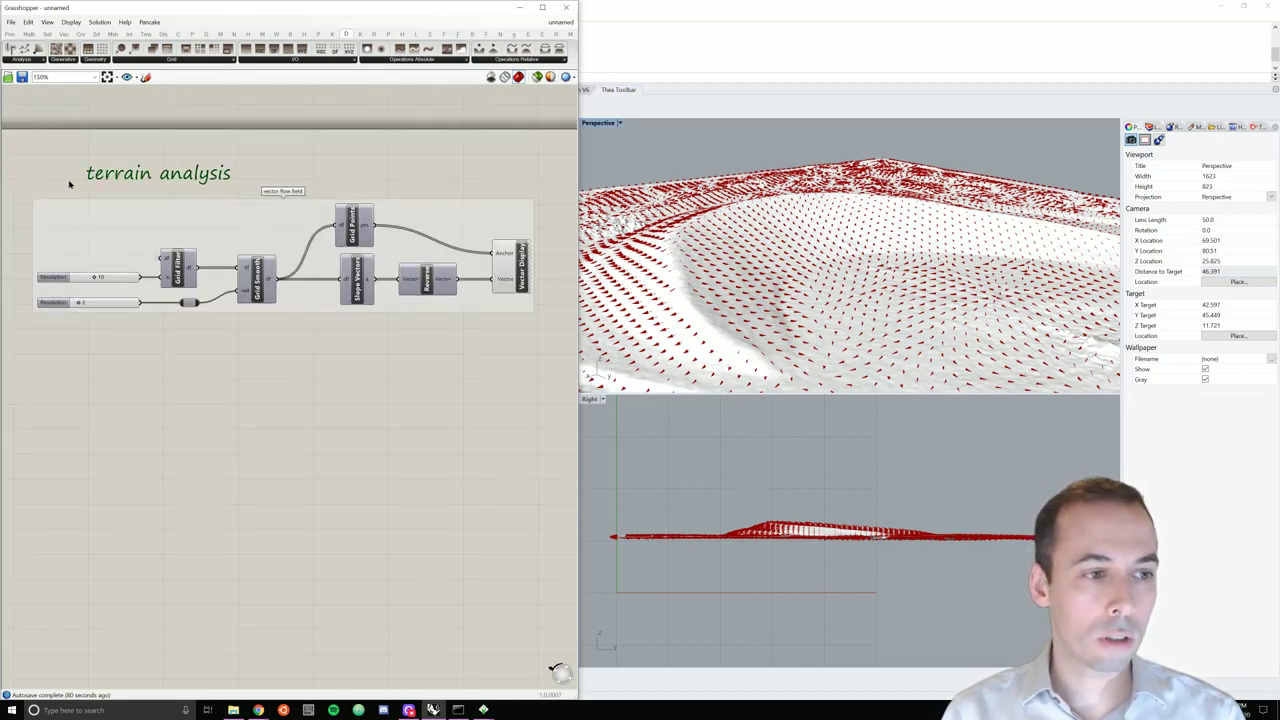
mouse_move(68, 184)
left_mouse_down()
mouse_move(48, 178)
mouse_move(66, 175)
left_mouse_up()
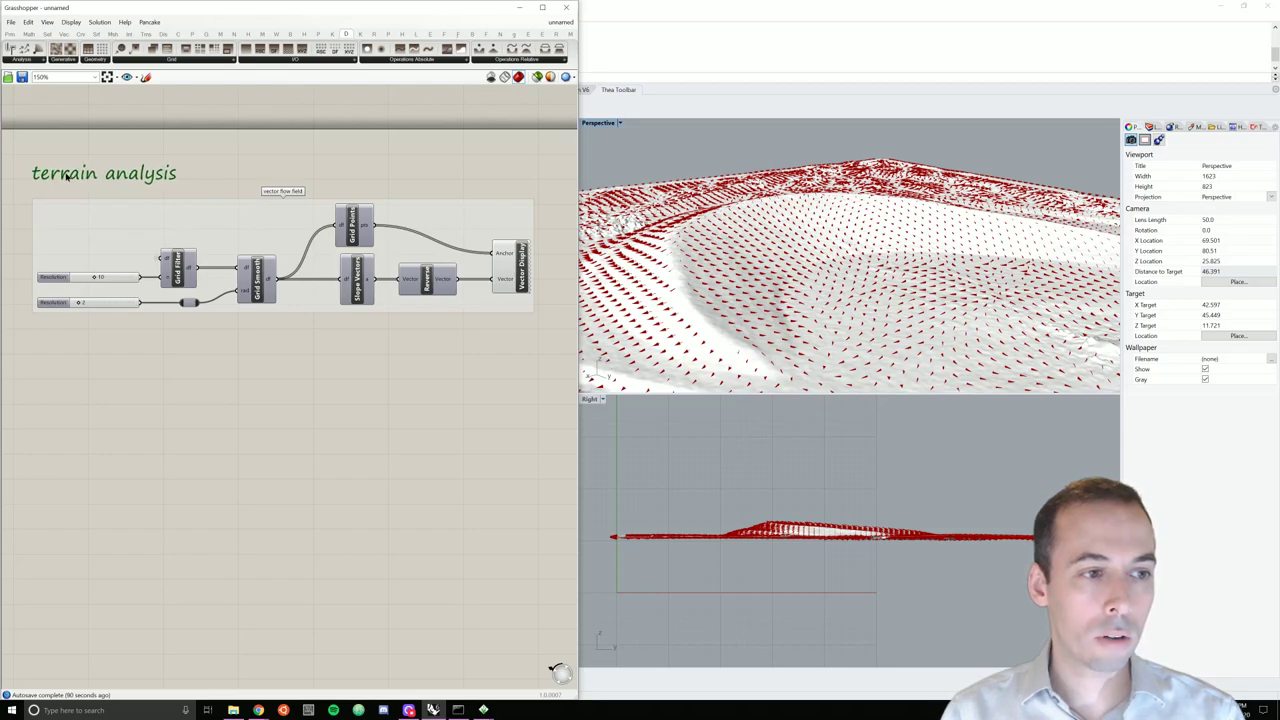
left_click(223, 420)
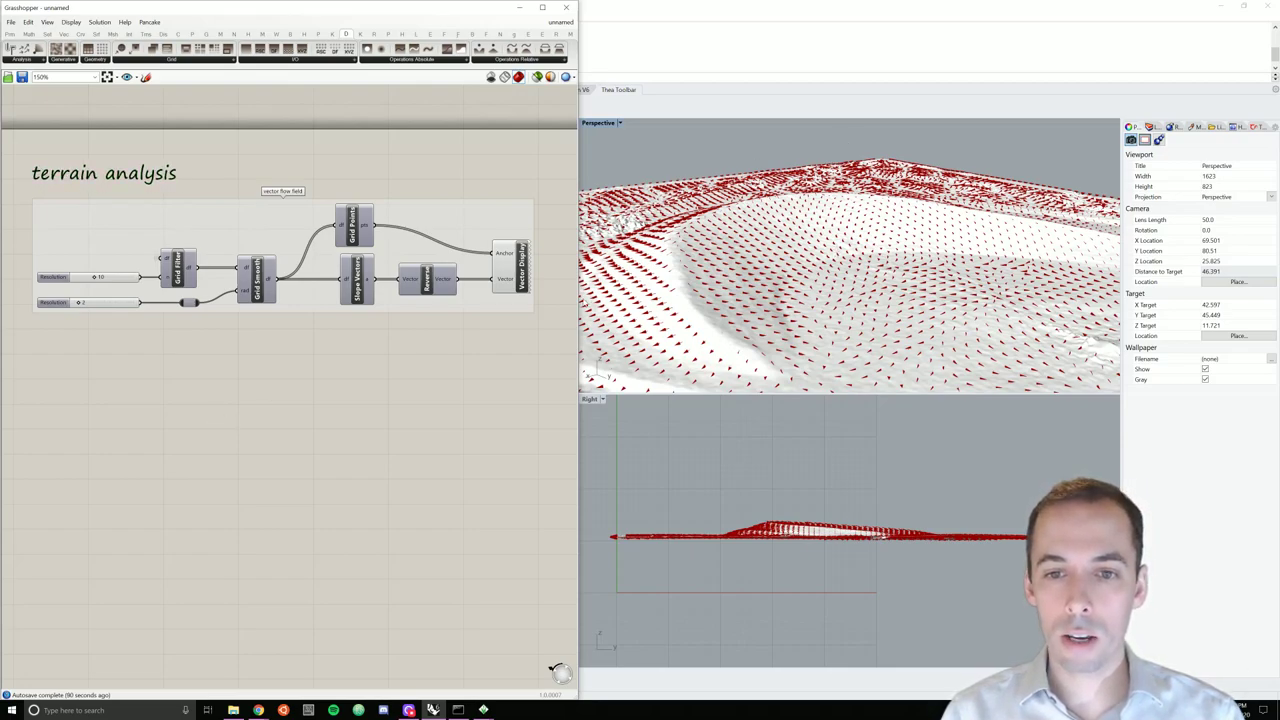